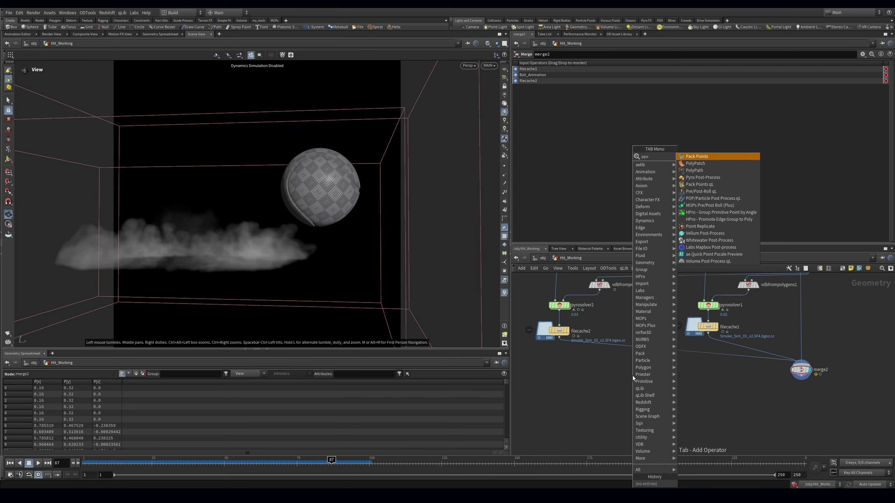
Add a POP Network node in the empty area below the file caches and name it Small_Particles
key(Escape)
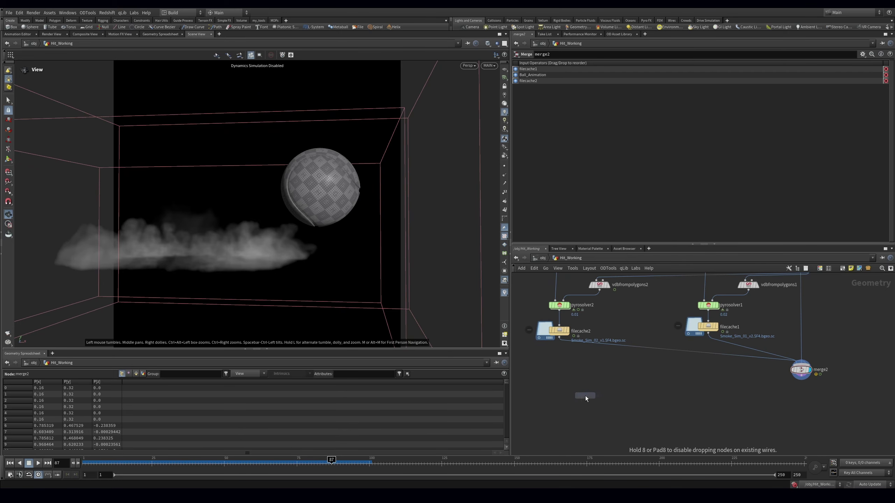
click(585, 396)
double_click(619, 398)
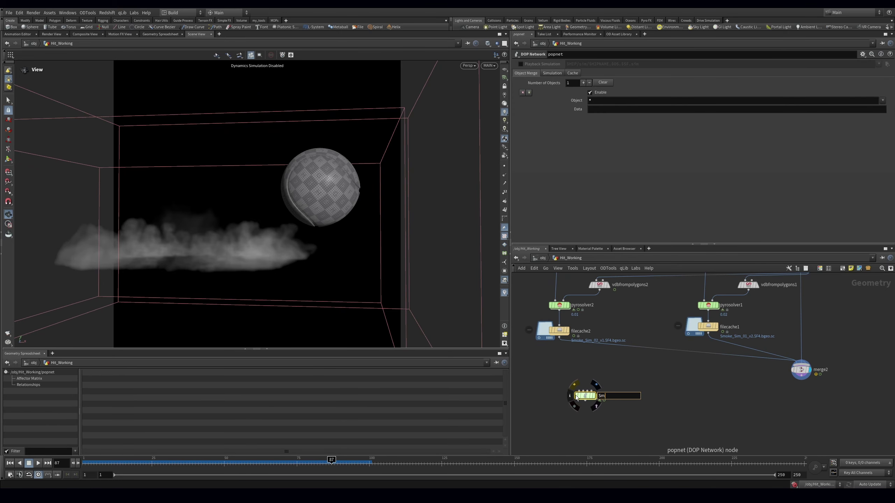
text(Small_Particles)
key(Return)
Reposition Small_Particles and wire filecache1 into its second input and filecache2 into its third input
middle_drag(550, 354, 587, 337)
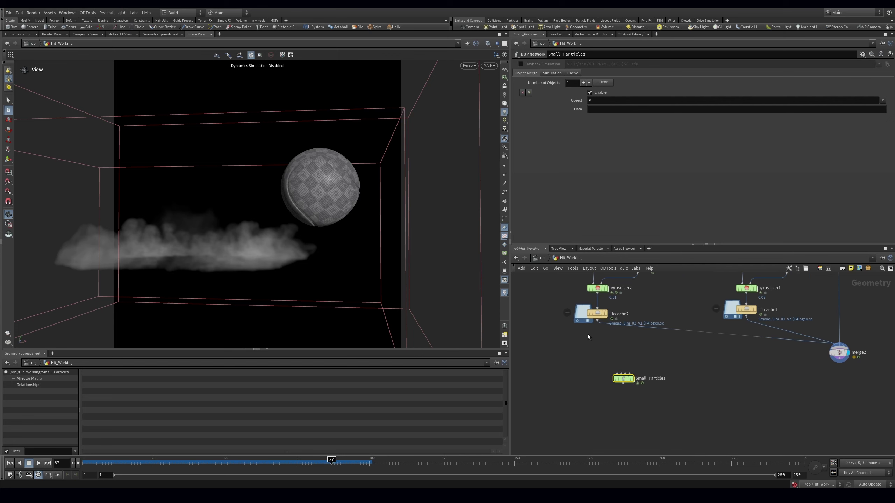
drag(626, 382, 619, 398)
drag(746, 316, 616, 393)
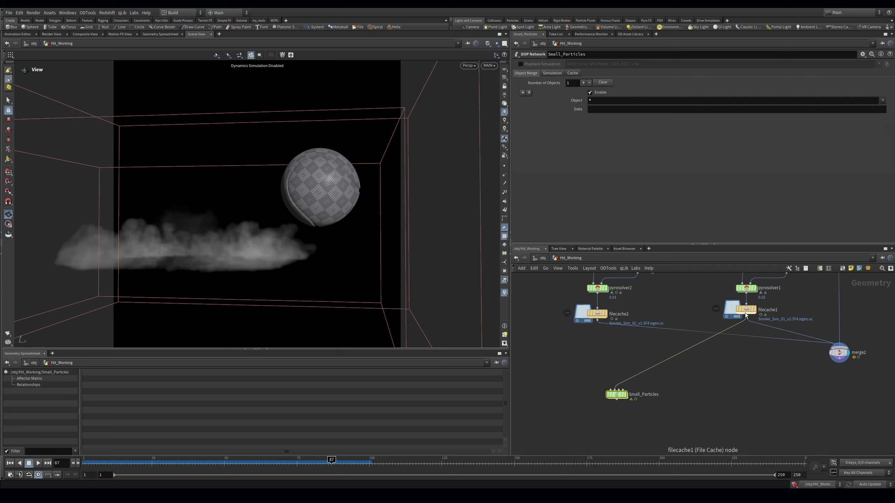
drag(597, 321, 603, 403)
Add a Box node in the free space beside the Small_Particles connections
scroll(568, 352, up, 2)
click(567, 353)
key(Tab)
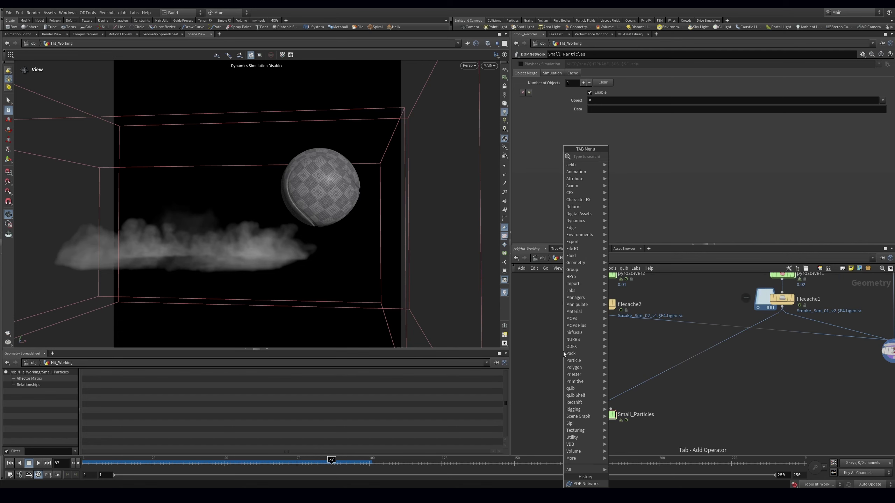
text(box)
key(Return)
click(563, 351)
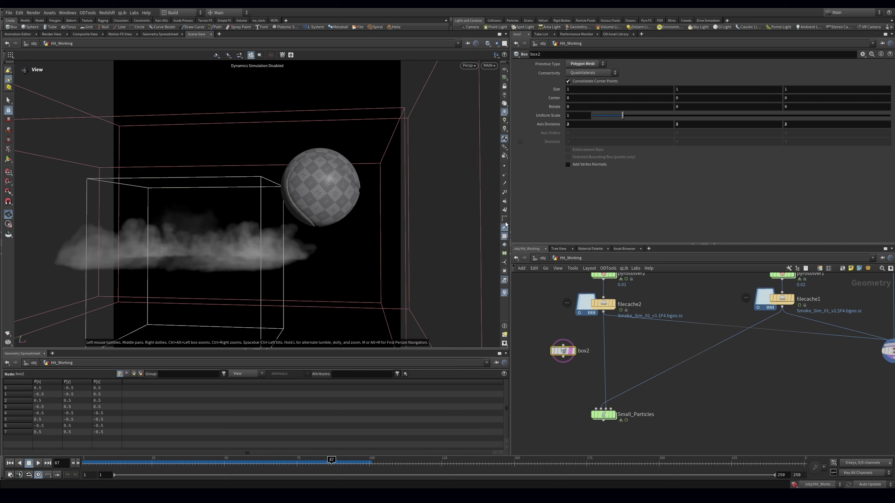
Display the new box and flatten it to a size of 2.8 × 0.025 × 2.9
text(0.1)
key(Return)
middle_drag(590, 87, 617, 90)
middle_drag(814, 89, 840, 92)
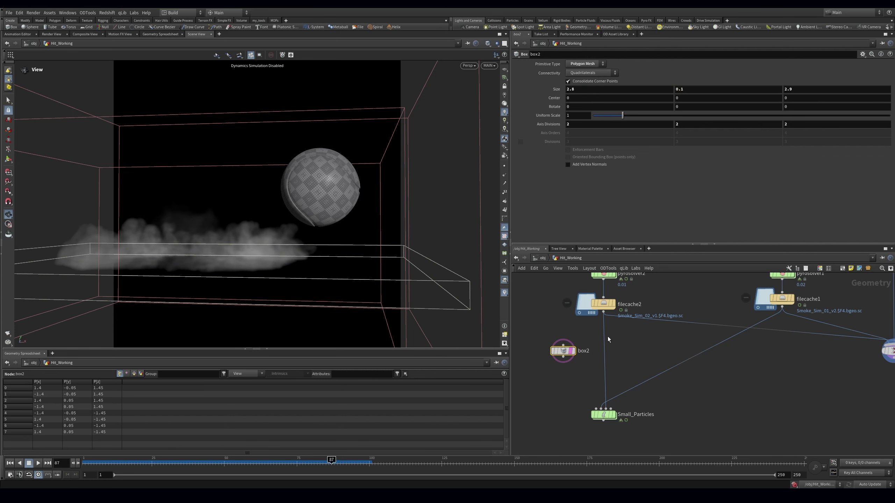
key(r)
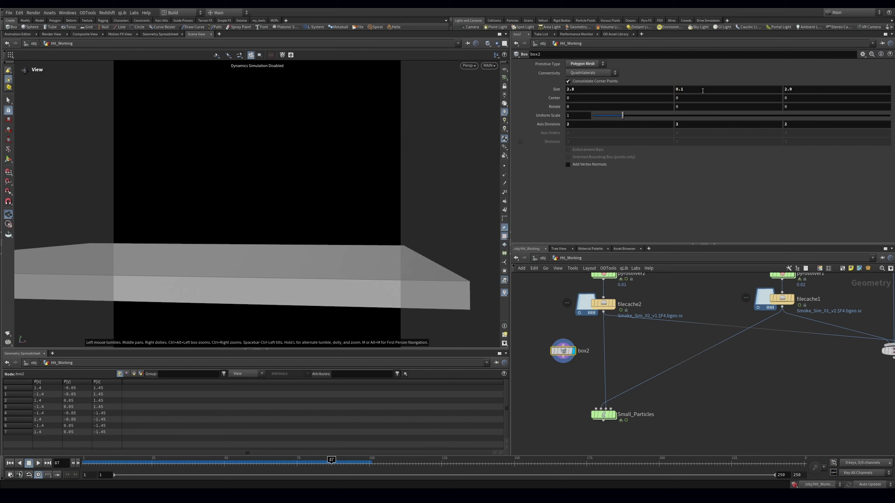
double_click(680, 89)
text(025)
key(Return)
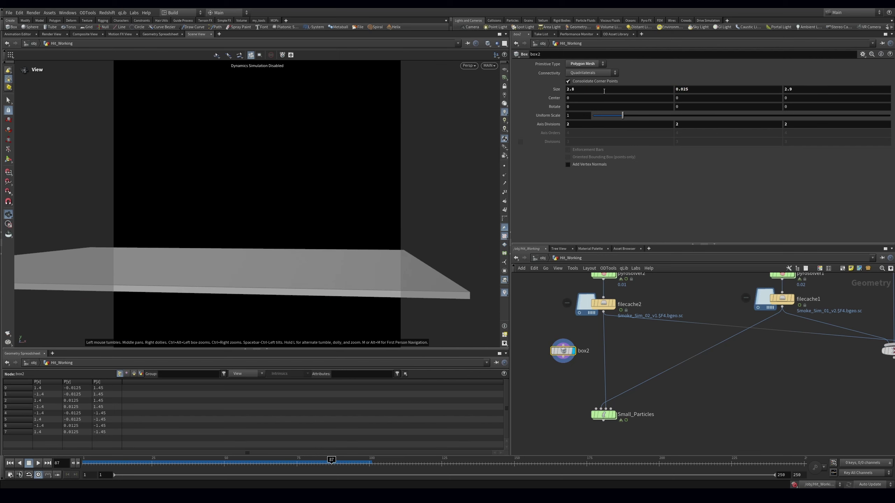
Shift box2 to about 0.40 in X, rotate it about 6.6 degrees around Y and lengthen it to about 3.41 in Z
click(8, 160)
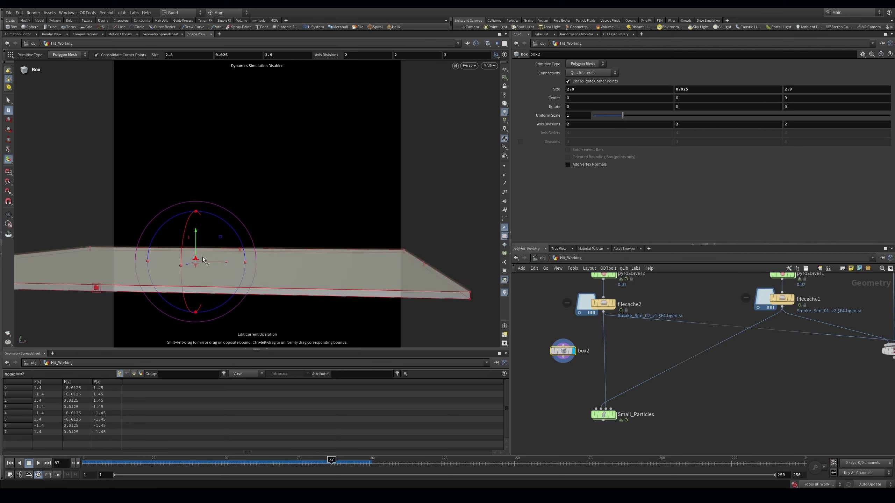
drag(221, 263, 283, 265)
drag(200, 289, 150, 329)
drag(249, 271, 366, 287)
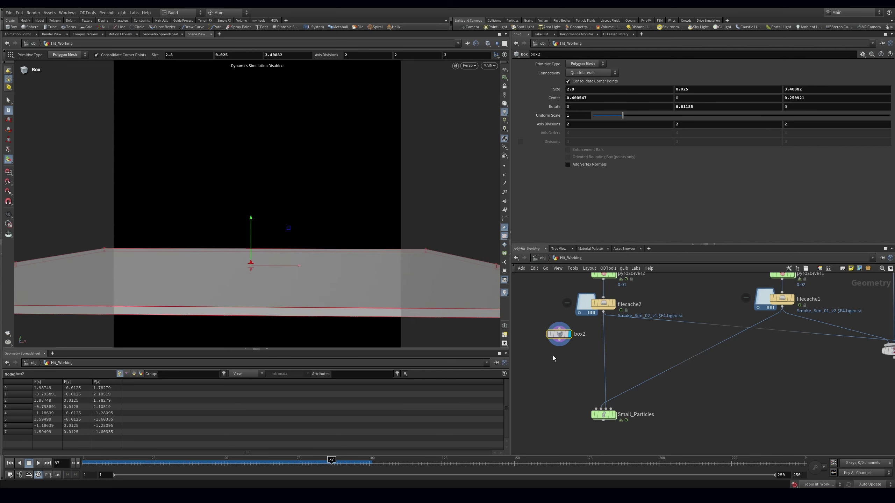
Add a Points from Volume node connected below box2
key(Tab)
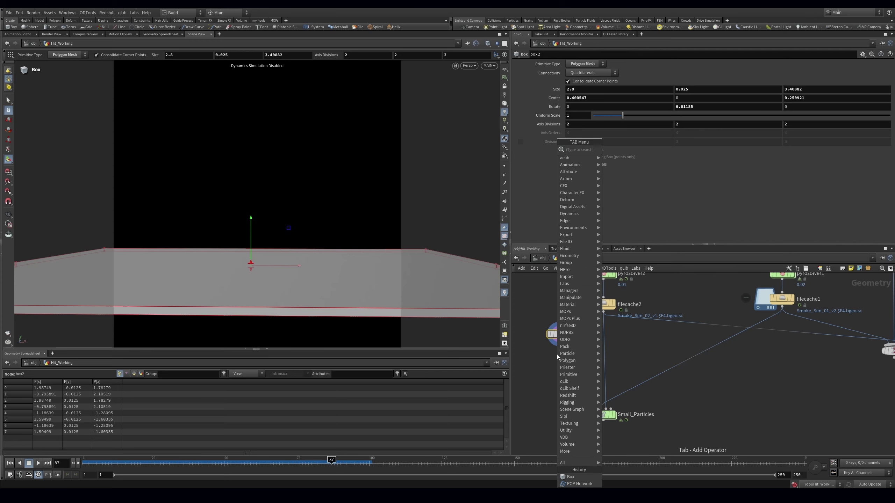
text(points from)
key(Return)
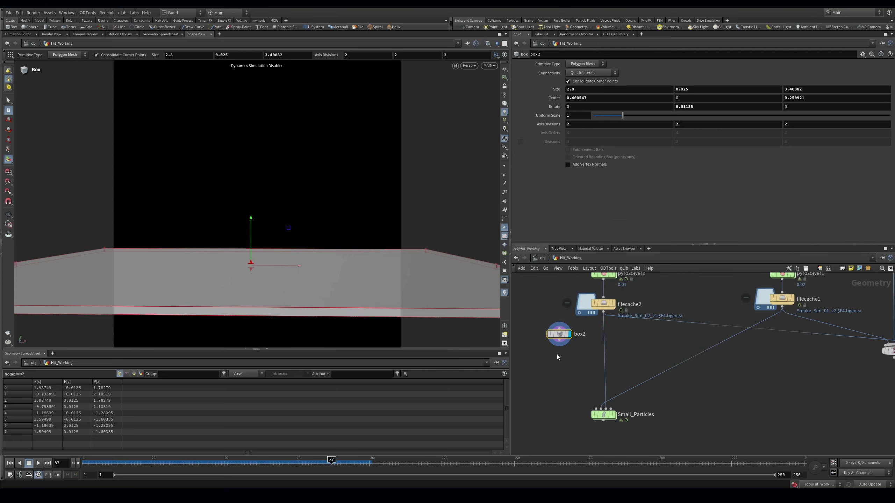
click(556, 353)
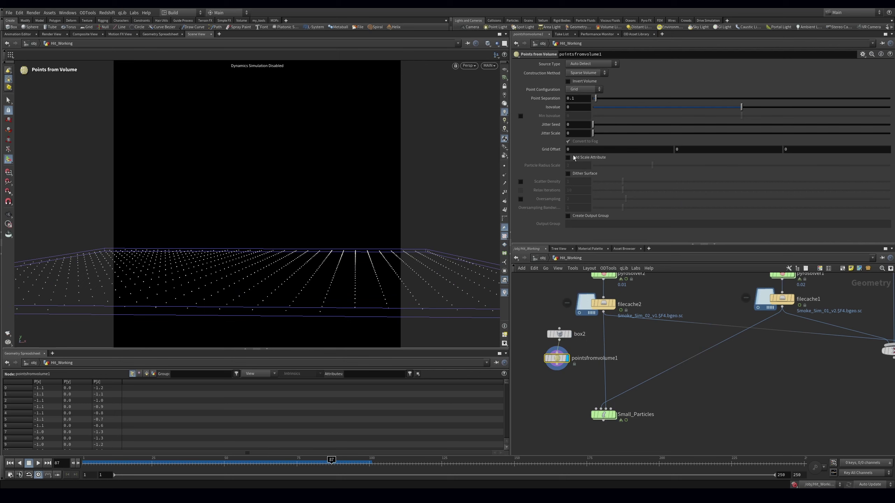
Set the Points from Volume jitter scale to 1 and point separation to 0.01, and check the node's point count
text(1)
click(574, 98)
text(0.01)
key(Return)
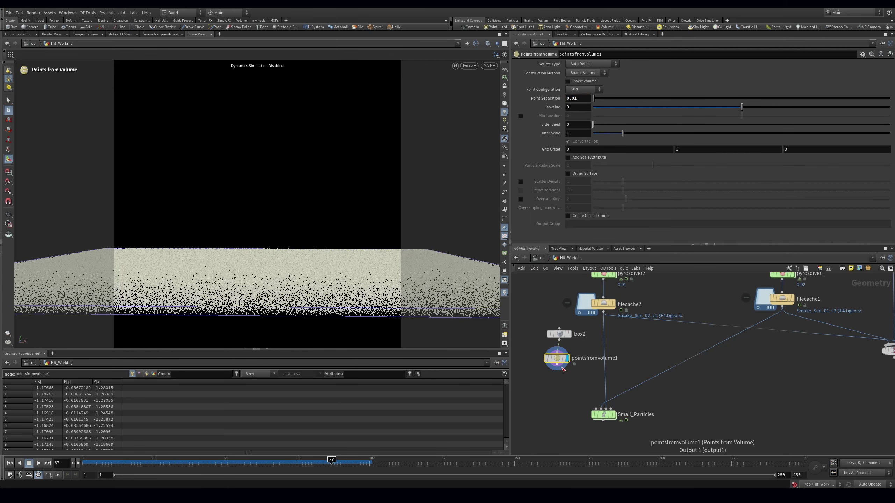
middle_click(554, 366)
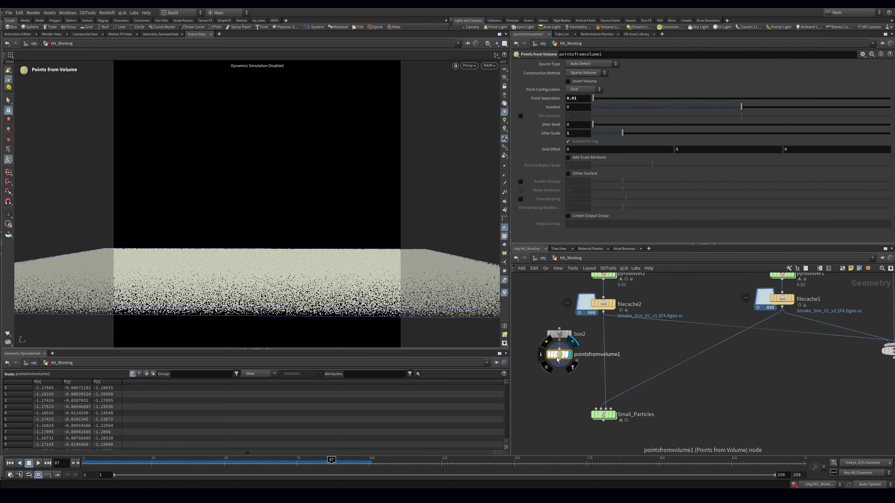
Add an ae Camera Cull node, wire pointsfromvolume1 into it and display its output
middle_drag(564, 376, 578, 386)
key(Tab)
text(aea)
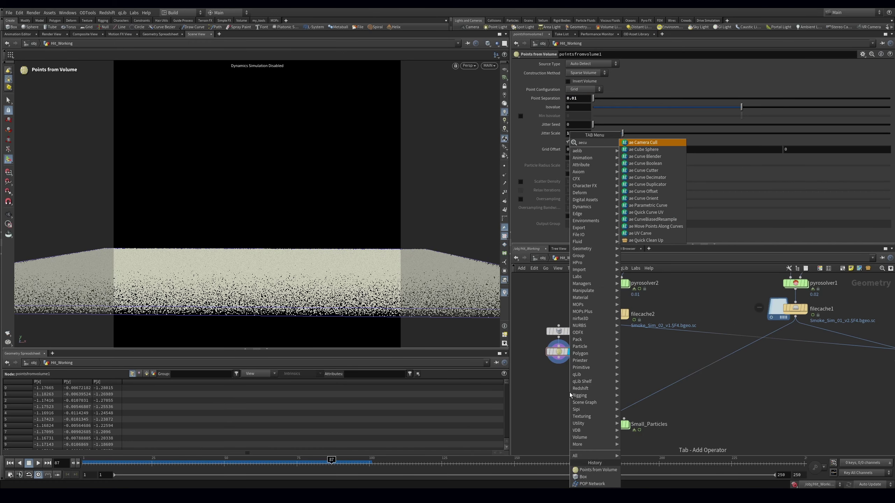
key(Return)
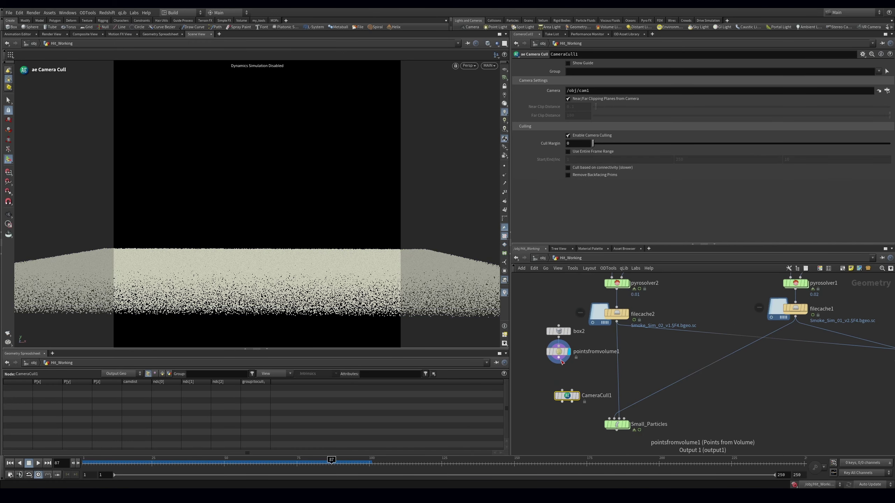
click(565, 388)
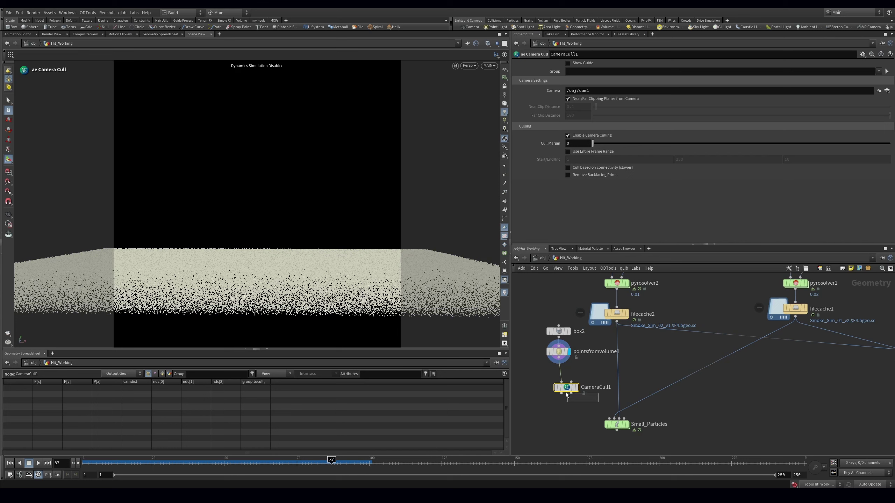
click(575, 384)
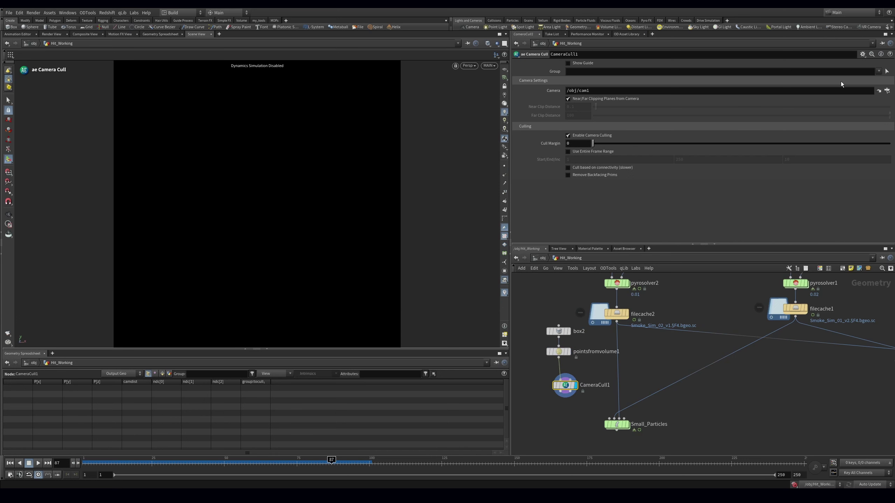
Set the Camera Cull camera to /obj/MAIN and raise the cull margin to about 0.044
click(887, 91)
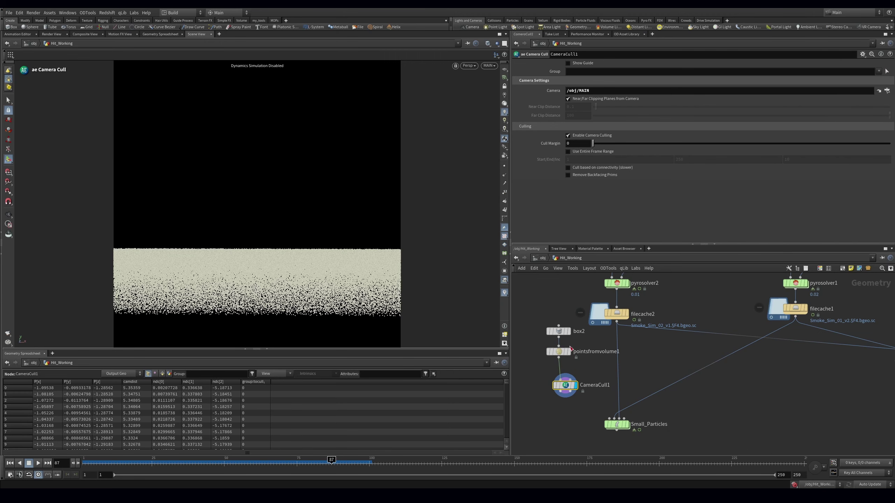
middle_click(561, 349)
middle_click(567, 388)
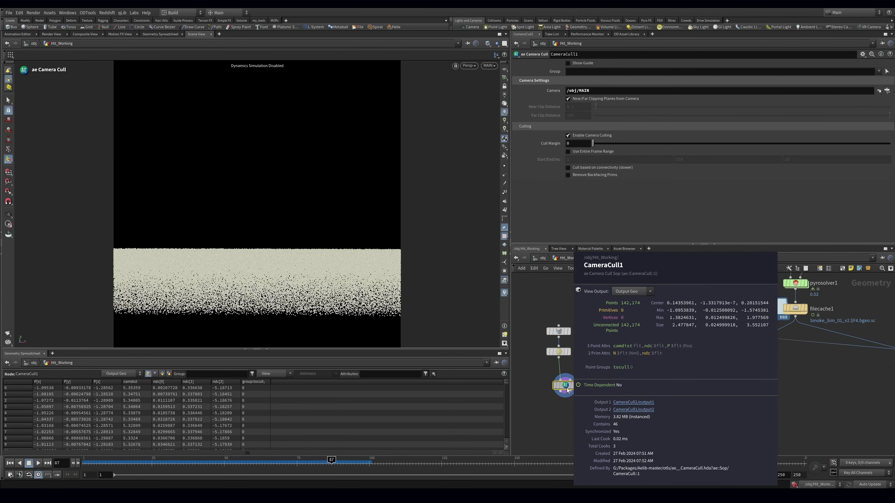
drag(594, 147, 606, 148)
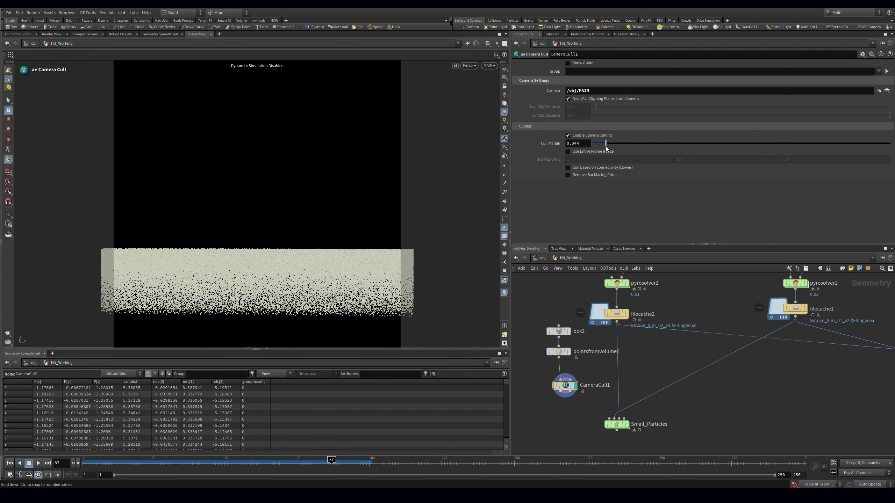
drag(566, 386, 560, 380)
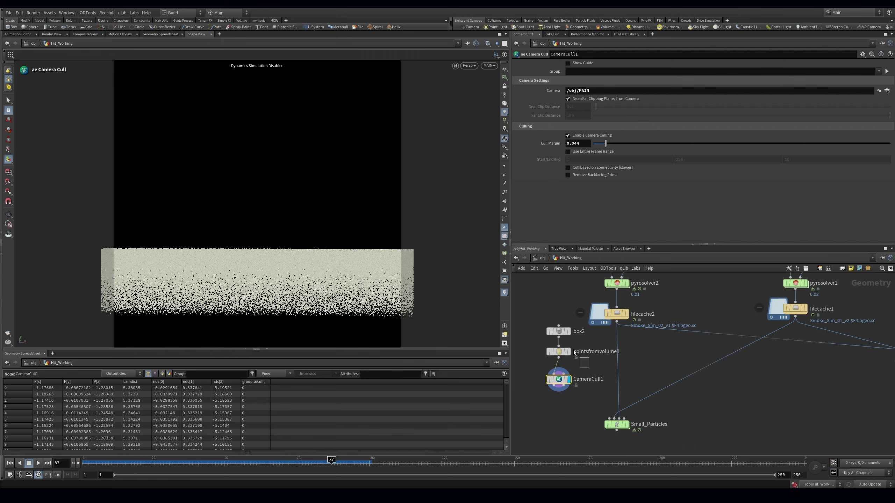
Reduce the pointsfromvolume1 point separation to 0.005 and check the culled point count
click(566, 351)
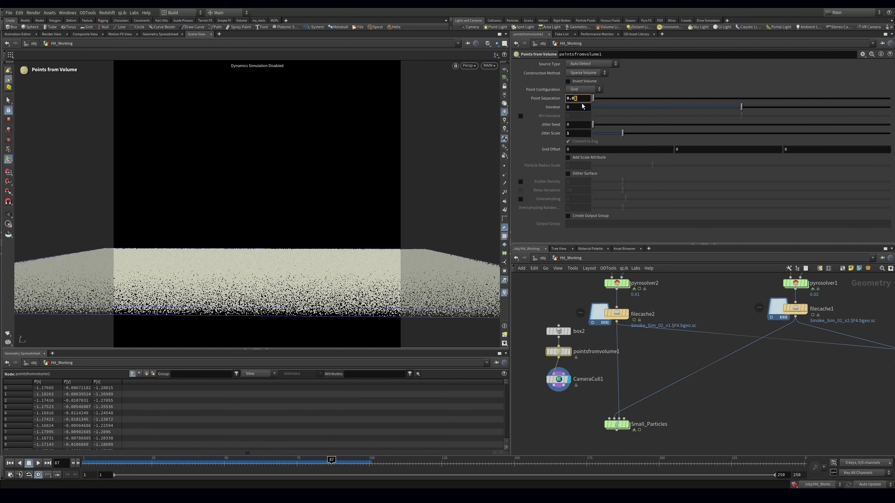
middle_click(558, 379)
drag(558, 379, 563, 378)
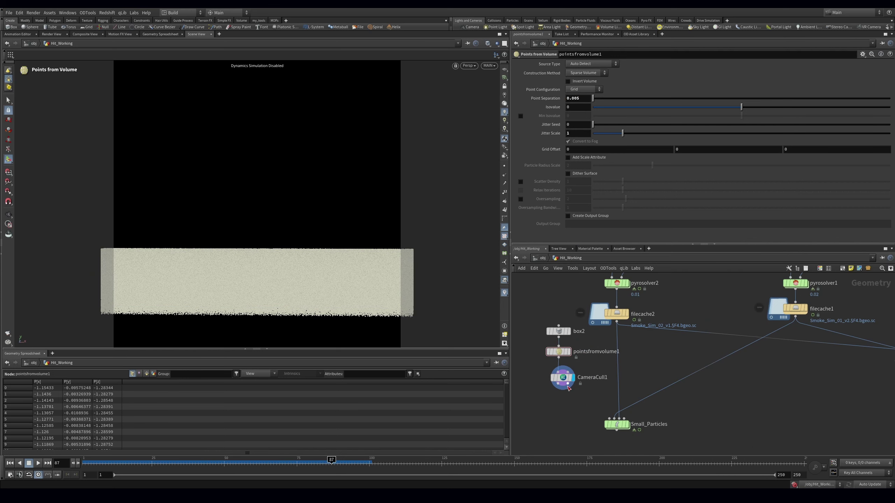
Wire CameraCull1 into the first input of Small_Particles, insert a Clean node between them and compare both nodes' attributes
click(564, 388)
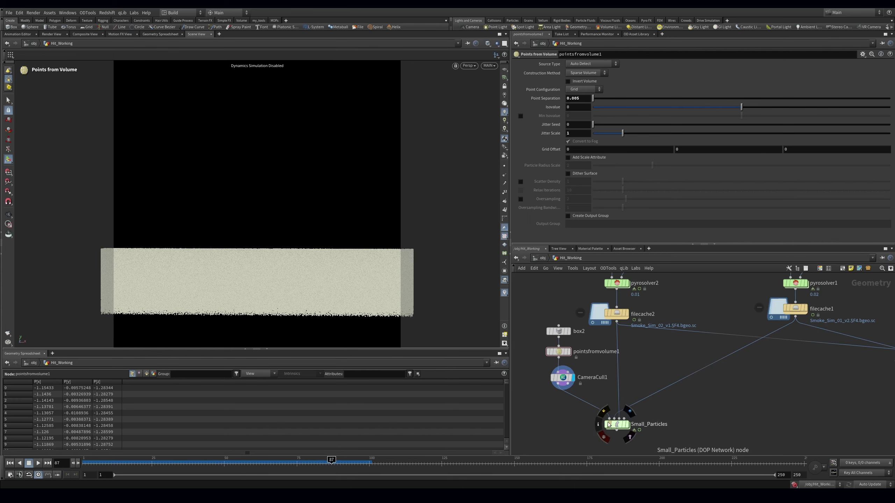
key(Tab)
text(clean)
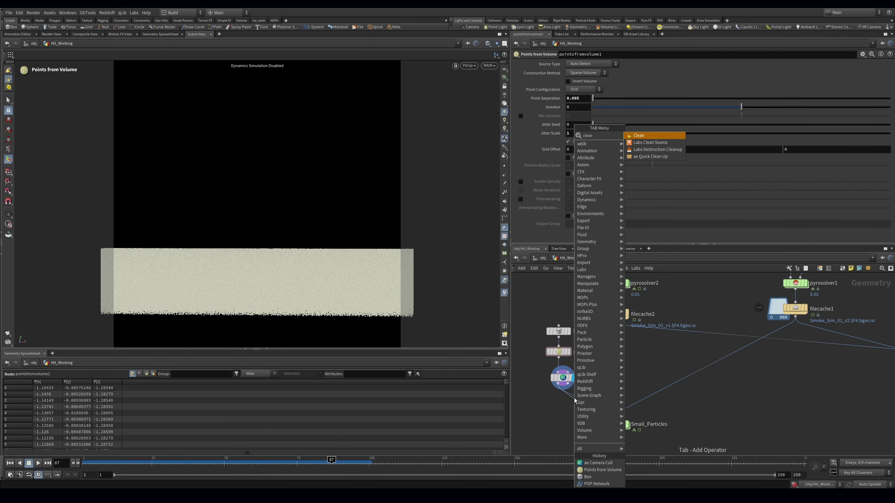
key(Return)
middle_click(561, 376)
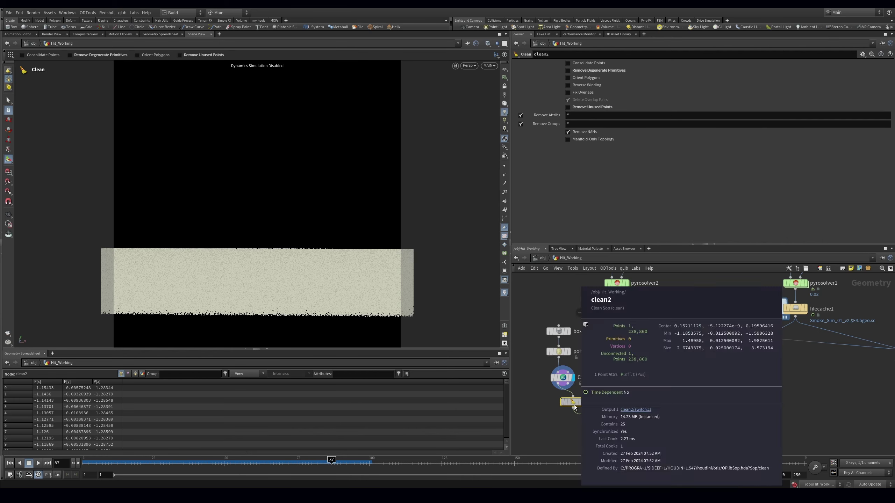
middle_click(562, 376)
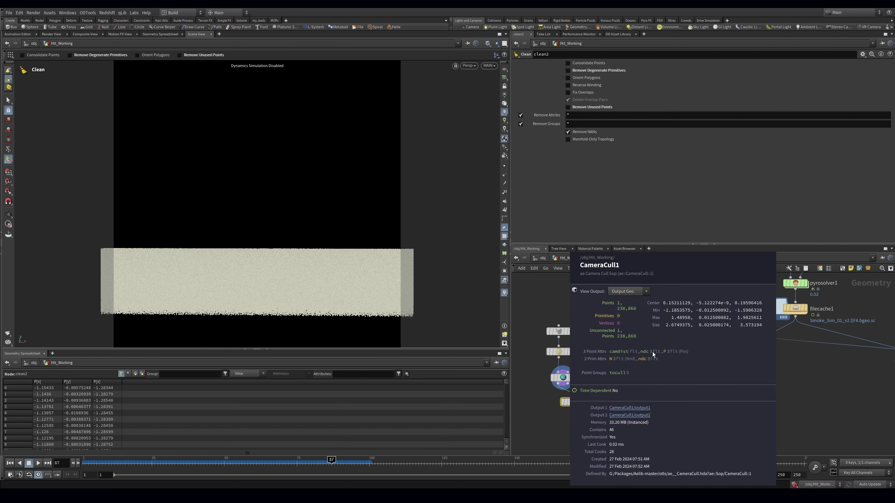
middle_click(573, 402)
Display and enter the Small_Particles network, and set the first-input POP source's emission type to All Points
middle_drag(583, 433, 593, 404)
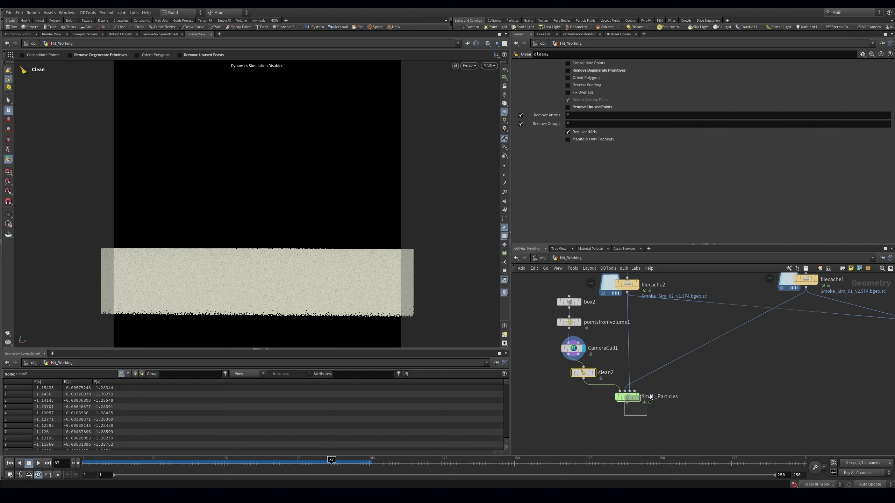
click(637, 397)
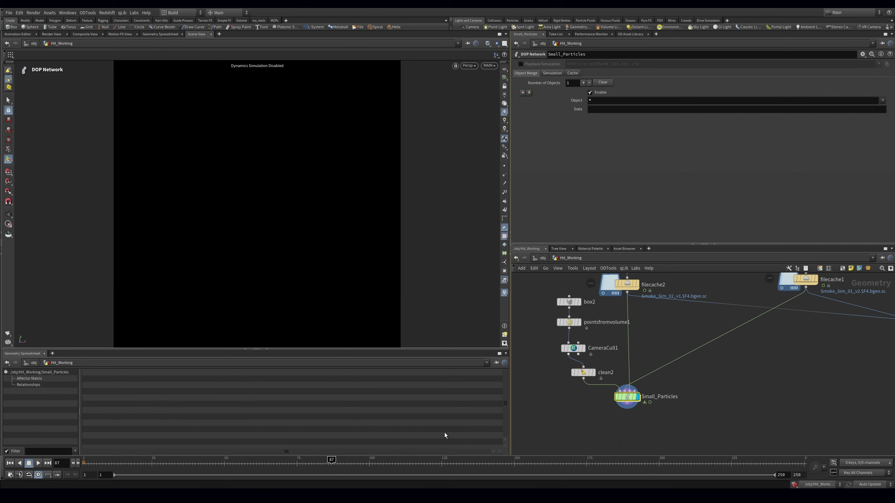
double_click(618, 398)
click(600, 82)
click(584, 90)
Limit the POP source's emission to the first frame with the impulse activation expression $F==1
click(537, 73)
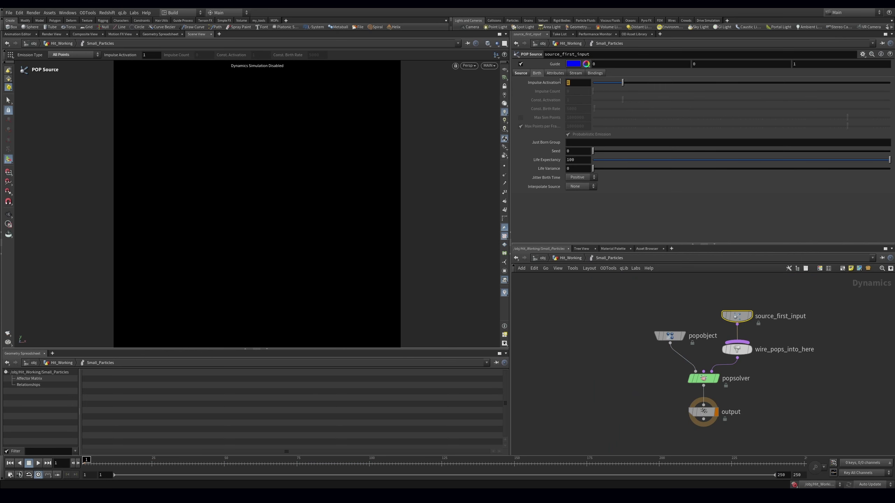
text($F)
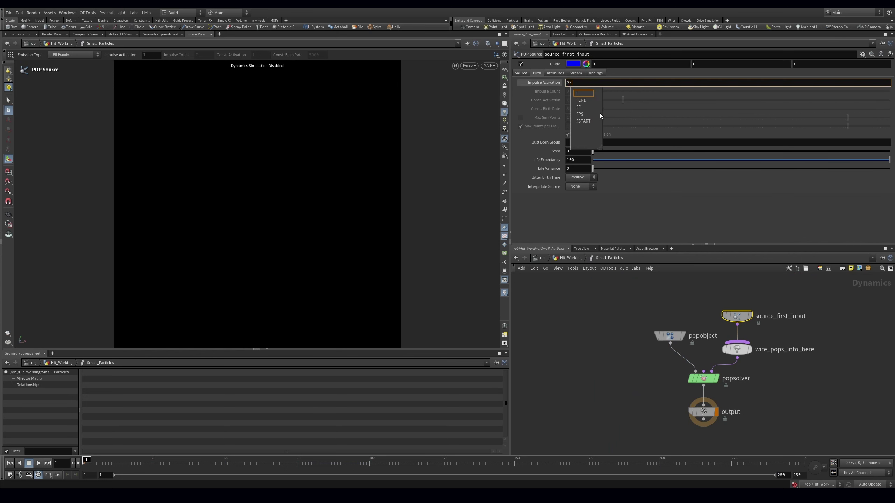
text(==1)
key(Return)
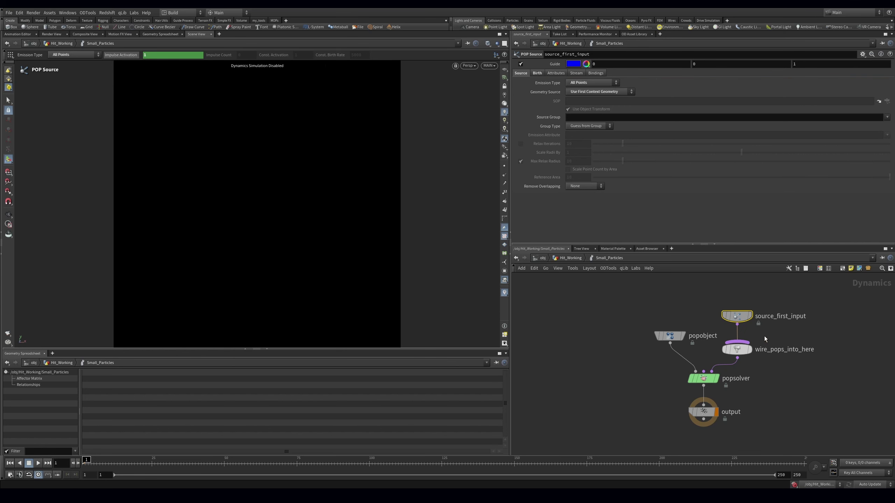
Delete the wire_pops_into_here merge so source_first_input feeds popsolver directly, and space out the popobject and source nodes
drag(736, 349, 736, 350)
key(Delete)
drag(669, 334, 626, 341)
drag(736, 316, 759, 334)
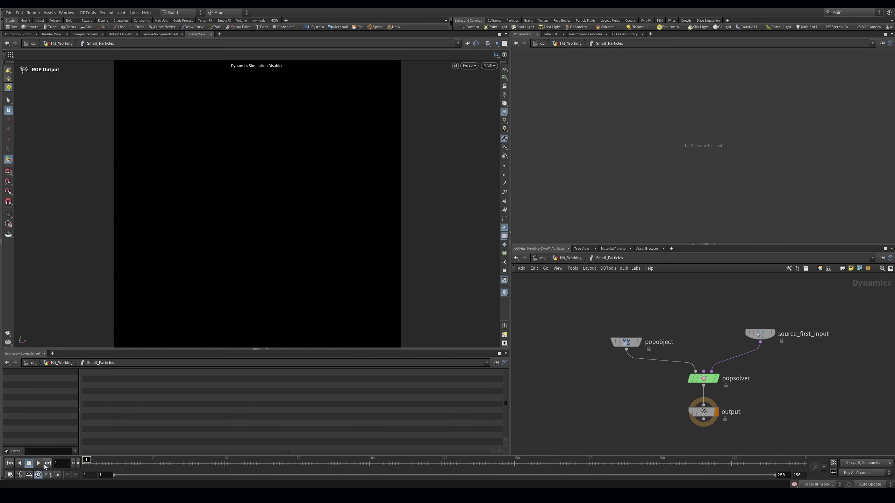
Turn off the POP source's guide display, then play the first frames and return to frame 1
click(78, 464)
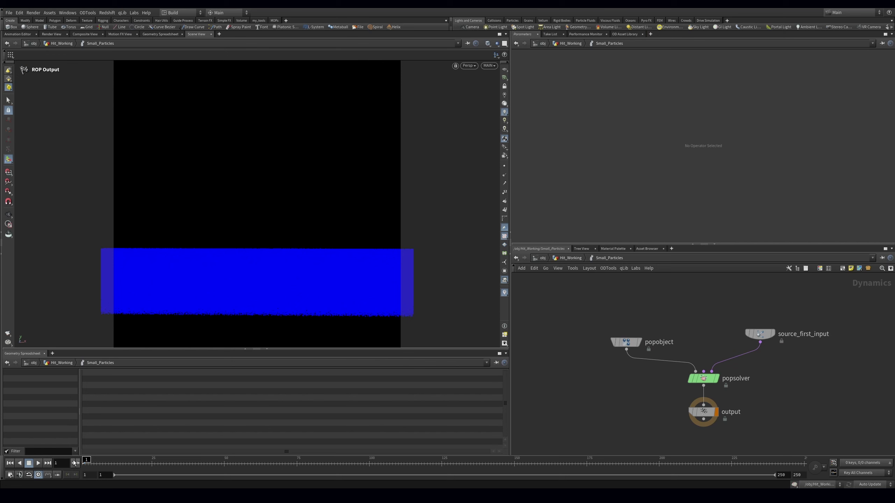
click(760, 333)
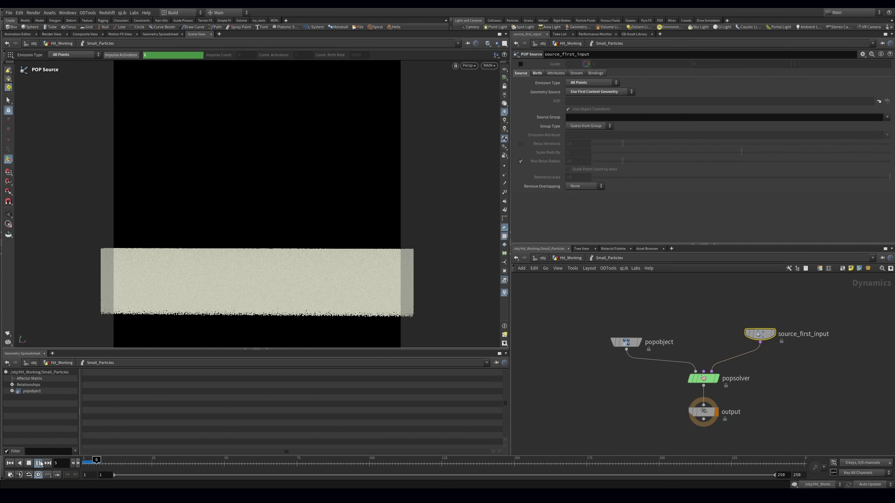
drag(151, 466, 83, 464)
Add a POP Advect by Volumes node above popsolver and wire it into the solver's middle input
key(Tab)
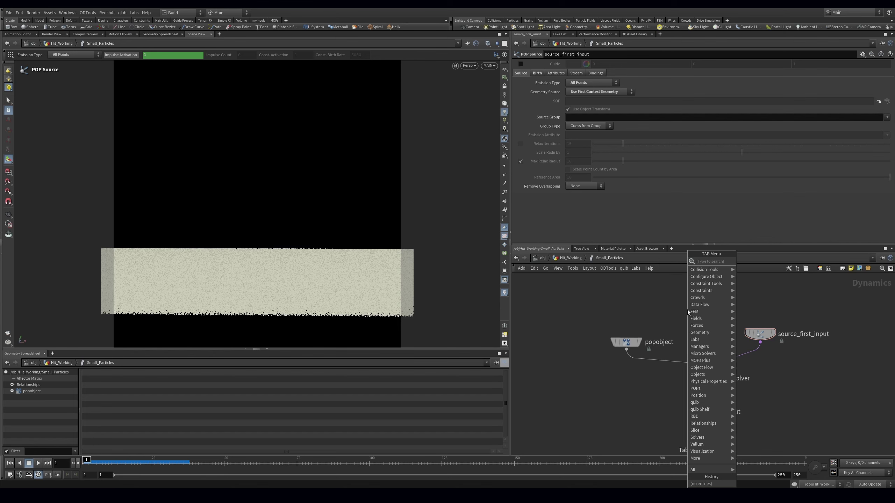
text(pop ad)
key(Down)
key(Return)
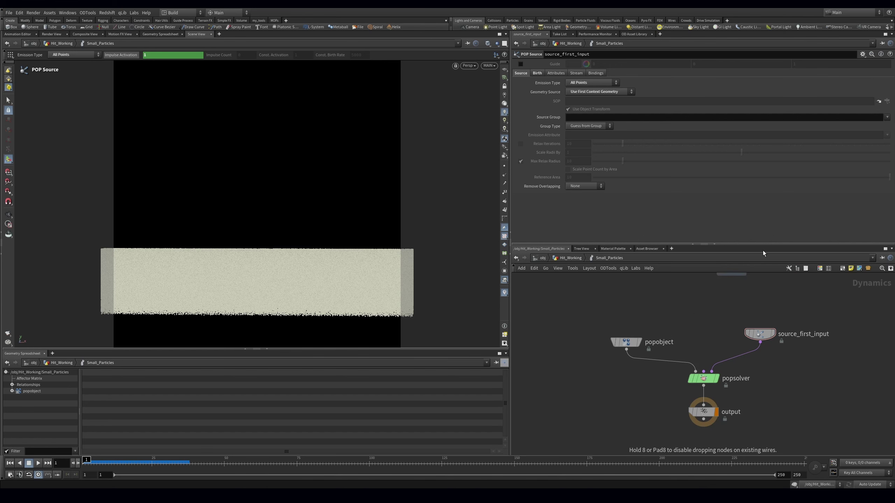
click(705, 310)
drag(703, 312, 703, 372)
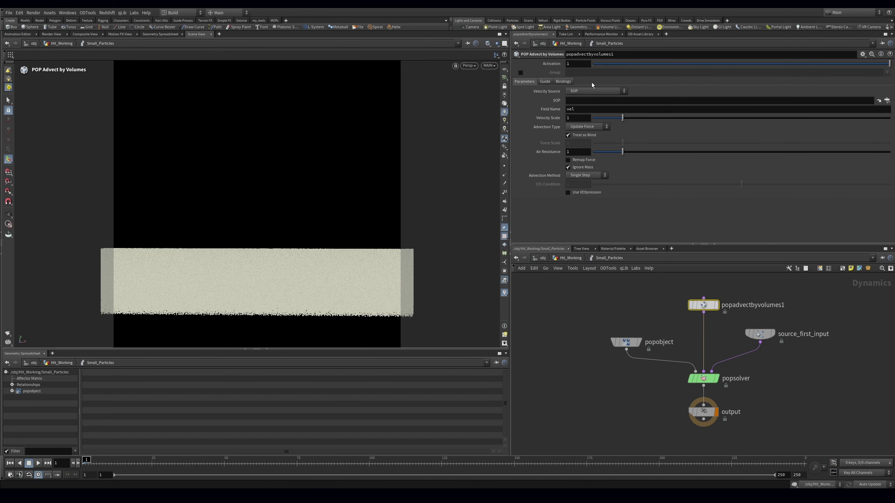
Set the advection node's velocity source to Second Context Geometry and its advection type to Update Velocity
click(597, 91)
click(596, 121)
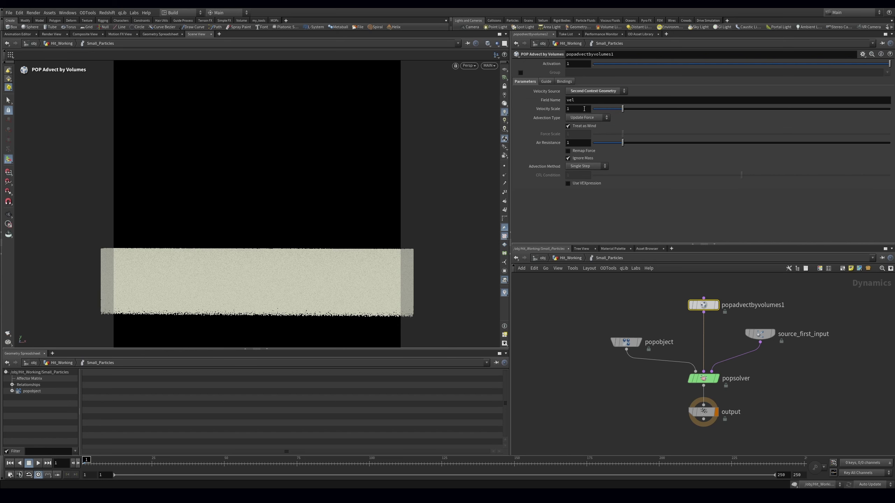
click(587, 119)
click(587, 127)
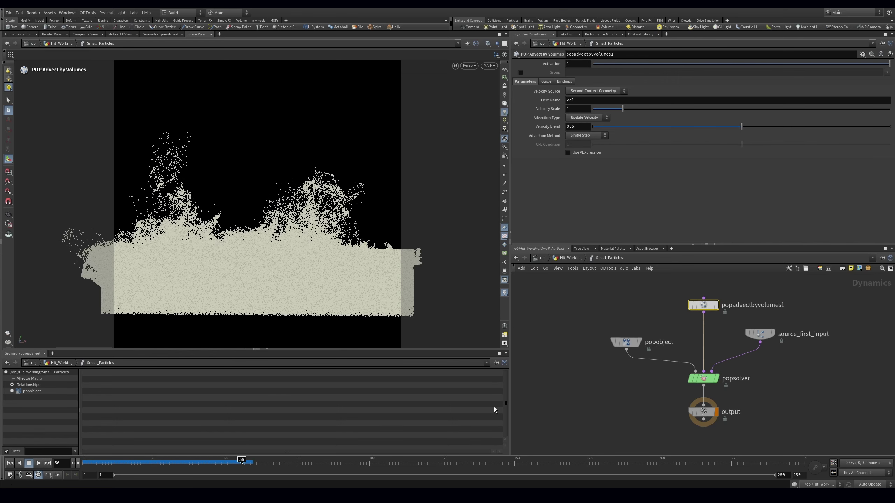
Go back up to Hit_Working, add a Merge node below Small_Particles and wire the DOP network into it
click(568, 257)
scroll(755, 389, down, 3)
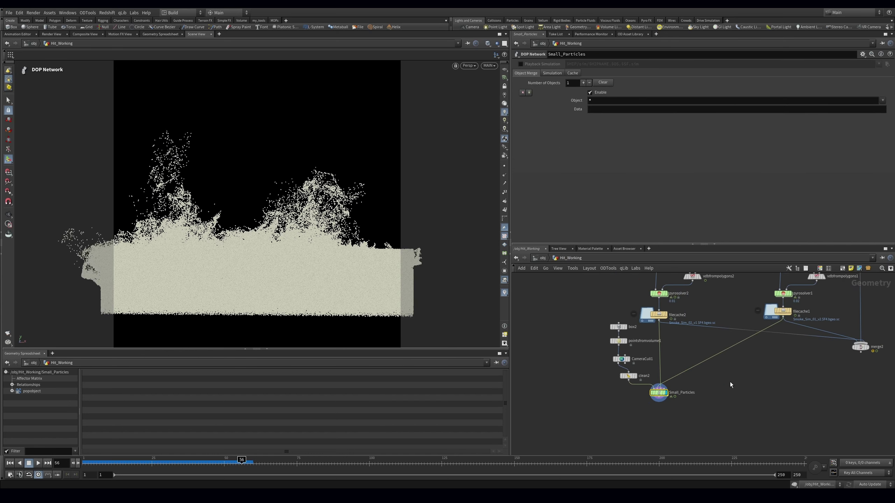
key(Tab)
text(merge)
key(Return)
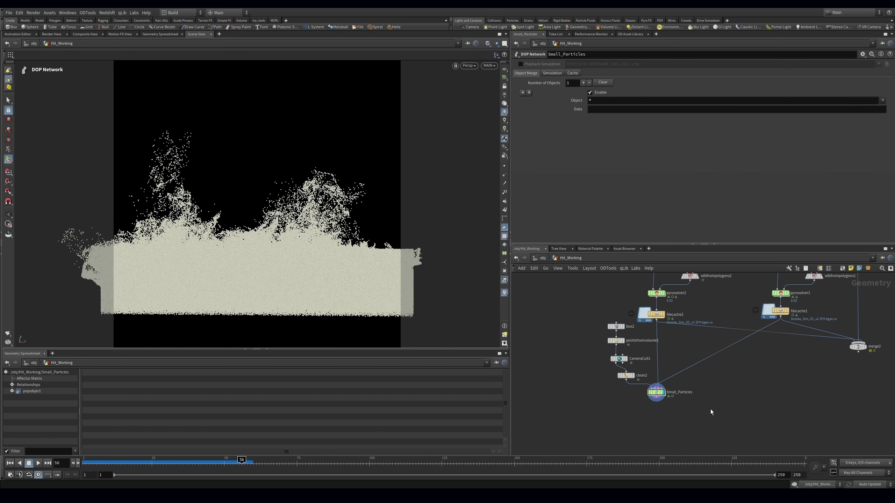
click(755, 440)
drag(661, 403, 755, 435)
Wire the ball's color2 node into the new merge, display the merge, and move merge2 out of the way
scroll(747, 419, down, 3)
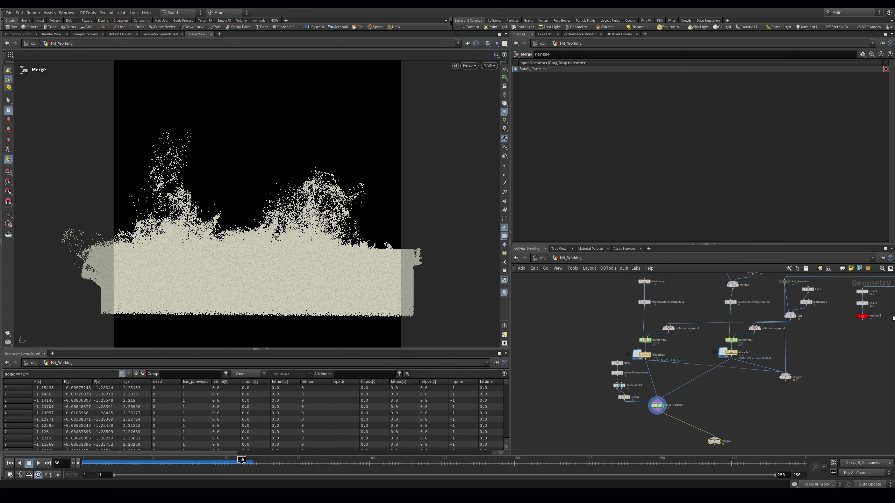
drag(864, 319, 714, 441)
drag(785, 377, 761, 367)
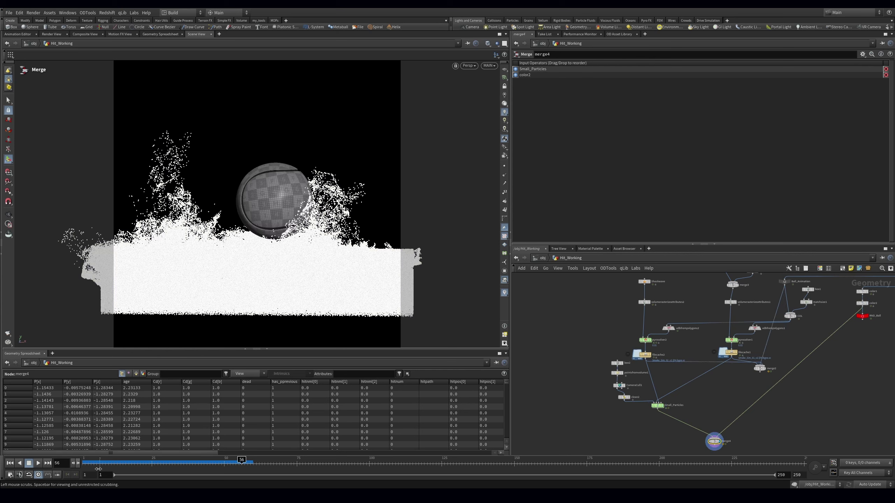
Play the merged result from the first frame and inspect the particle splash around the ball from several angles
click(10, 463)
click(39, 464)
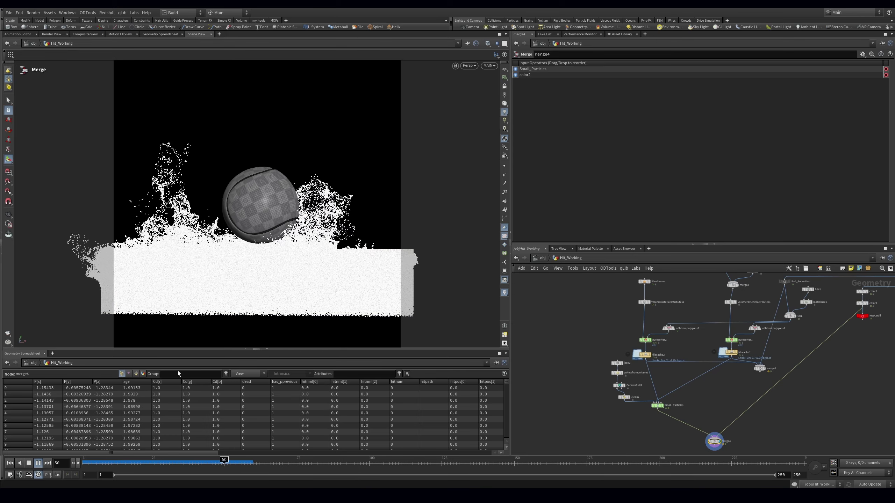
drag(132, 462, 284, 478)
key(Escape)
drag(339, 244, 197, 271)
right_drag(196, 272, 196, 286)
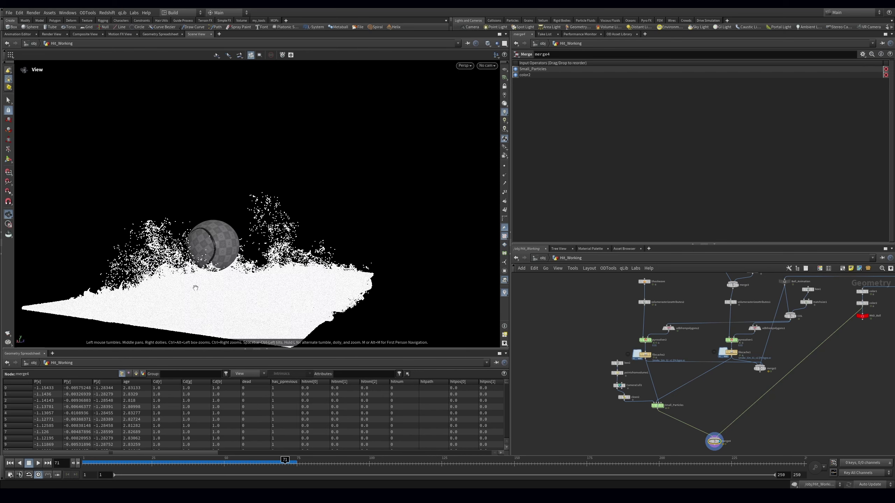
drag(195, 286, 121, 276)
middle_drag(122, 277, 196, 205)
drag(196, 204, 260, 149)
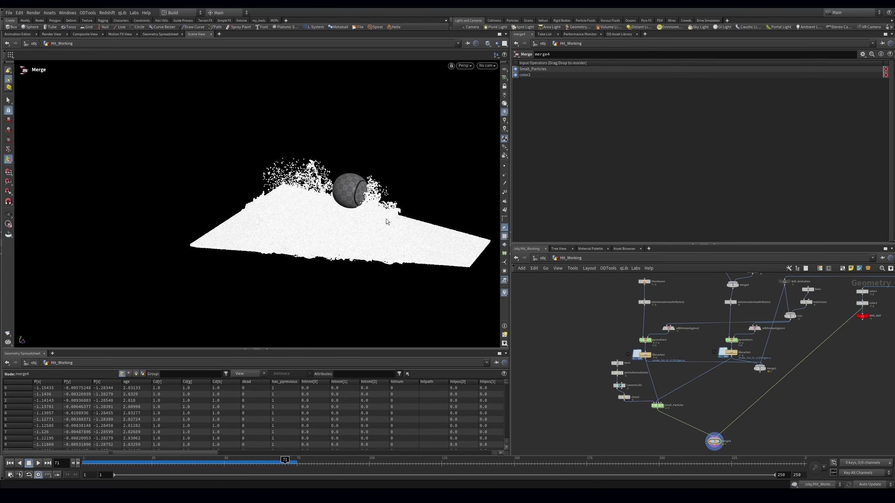
Change the viewport lighting mode, then display box2 and extend its Z size to about 4.03
right_click(505, 112)
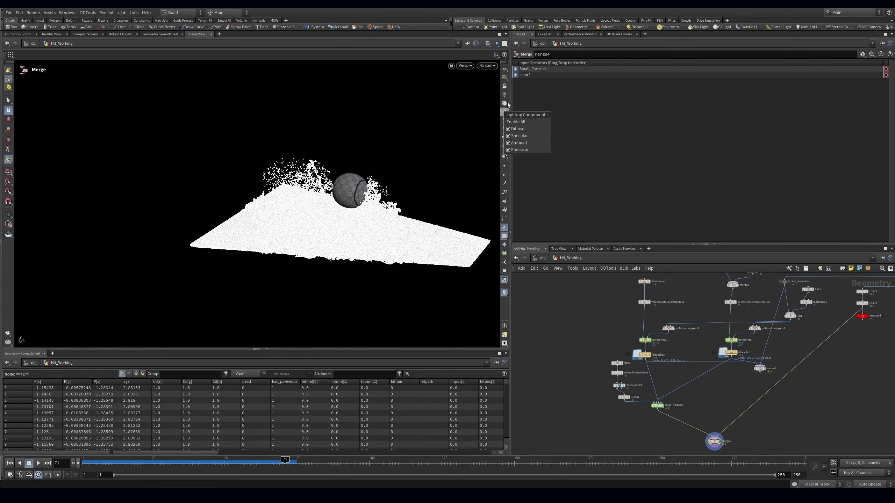
click(508, 104)
alt+drag(349, 214, 348, 197)
drag(584, 358, 627, 371)
alt+drag(282, 219, 180, 186)
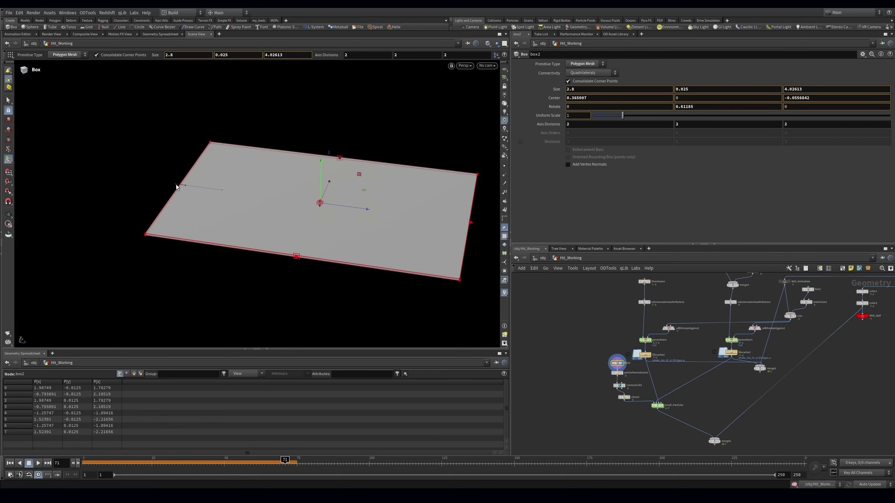
Display merge4, replay the simulation and inspect the splash through the MAIN camera and from a free view
middle_drag(669, 432, 649, 384)
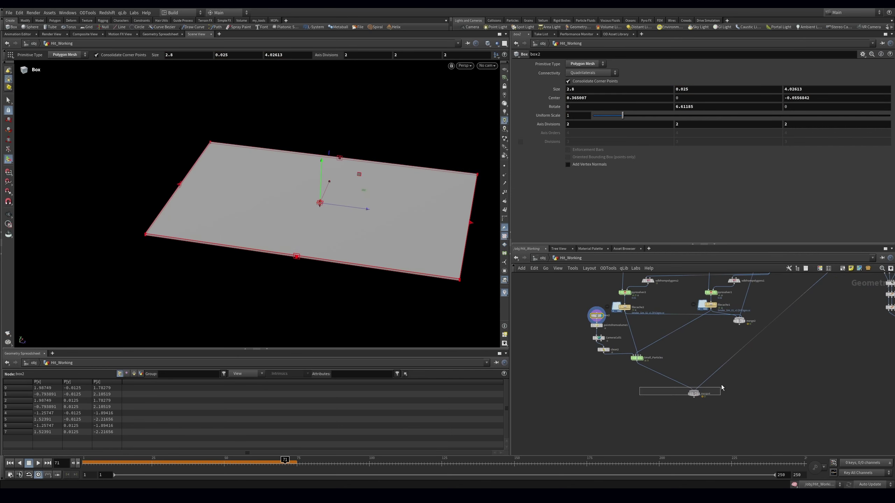
drag(721, 384, 722, 385)
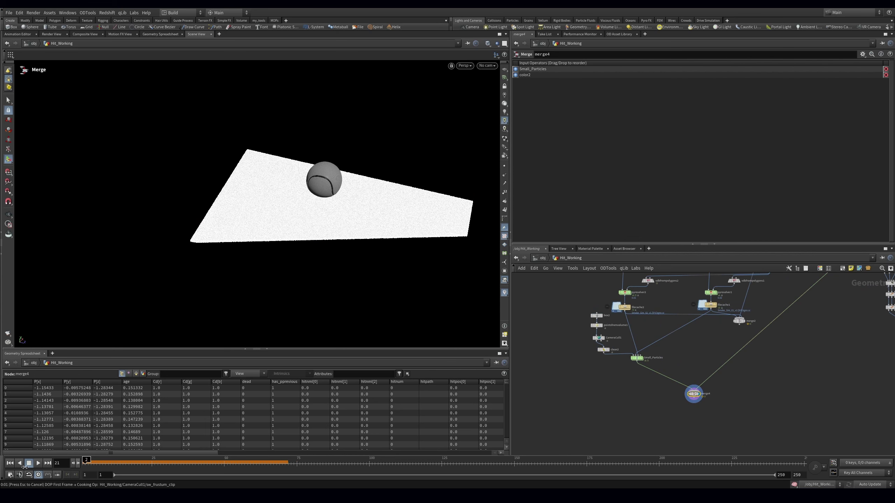
click(38, 464)
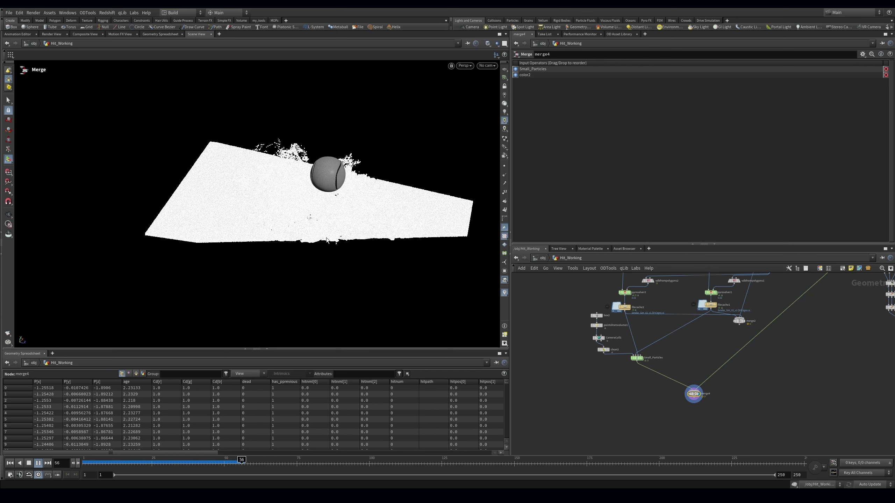
click(262, 463)
click(487, 66)
click(498, 110)
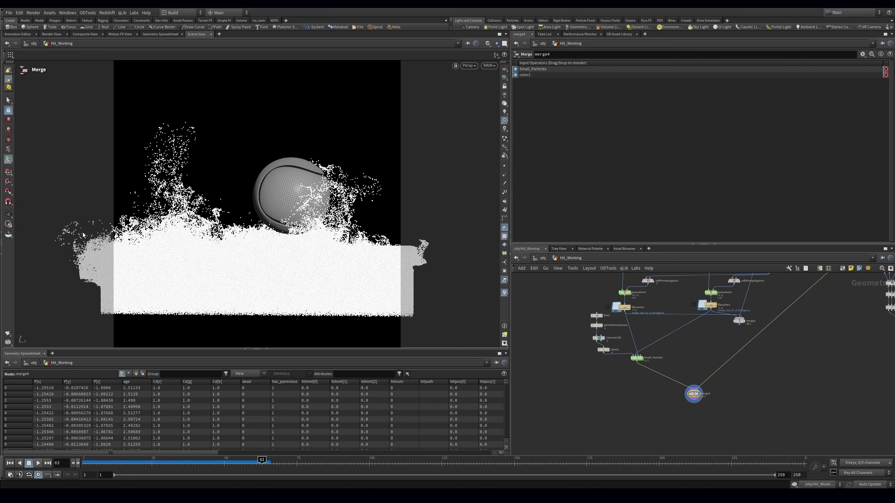
drag(93, 463, 259, 465)
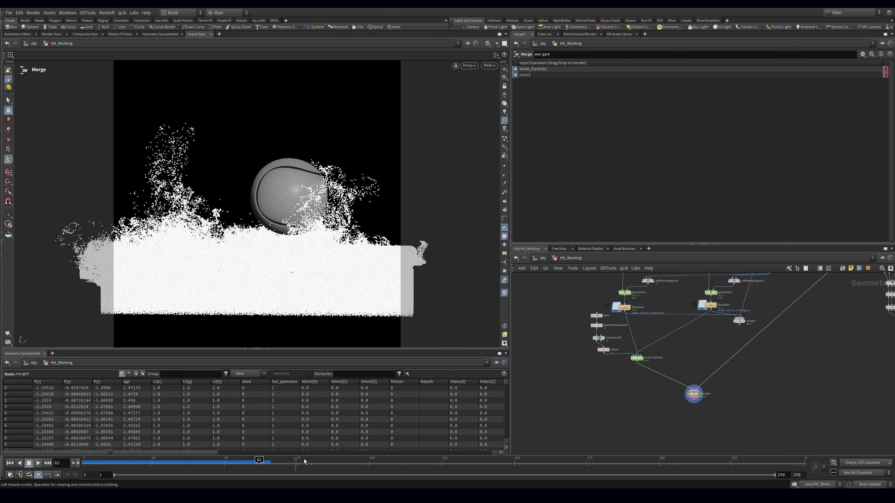
scroll(646, 395, up, 5)
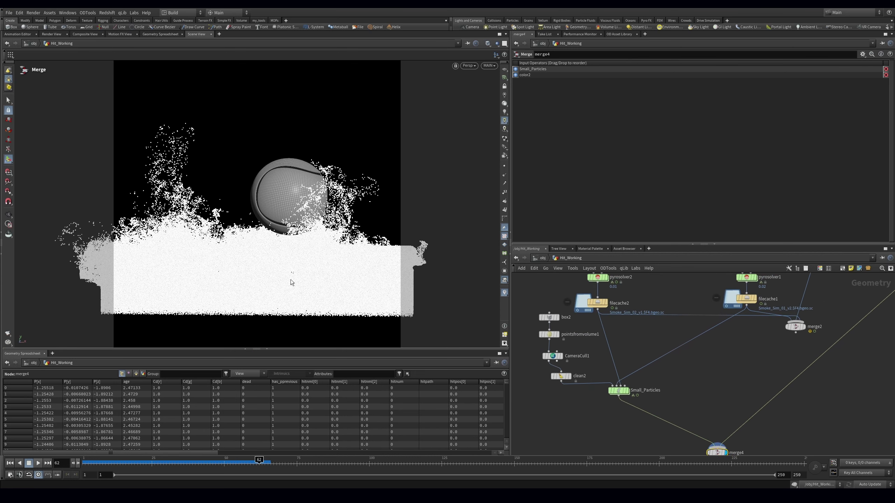
drag(360, 274, 331, 253)
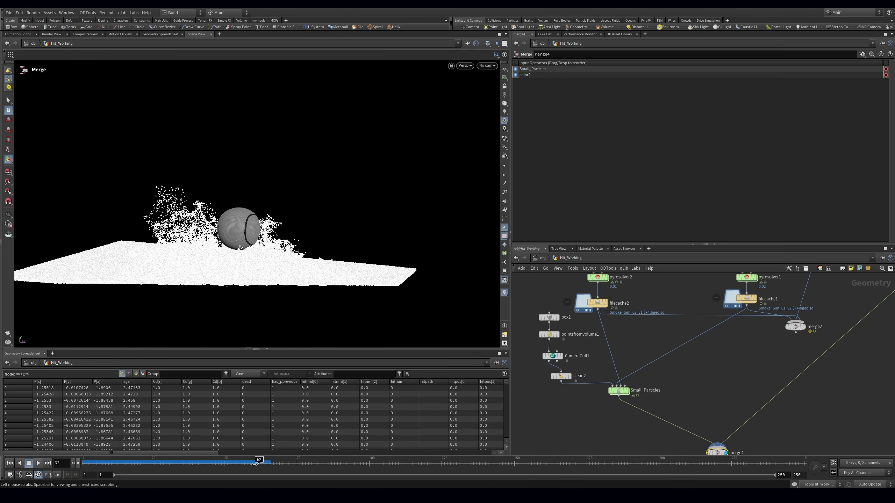
drag(249, 465, 118, 465)
Enter the Small_Particles network and duplicate the popadvectbyvolumes1 node beside the original
scroll(599, 366, up, 3)
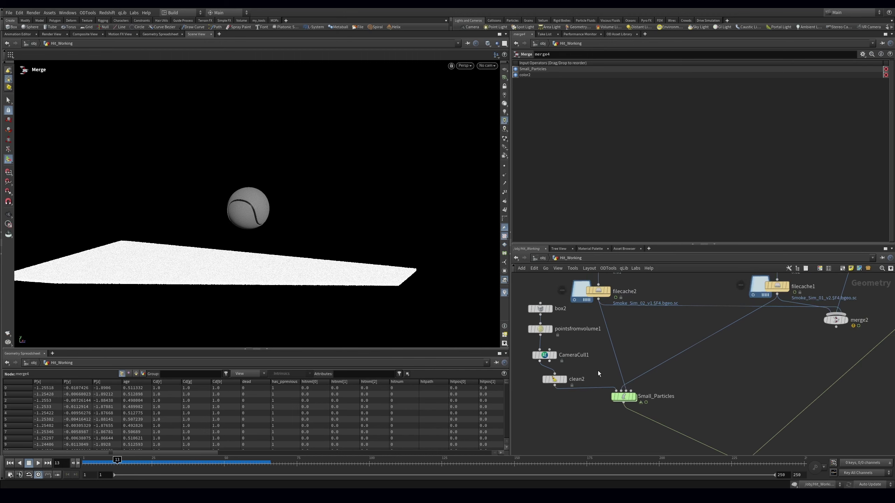
double_click(637, 408)
middle_drag(768, 329, 734, 372)
drag(734, 372, 795, 390)
mouse_move(671, 350)
alt+mouse_down()
mouse_move(745, 363)
mouse_move(744, 345)
mouse_move(704, 311)
mouse_move(670, 341)
alt+mouse_up()
mouse_move(703, 313)
mouse_down()
mouse_move(670, 313)
mouse_move(668, 339)
mouse_up()
key(y)
key(ctrl+z)
key(ctrl+z)
key(ctrl+z)
key(ctrl+z)
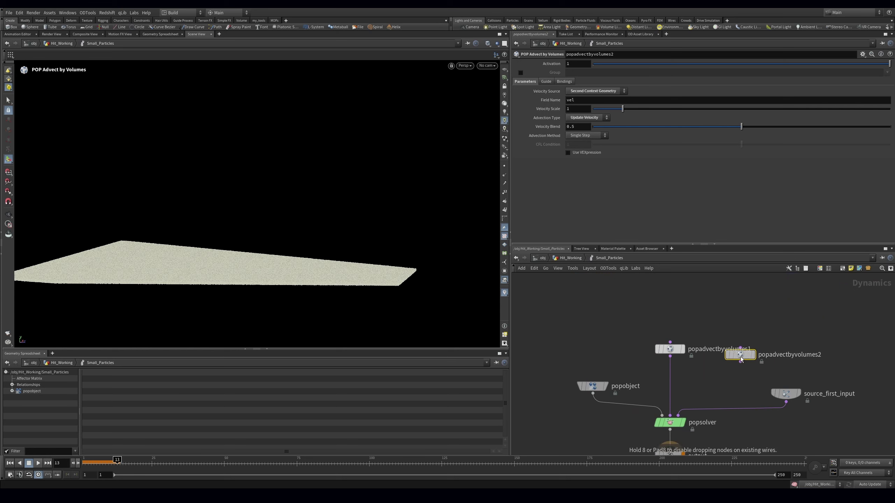
Add a Merge node above popsolver to combine both POP Advect by Volumes nodes into the solver
key(Tab)
text(merge)
key(Return)
click(687, 370)
drag(739, 366, 717, 335)
Rename the original advection node Hit and its duplicate Shockwave
click(645, 319)
key(F2)
text(Hit)
key(Return)
double_click(780, 334)
text(Shockwave)
key(Return)
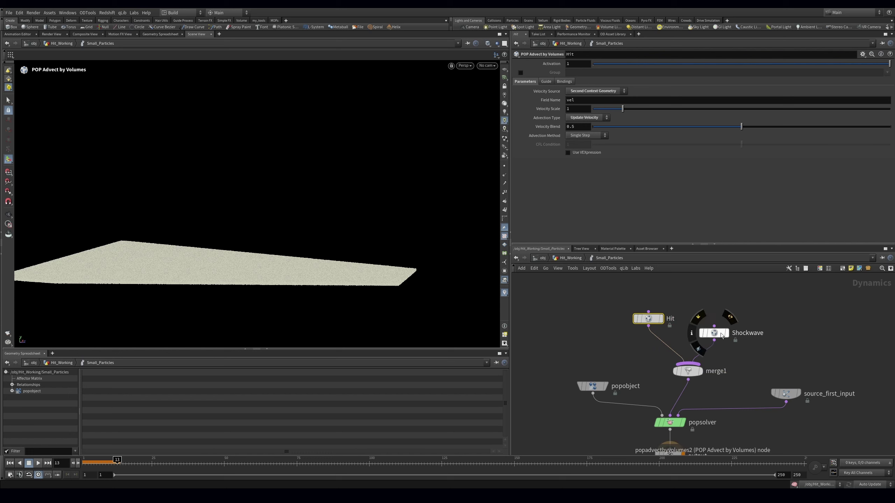
Set Shockwave's velocity source to Third Context Geometry and its velocity scale to 0.31
scroll(721, 335, up, 2)
click(719, 334)
click(595, 91)
click(590, 126)
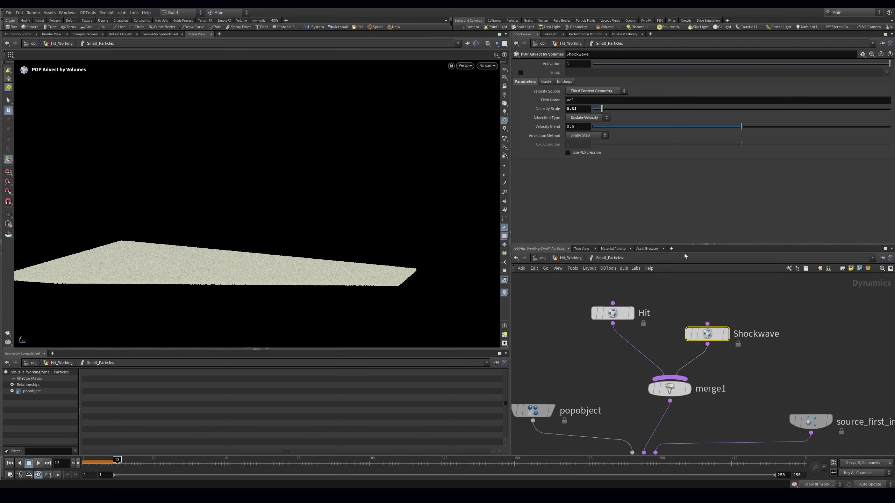
Return to Hit_Working, display Small_Particles, play the simulation to examine the particle motion, and go back to frame 1
click(568, 258)
click(641, 402)
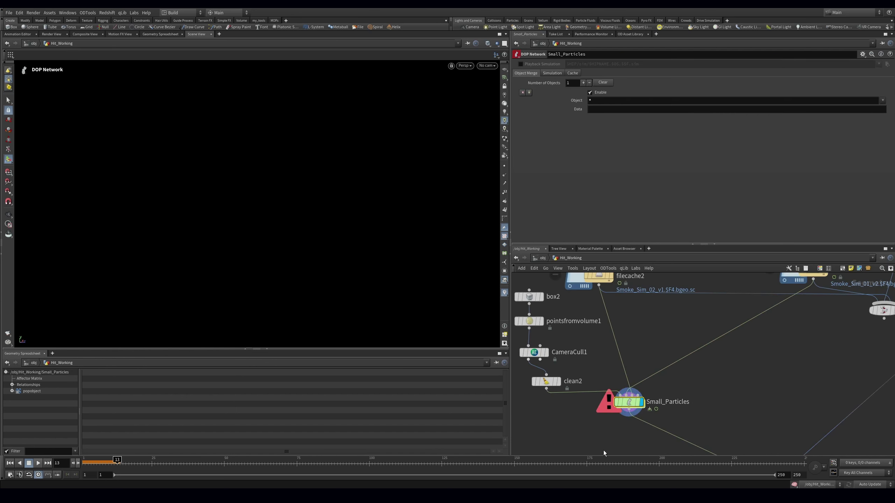
drag(100, 463, 31, 466)
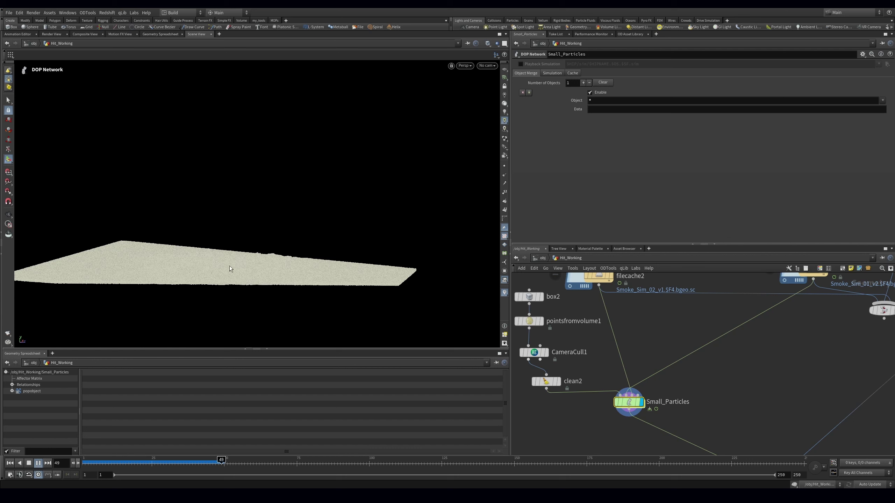
key(Escape)
drag(219, 198, 169, 328)
key(ctrl+Up)
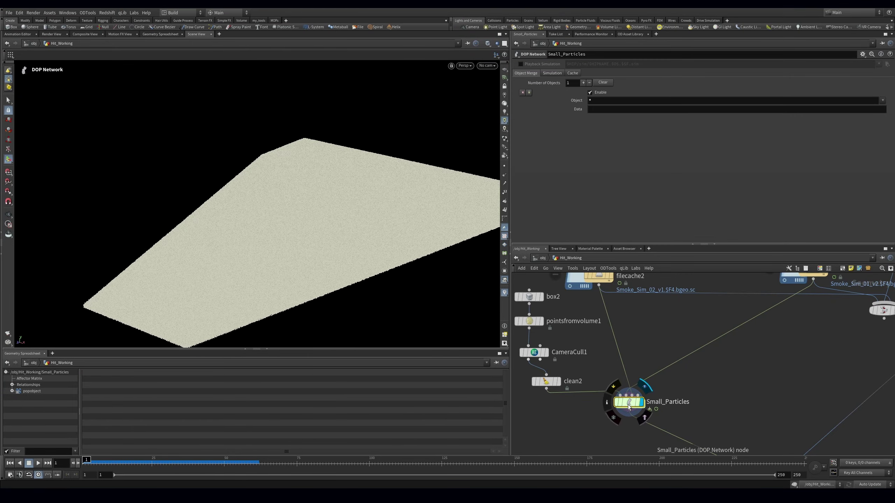
In Small_Particles, raise Hit's velocity scale, and set Shockwave's velocity scale to 2.66 and velocity blend to 0.183
double_click(635, 394)
click(613, 313)
click(675, 115)
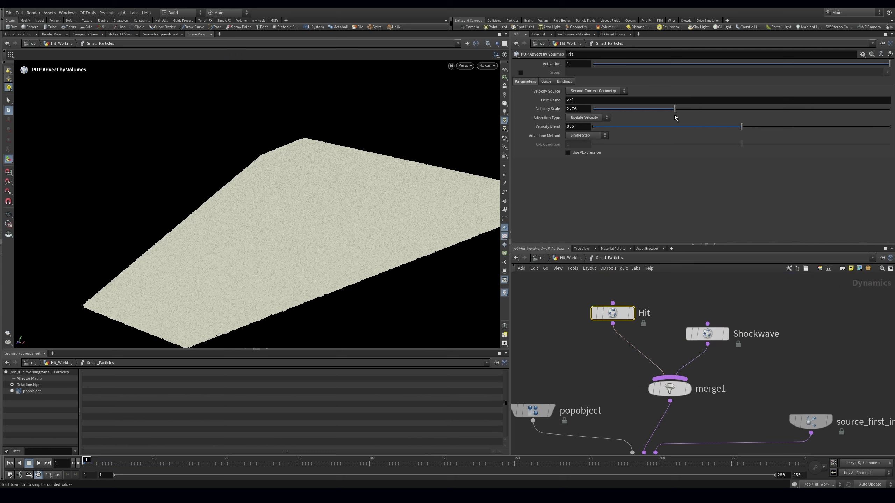
drag(686, 113, 690, 115)
click(722, 332)
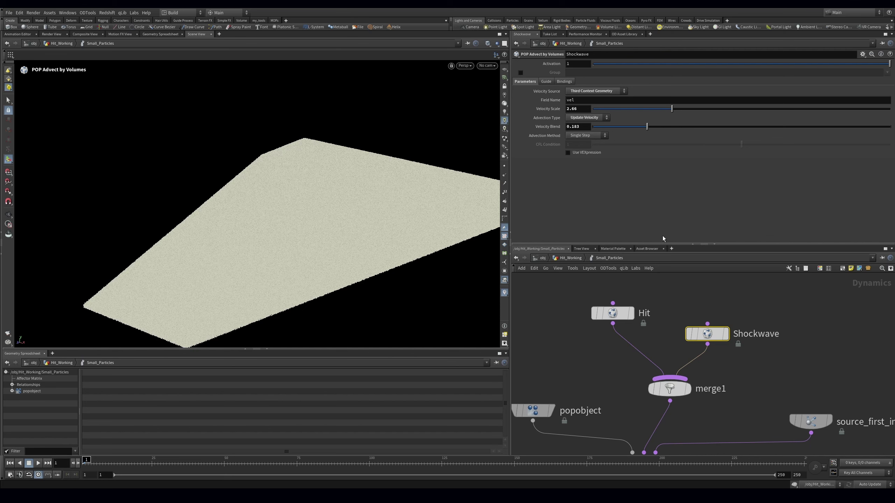
middle_drag(662, 334, 655, 325)
Return to Hit_Working, simulate again and examine the stronger splash through the MAIN camera up to frame 74
click(572, 258)
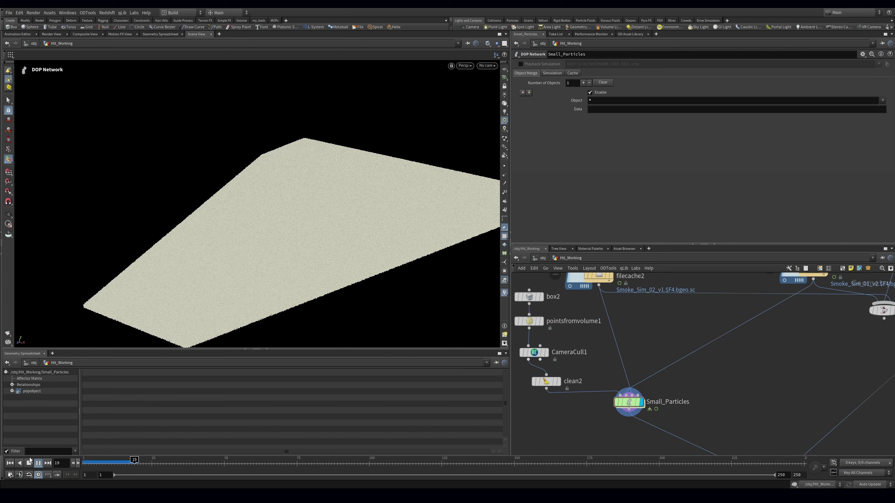
click(169, 465)
click(485, 66)
click(500, 100)
mouse_move(105, 475)
mouse_down()
mouse_move(243, 474)
mouse_move(256, 455)
mouse_move(306, 464)
mouse_up()
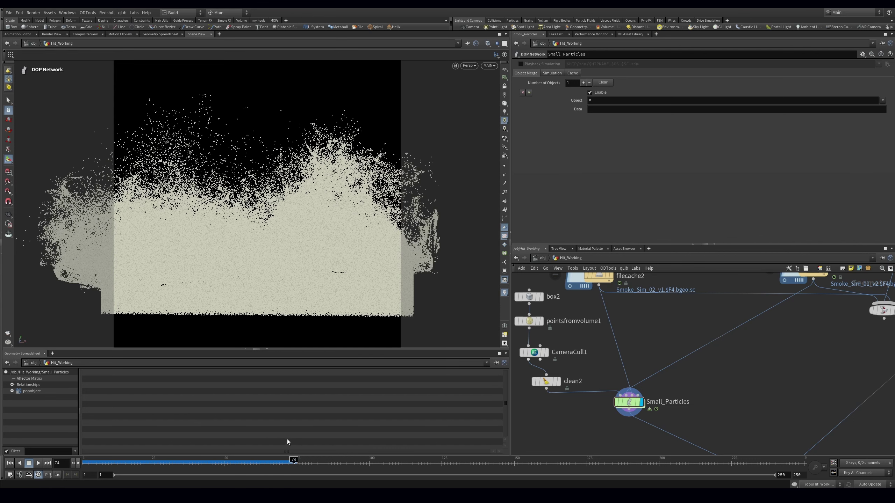
Go back to frame 1 and, in Small_Particles, set Shockwave's velocity scale to 1.4 and velocity blend to 0.098
key(Escape)
drag(285, 261, 197, 282)
drag(155, 461, 62, 470)
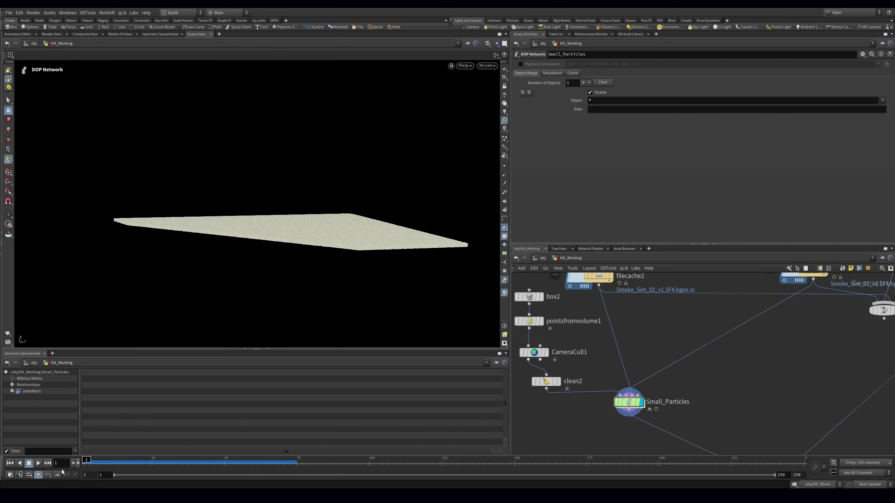
double_click(633, 403)
click(701, 324)
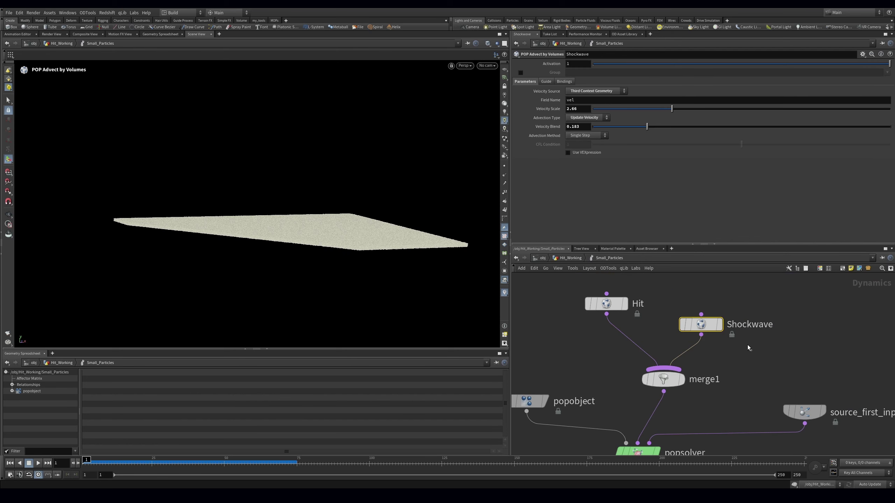
click(635, 111)
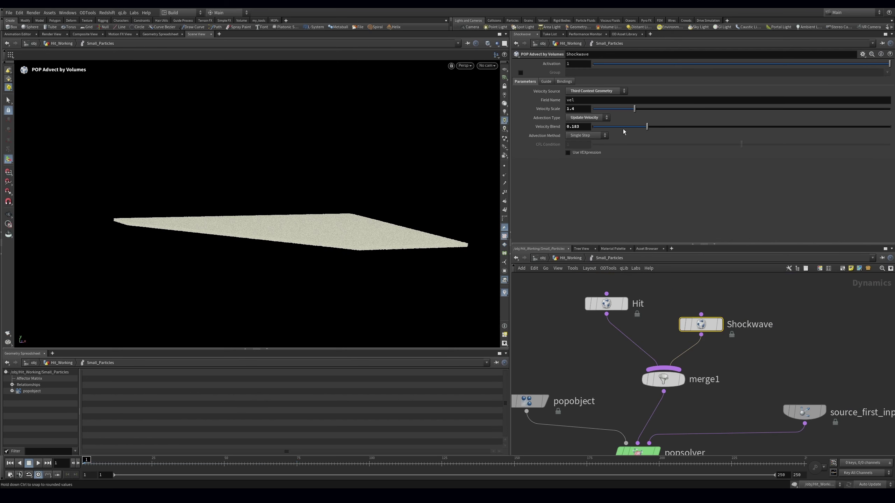
Return to Hit_Working, simulate to frame 61, examine the splash from the side, and rewind
click(570, 258)
click(256, 463)
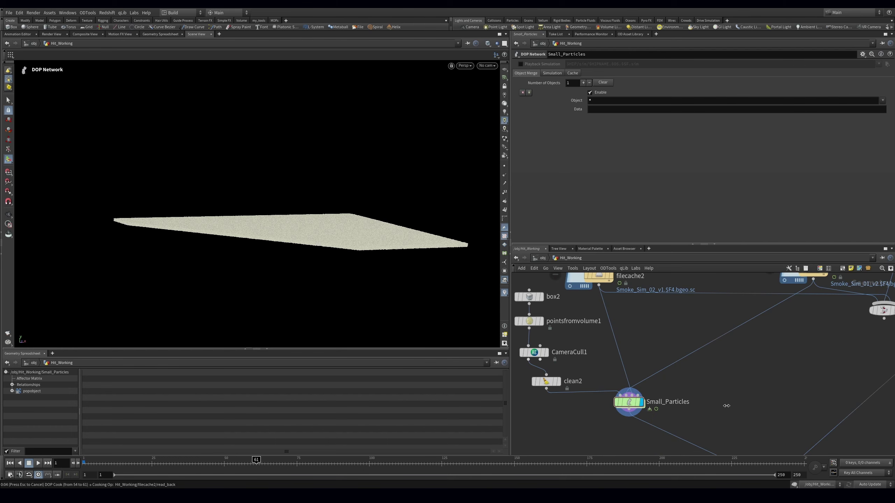
drag(95, 464, 257, 465)
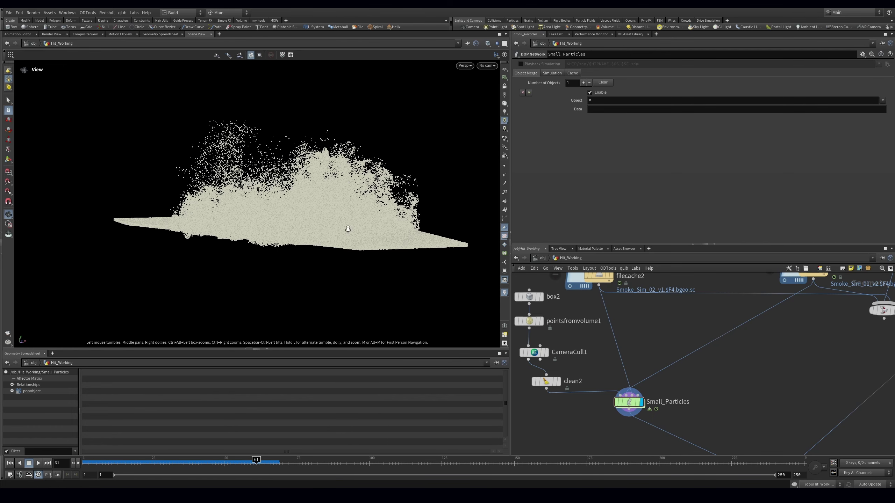
alt+drag(344, 227, 344, 306)
key(ctrl+Up)
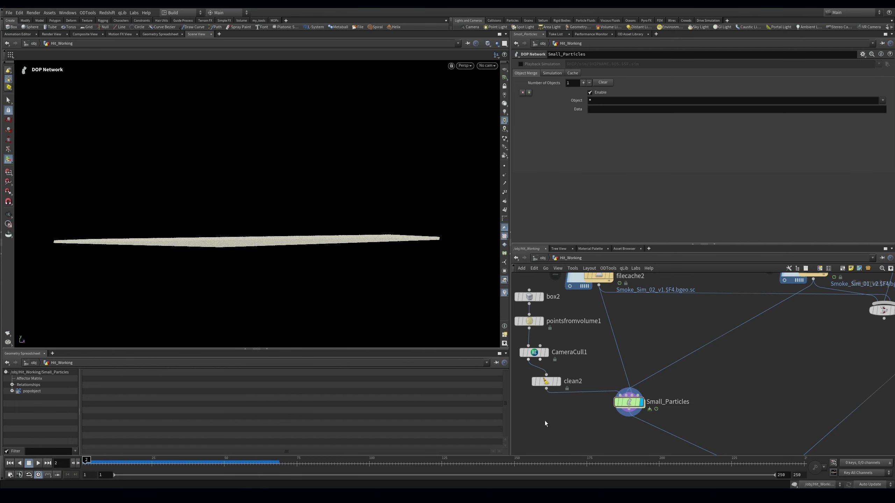
Bypass Hit in Small_Particles, play the simulation to examine Shockwave's effect alone, and rewind
double_click(629, 402)
click(583, 281)
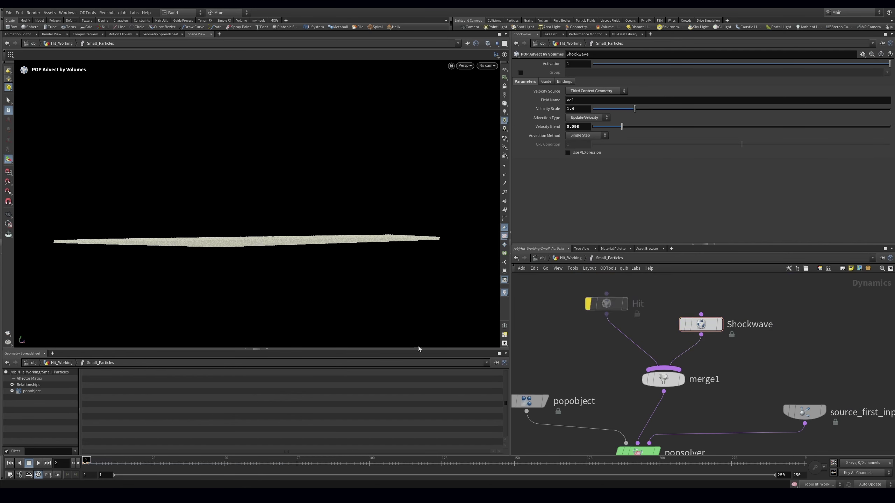
click(38, 463)
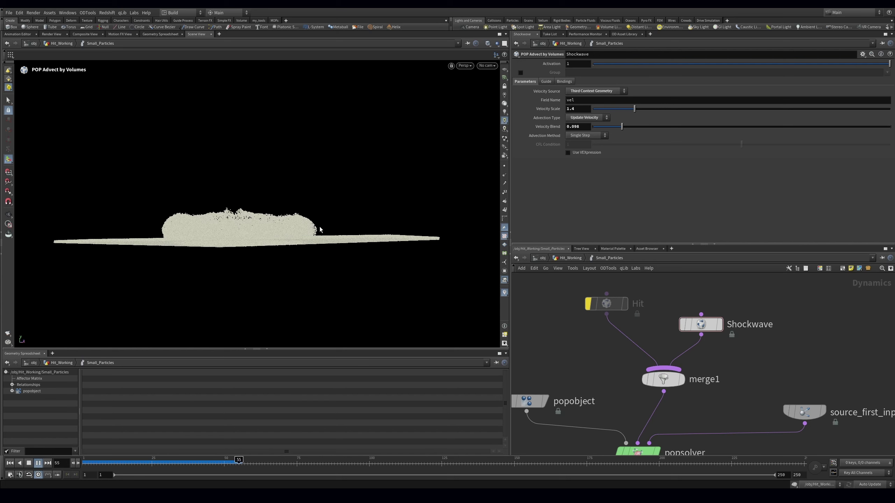
drag(275, 464, 89, 463)
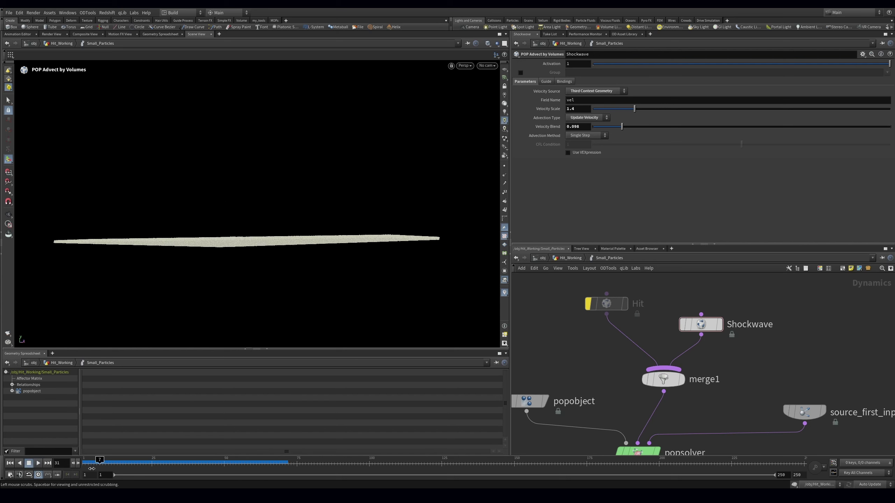
Set Shockwave's velocity scale to 0.39, simulate it alone to check the lower ripple, and return to frame 1
drag(607, 112, 605, 113)
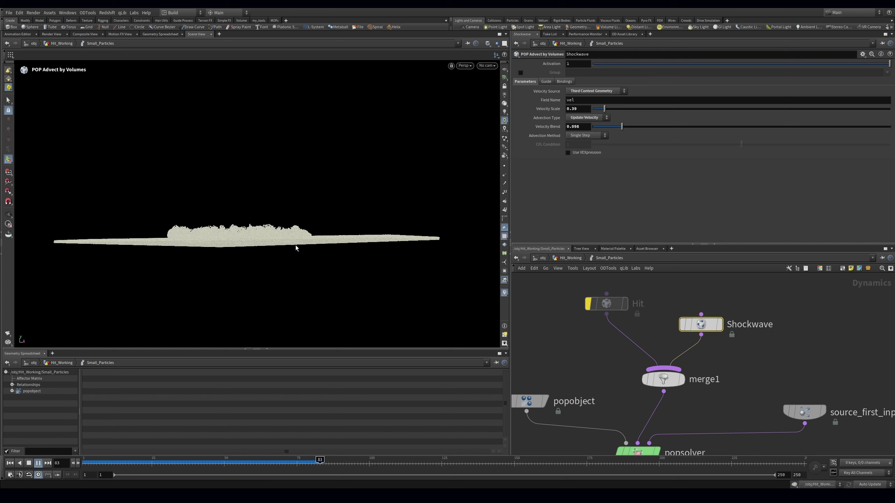
key(Escape)
drag(317, 211, 406, 190)
drag(210, 460, 9, 475)
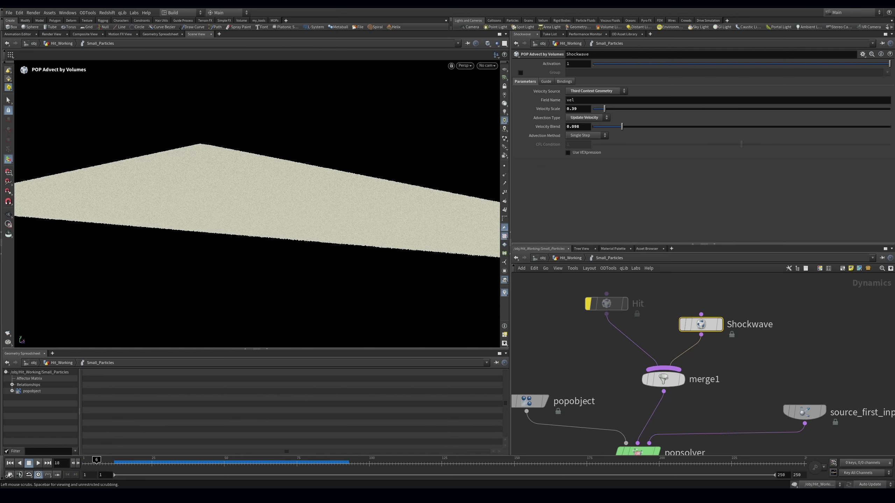
click(10, 464)
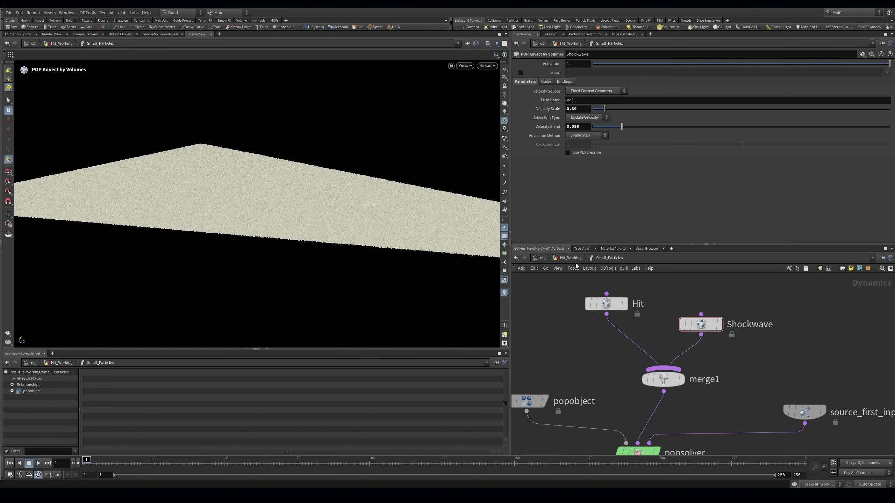
Re-enable Hit, return to Hit_Working and simulate to about frame 72 to examine the combined splash
key(u)
middle_drag(731, 386, 693, 349)
click(679, 345)
key(Up)
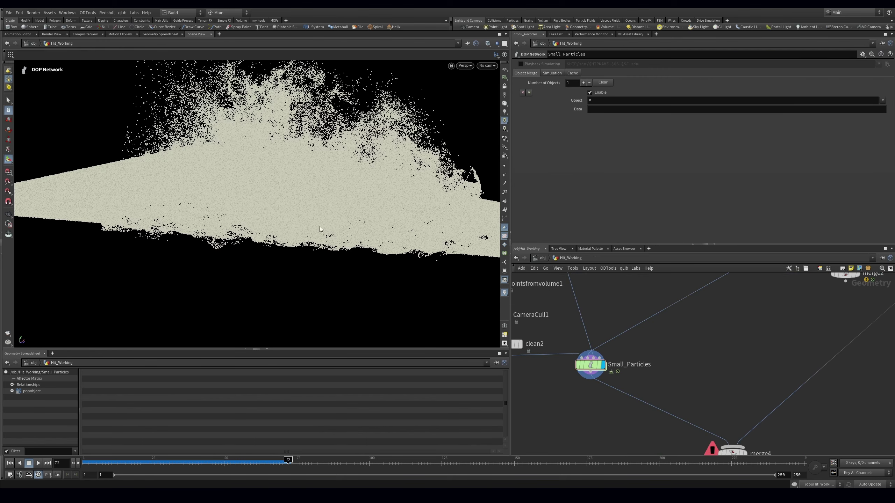
alt+drag(233, 215, 300, 194)
alt+drag(286, 132, 295, 222)
drag(130, 466, 278, 474)
Look through the MAIN camera and scrub the simulation to compare the splash shape around frame 43
click(491, 67)
click(502, 108)
click(488, 67)
click(493, 100)
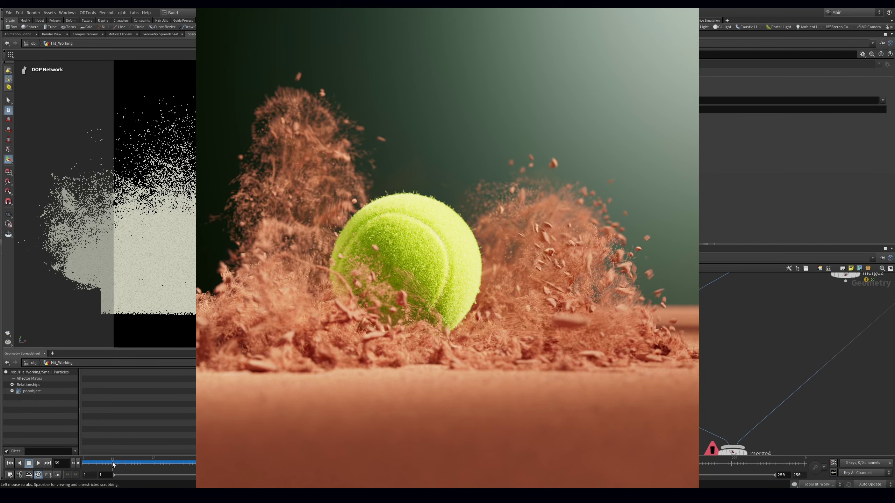
mouse_move(106, 463)
mouse_down()
mouse_move(194, 463)
mouse_move(137, 469)
mouse_move(172, 487)
mouse_move(252, 489)
mouse_move(168, 488)
mouse_move(205, 486)
mouse_up()
In Small_Particles, set Hit's velocity scale to 1.53 and velocity blend to 0.223
click(585, 370)
double_click(586, 370)
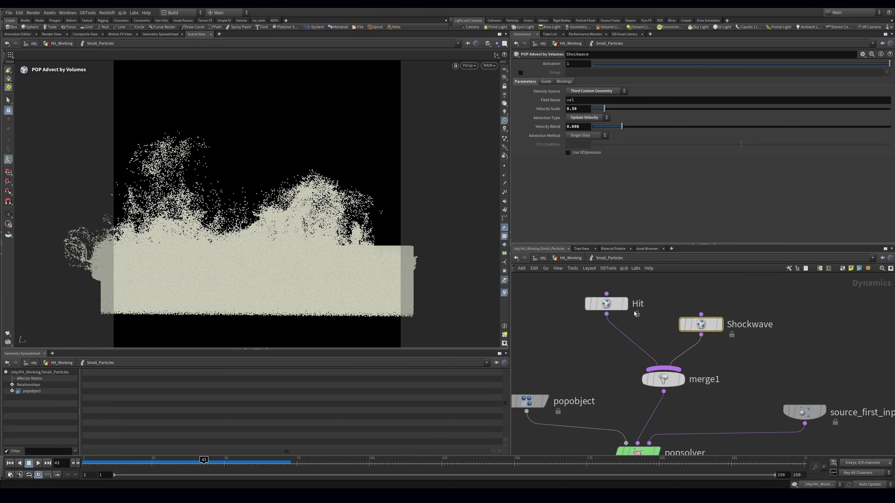
drag(646, 112, 646, 109)
click(659, 127)
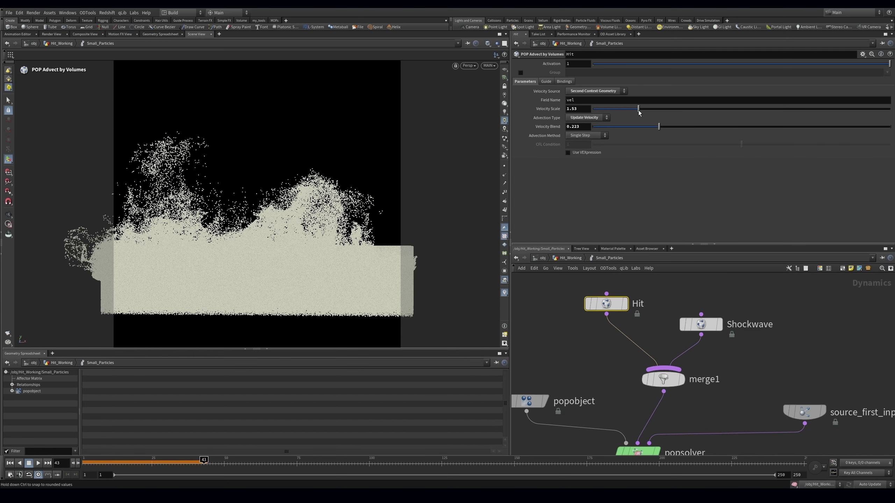
Return to Hit_Working, simulate again from frame 1, examine the particles from the camera and from above, and rewind
click(565, 260)
click(10, 464)
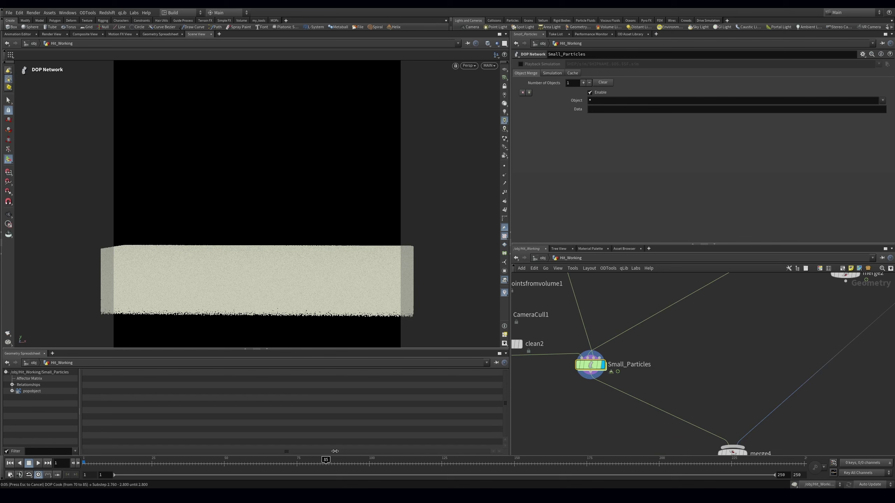
drag(123, 468, 285, 464)
key(Escape)
drag(330, 243, 204, 310)
key(Return)
click(18, 463)
click(10, 463)
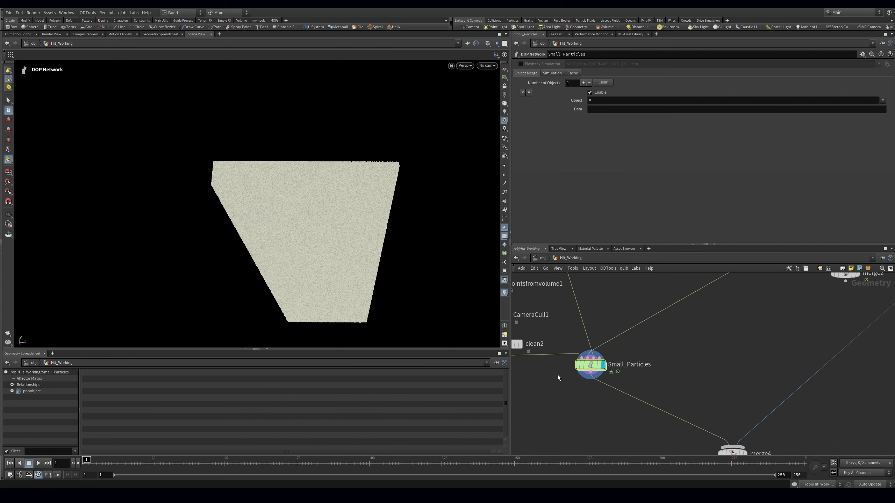
Duplicate the Hit node inside Small_Particles and wire the copy into popsolver in place of merge1
double_click(591, 365)
click(595, 308)
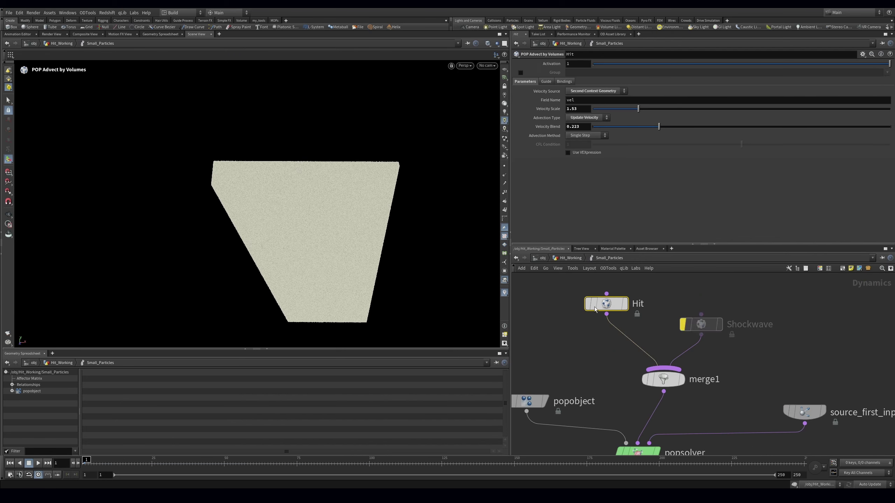
key(ctrl+c)
key(ctrl+v)
scroll(636, 330, down, 3)
drag(606, 315, 709, 388)
drag(693, 331, 626, 297)
mouse_move(629, 296)
click(611, 281)
Set Hit1's velocity blend to 0.5 and adjust its velocity scale, then return to Hit_Working and save the scene
click(687, 305)
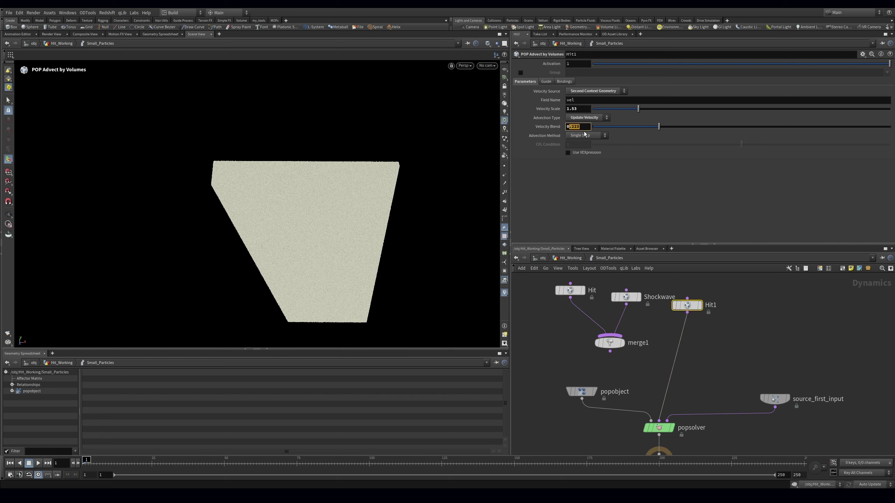
click(588, 107)
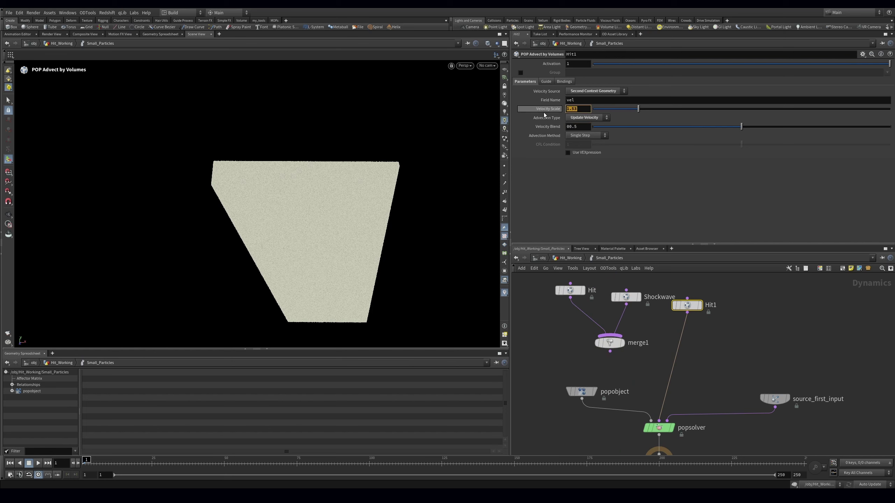
click(570, 258)
key(ctrl+s)
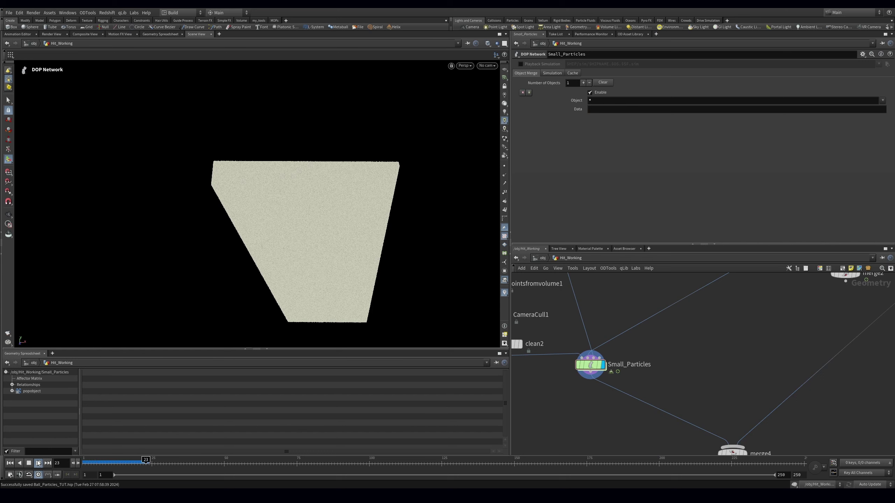
Play the simulation to frame 41 and examine the splash through the MAIN camera
click(38, 464)
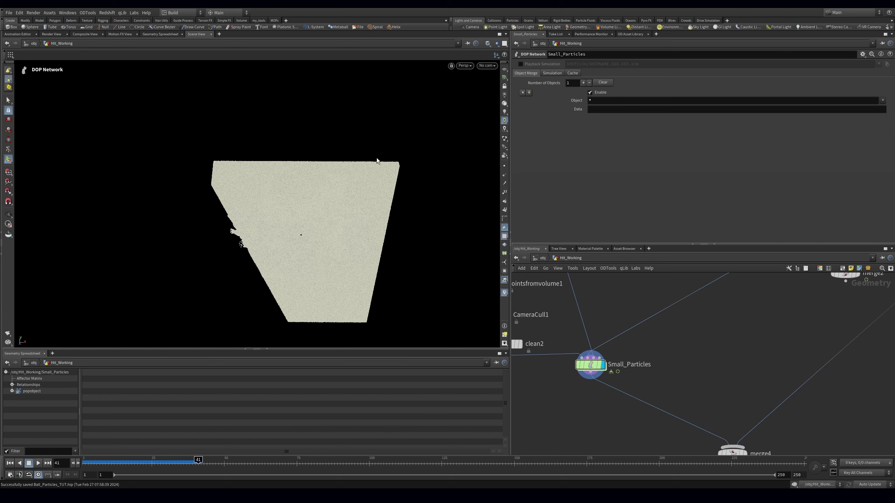
click(487, 65)
click(498, 103)
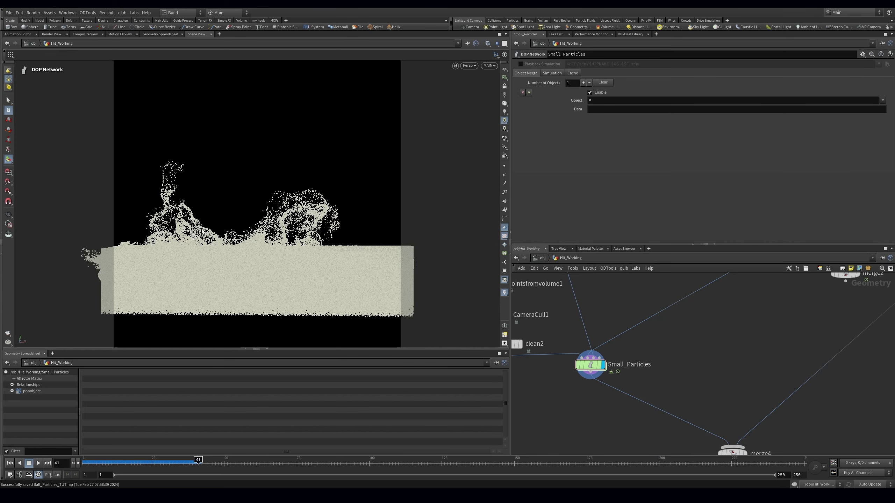
drag(130, 462, 192, 463)
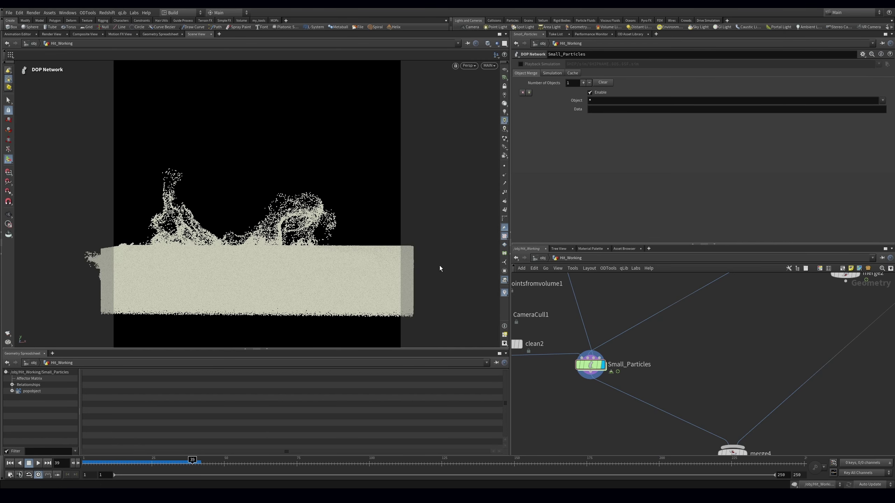
Display merge4 to see the particles together with the ball, save the scene, and scrub to frame 40
middle_drag(649, 366, 616, 339)
scroll(642, 382, down, 3)
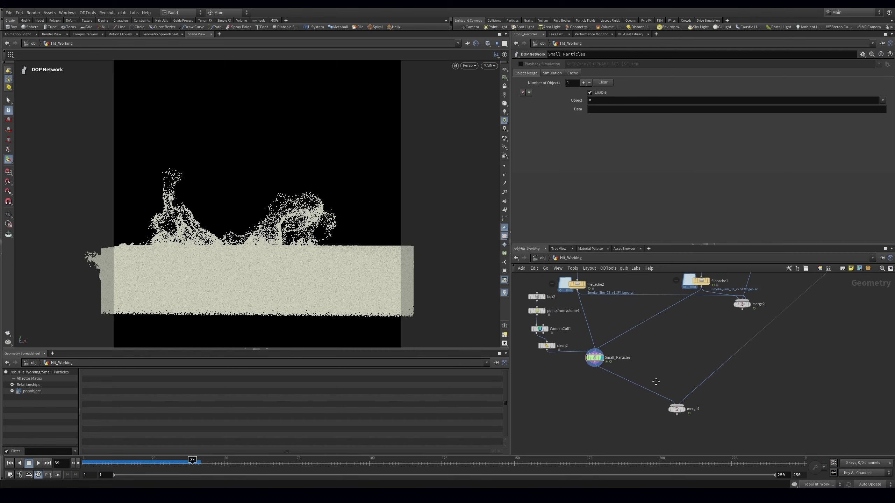
middle_drag(642, 382, 647, 409)
click(683, 436)
key(ctrl+s)
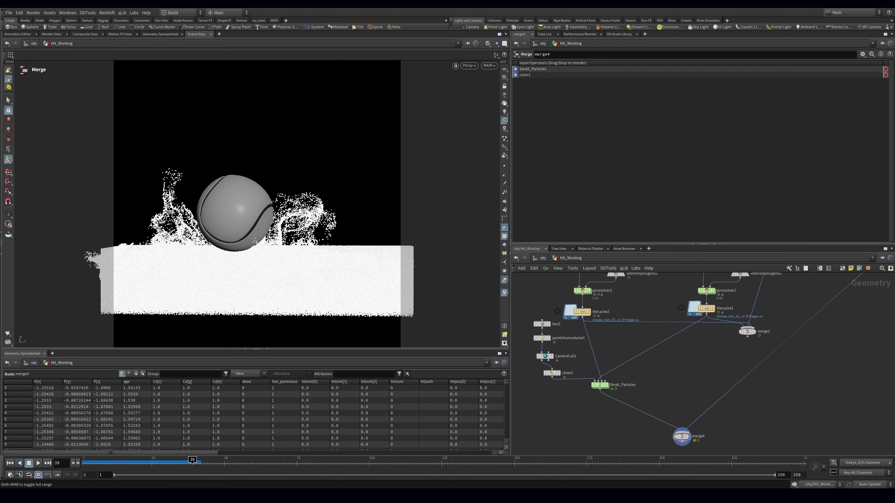
drag(159, 462, 195, 485)
Insert a File Cache with base name Small_Particles between Small_Particles and merge4, end the frame range at 150, and save it to disk
middle_drag(596, 438, 630, 407)
scroll(618, 370, down, 2)
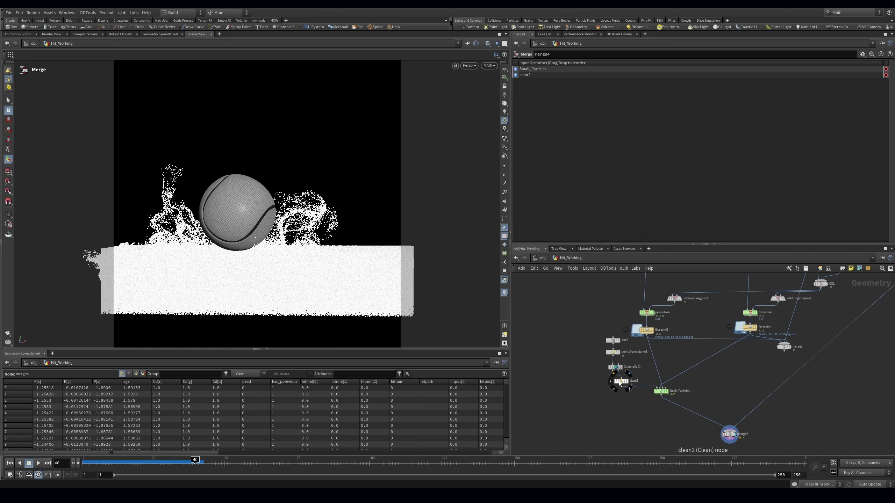
scroll(666, 417, up, 2)
key(Tab)
text(filecache)
key(Return)
text(150)
key(Return)
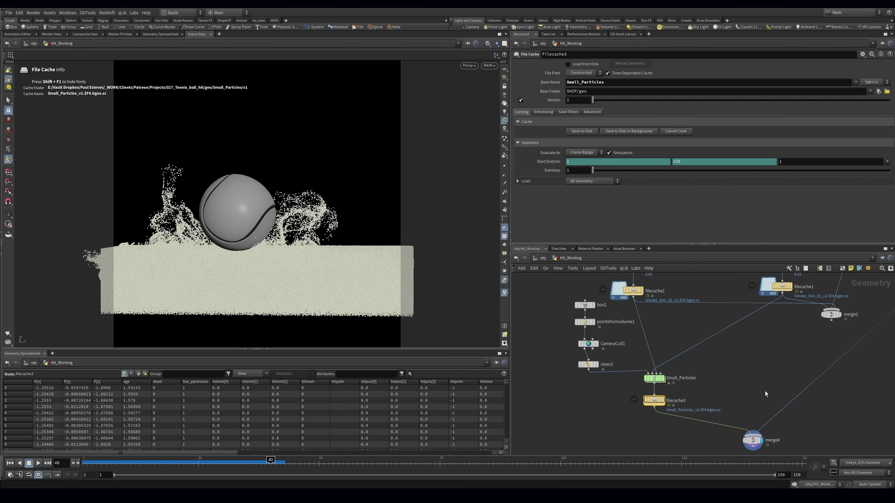
click(582, 131)
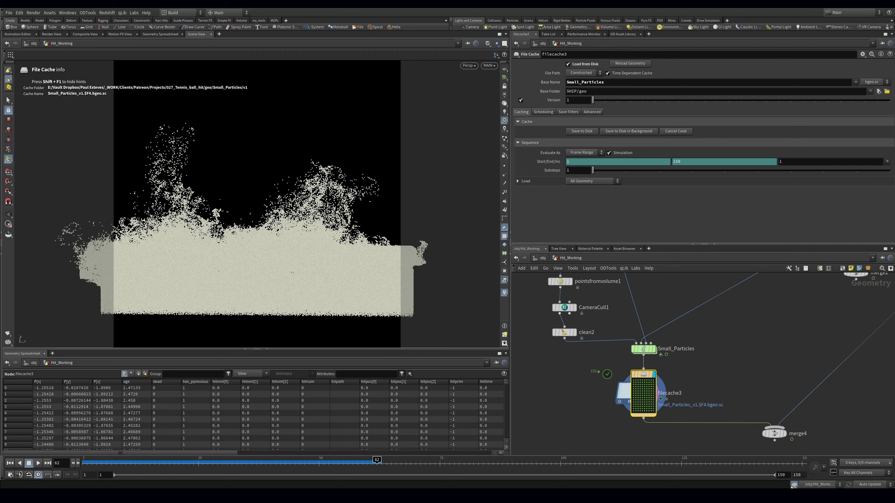
Scrub through the cached particles up to about frame 127 and examine them away from the camera
drag(396, 465, 691, 464)
key(Escape)
drag(352, 226, 405, 228)
alt+scroll(405, 228, down, 3)
Display filecache1 and scrub its cached smoke to examine the hit simulation around frame 56
middle_drag(671, 296, 631, 418)
middle_drag(615, 355, 573, 316)
drag(686, 309, 734, 332)
key(r)
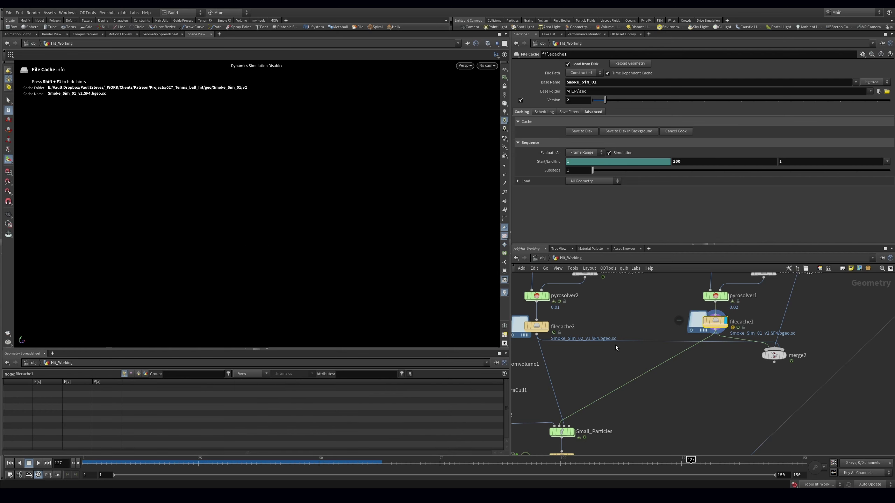
drag(318, 461, 478, 463)
drag(149, 460, 376, 460)
alt+drag(344, 262, 352, 258)
scroll(352, 258, down, 2)
drag(168, 460, 342, 475)
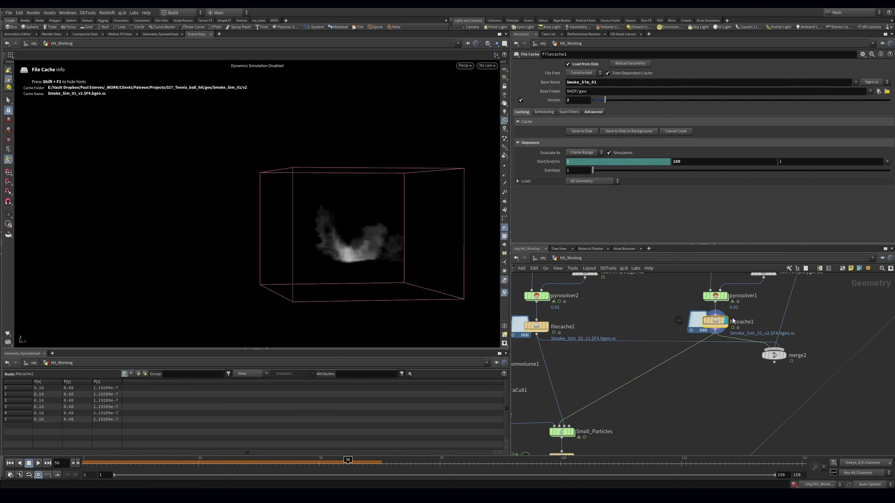
drag(283, 453, 342, 454)
Display filecache3 again and scrub to frame 71 to examine the cached particle splash from several angles
middle_drag(695, 397, 723, 311)
click(601, 370)
drag(174, 460, 421, 464)
key(Escape)
drag(441, 218, 450, 240)
key(Return)
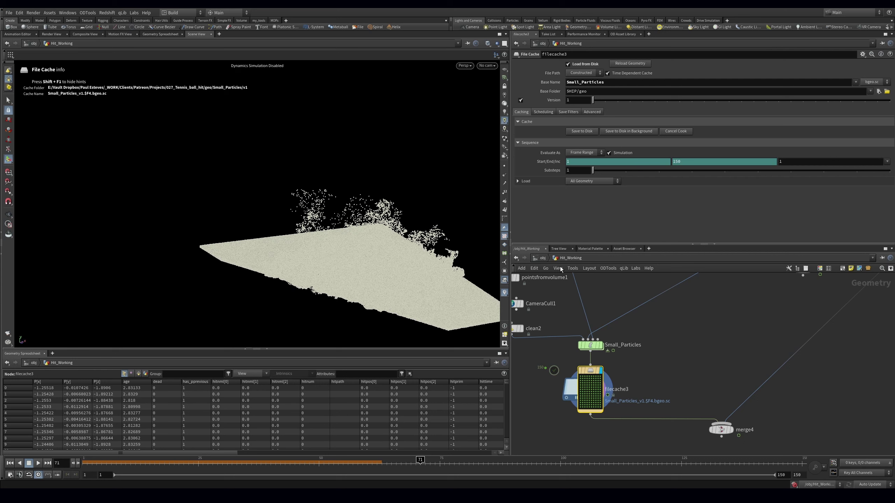
drag(379, 250, 480, 274)
Examine pyrosolver1's Shape settings for disturbance, turbulence and shredding
middle_drag(667, 281, 661, 378)
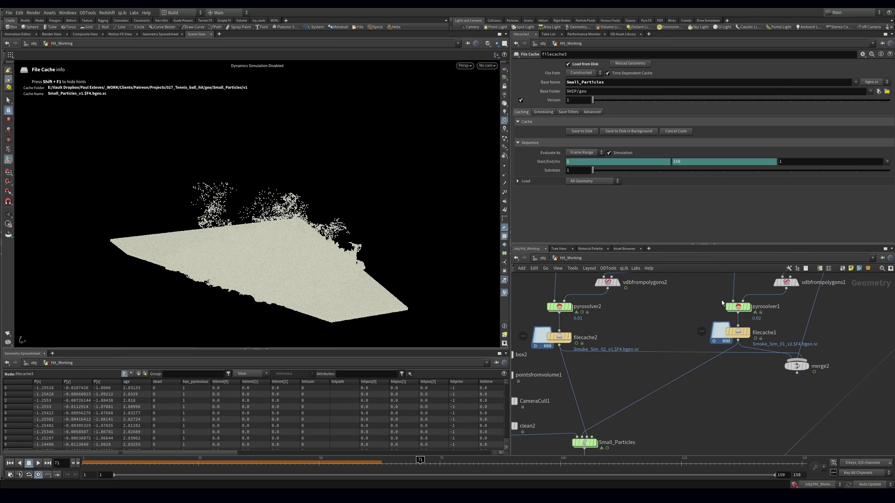
click(738, 307)
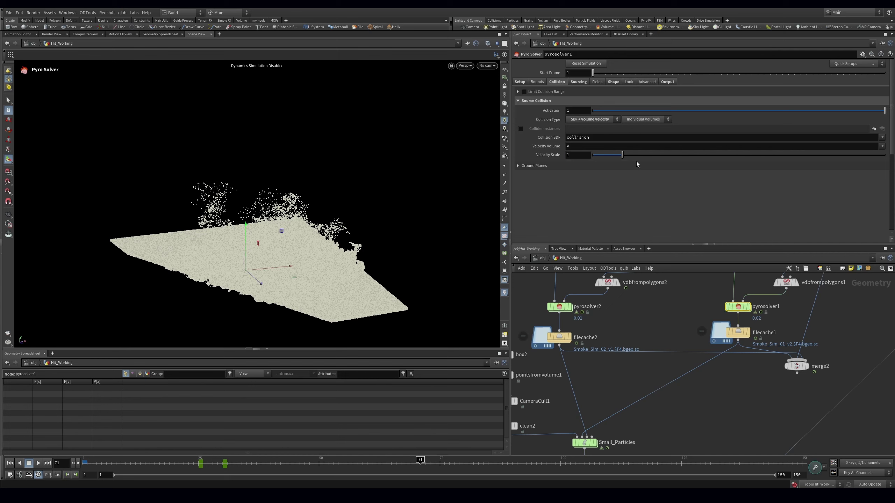
click(614, 81)
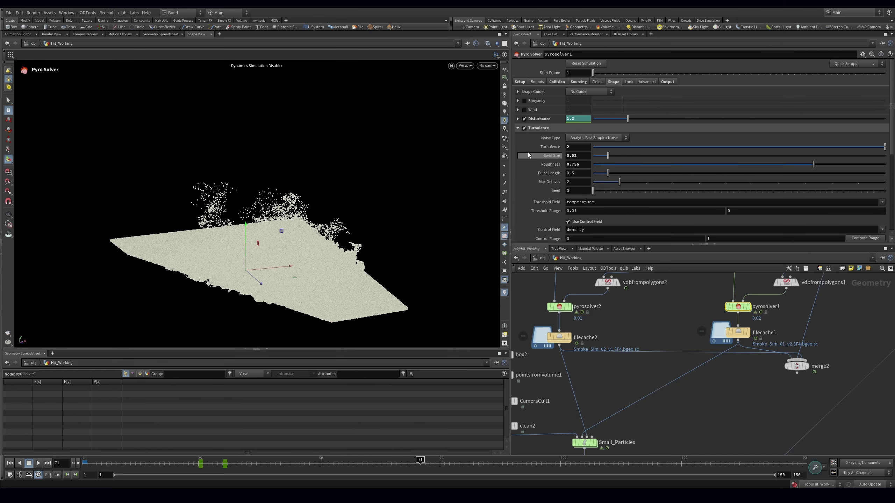
click(518, 128)
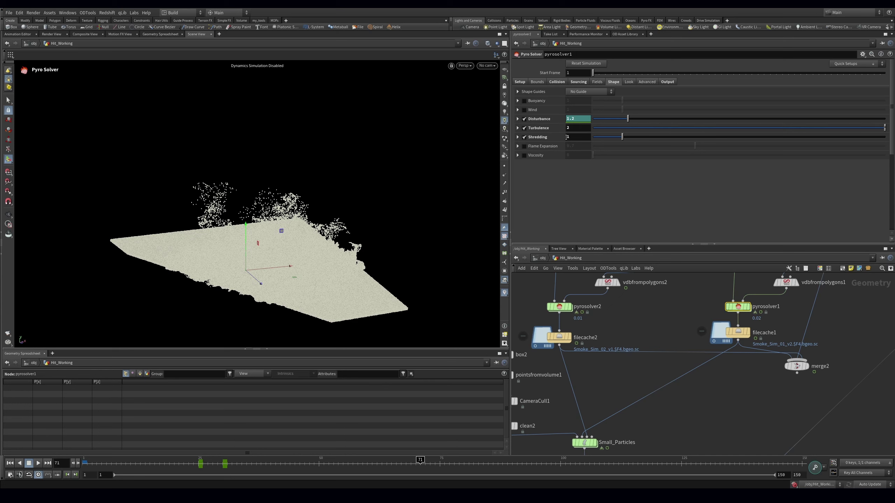
Return to filecache3, scrub to frame 70 and examine the cached particles and their node chain
middle_drag(651, 407, 652, 318)
drag(619, 367, 546, 402)
drag(236, 466, 415, 479)
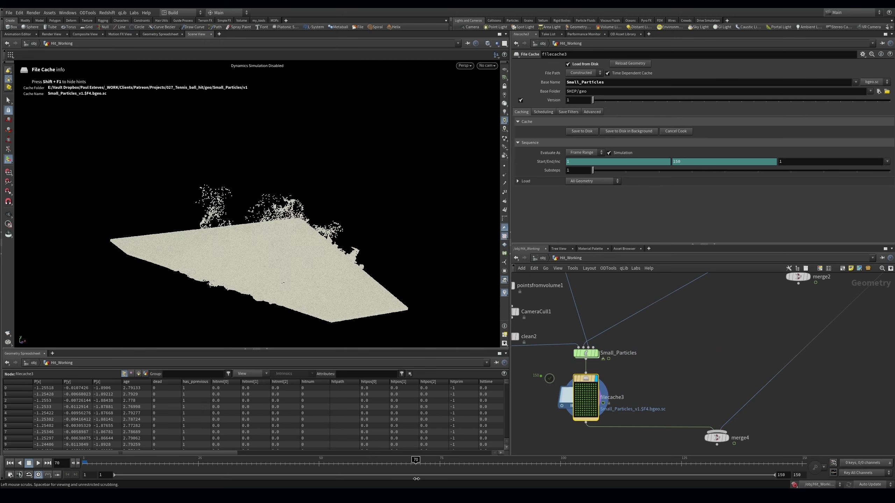
key(Escape)
drag(356, 299, 304, 206)
middle_drag(725, 308, 714, 277)
middle_drag(634, 330, 648, 391)
scroll(686, 360, down, 3)
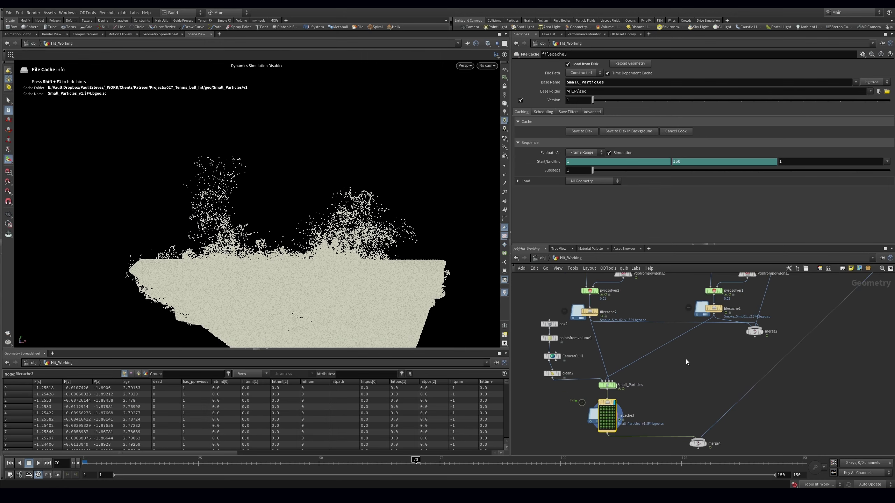
scroll(617, 423, up, 5)
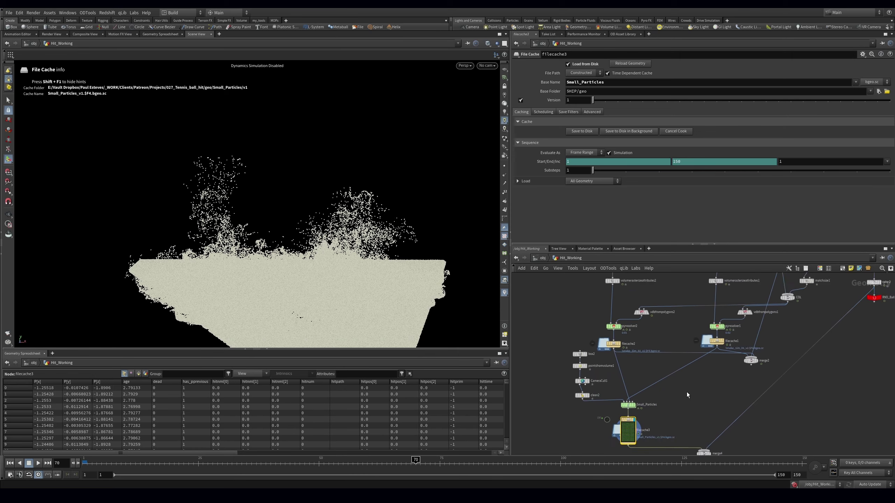
key(Escape)
scroll(337, 262, up, 2)
mouse_move(337, 262)
alt+mouse_down()
mouse_move(387, 291)
mouse_move(334, 266)
mouse_move(334, 277)
alt+mouse_up()
middle_drag(665, 418, 685, 341)
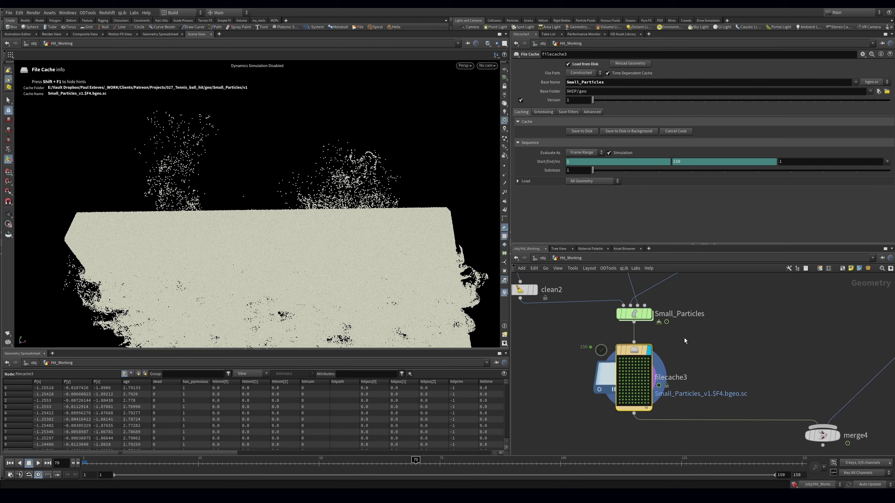
Go inside the Small_Particles DOP network and add a Ground Plane near the popsolver
double_click(632, 315)
key(Tab)
text(ground)
key(Return)
click(603, 383)
middle_drag(603, 383, 545, 319)
Add a Merge between popsolver and output, with groundplane1 as the first input and popsolver as the second
key(Tab)
text(merge)
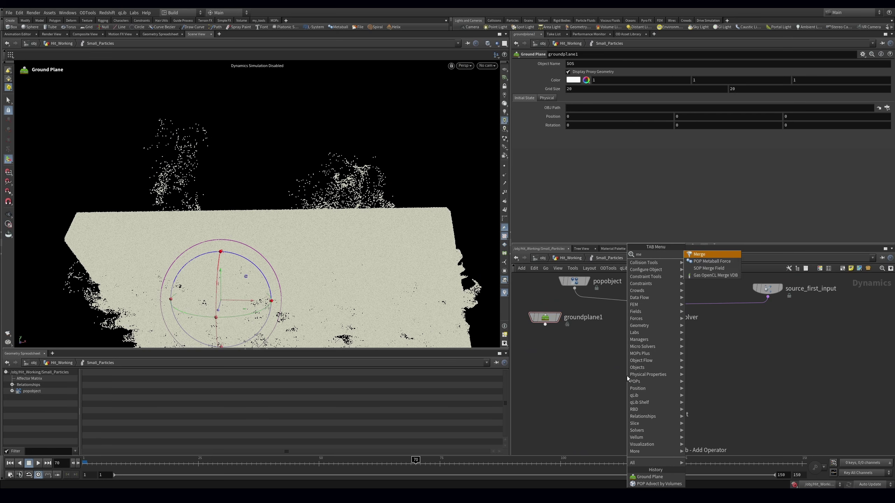
key(Return)
click(627, 376)
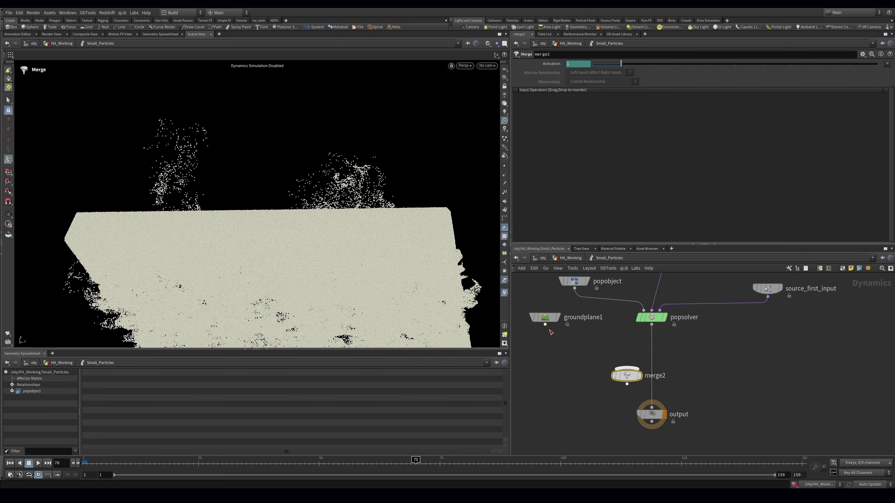
mouse_move(654, 322)
mouse_down()
mouse_move(645, 342)
mouse_move(658, 308)
mouse_up()
drag(545, 324, 627, 368)
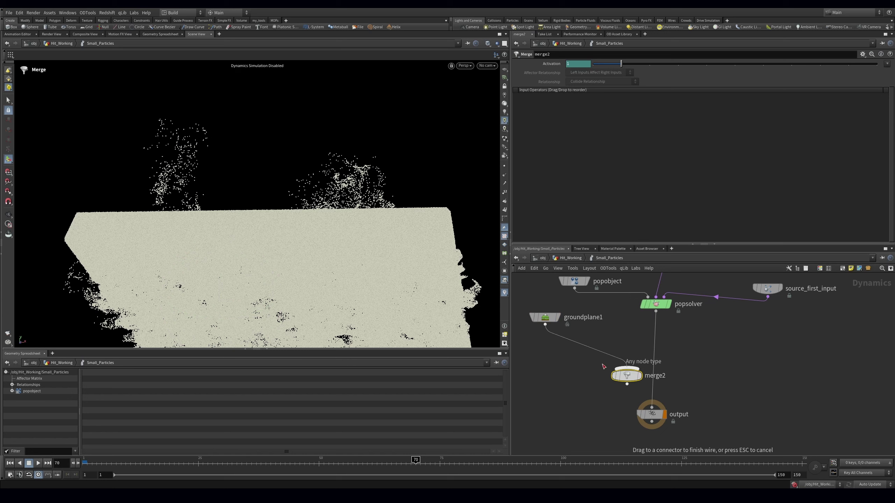
drag(656, 311, 626, 368)
drag(646, 407, 652, 407)
drag(613, 379, 633, 360)
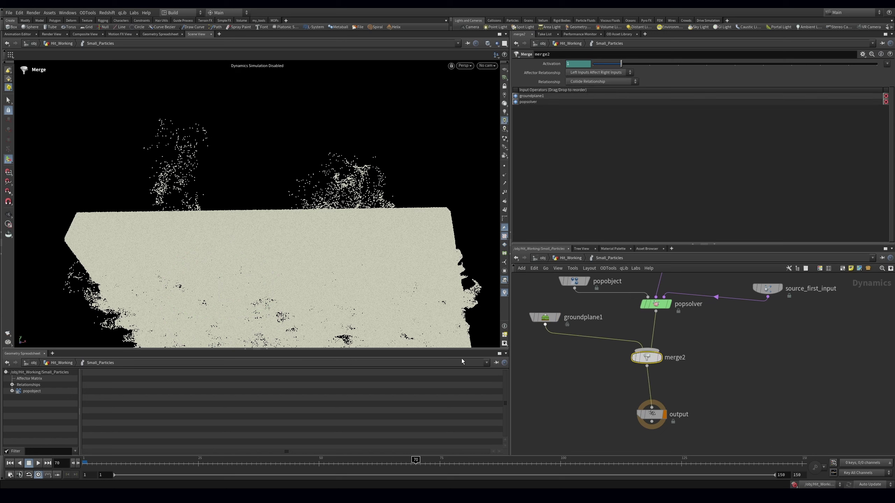
Rewind to frame 1 and view the ground plane together with the particle layer
click(10, 464)
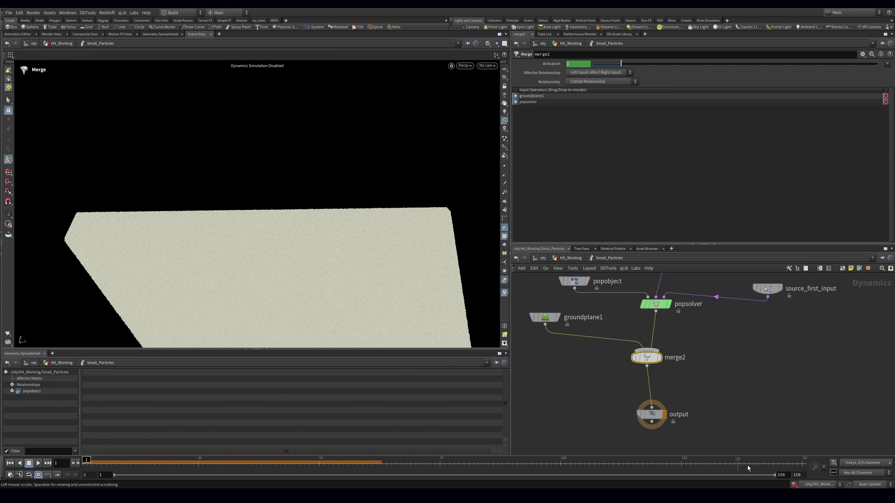
click(686, 365)
key(Escape)
drag(338, 164, 307, 198)
key(Return)
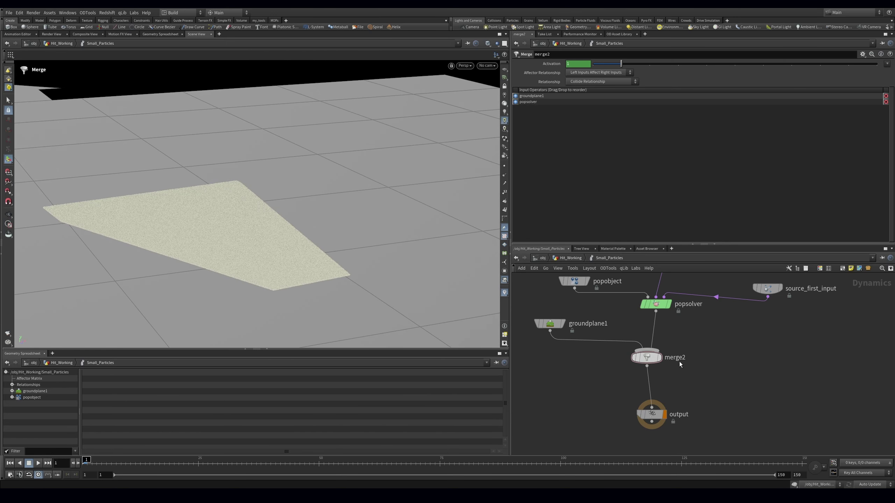
middle_drag(568, 371, 625, 405)
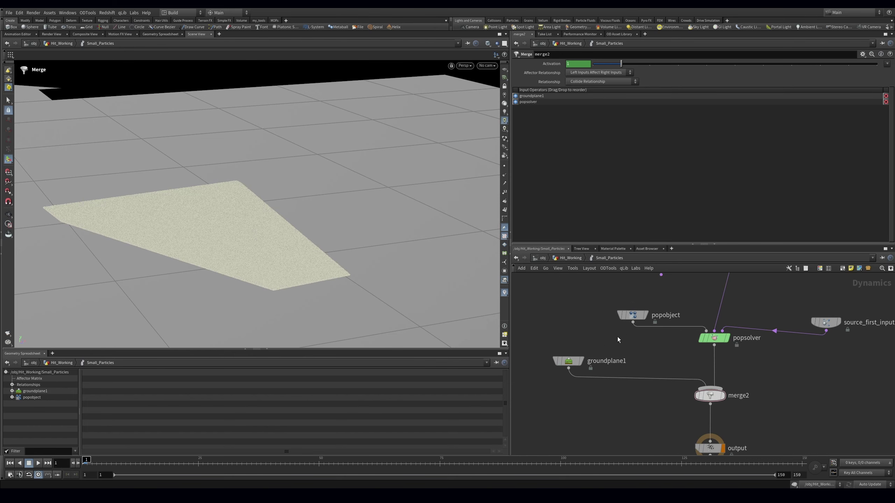
Go back up to Hit_Working and connect Ball_Animation to the fourth input of Small_Particles
click(570, 257)
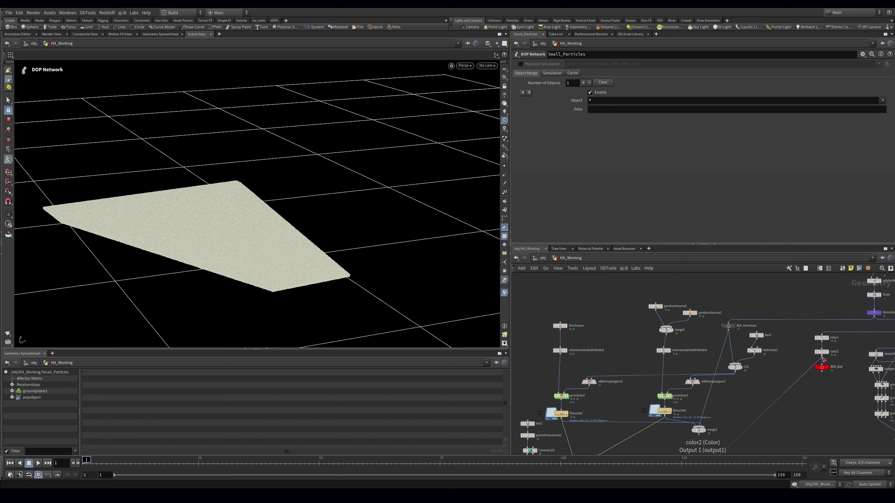
middle_drag(718, 394, 761, 331)
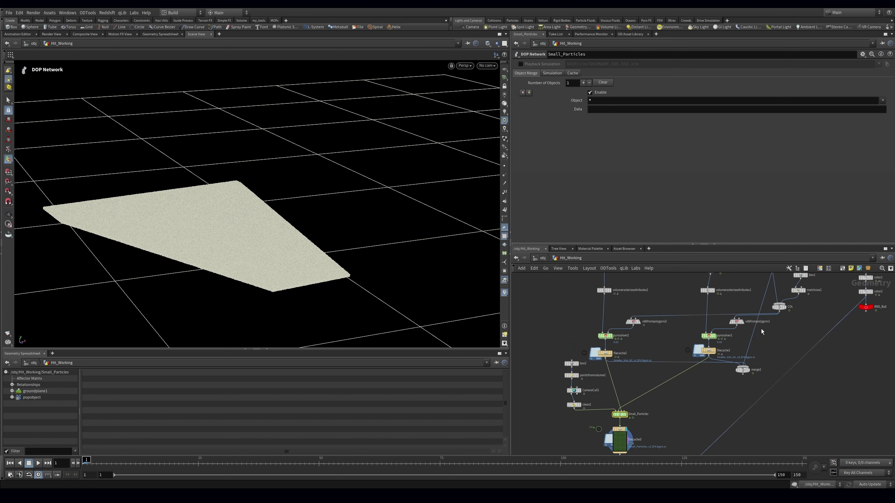
middle_drag(756, 287, 772, 293)
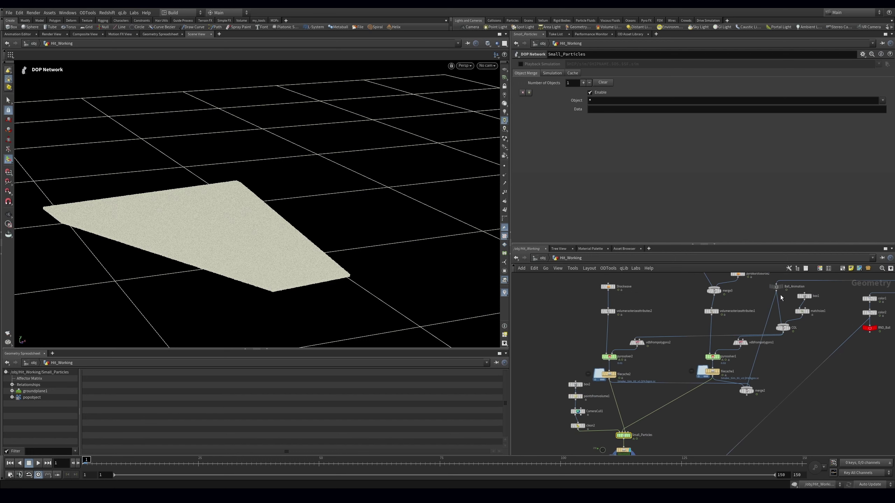
scroll(631, 435, up, 6)
Inside Small_Particles, add a Static Object and merge it with groundplane1 ahead of merge2
double_click(640, 381)
key(Tab)
text(null)
key(Return)
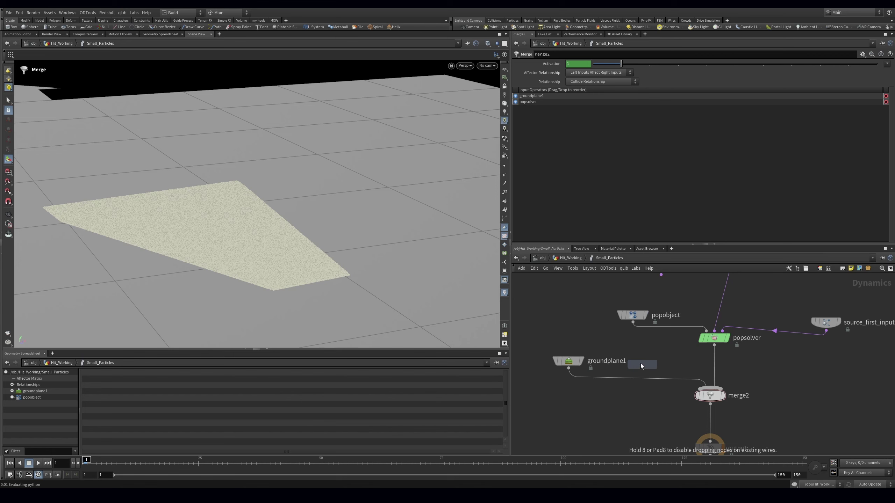
click(640, 364)
drag(668, 347, 567, 371)
alt+drag(568, 368, 571, 378)
click(572, 387)
key(Escape)
drag(650, 379, 534, 340)
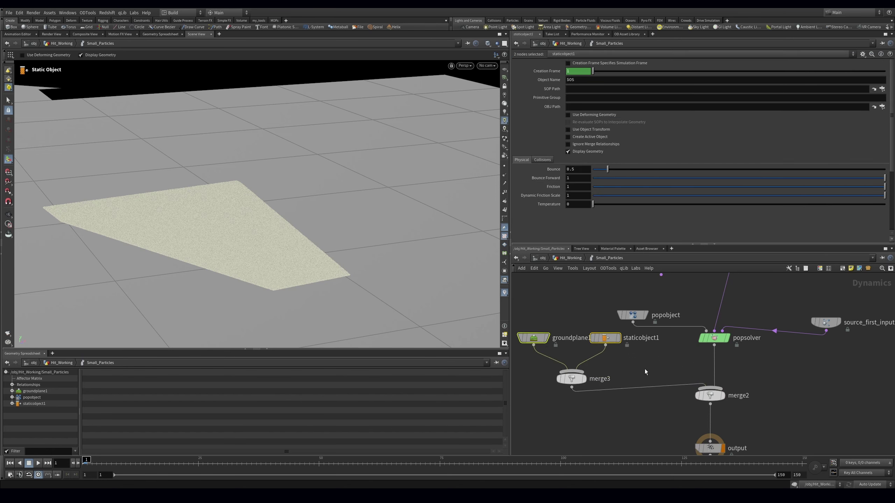
Set staticobject1's SOP Path to `opinputpath("..", 3)`
click(606, 338)
click(584, 90)
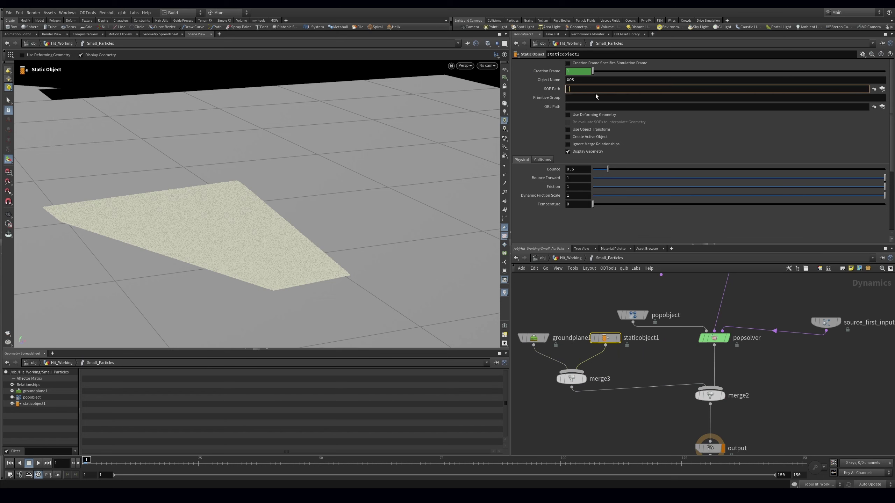
text(`onp)
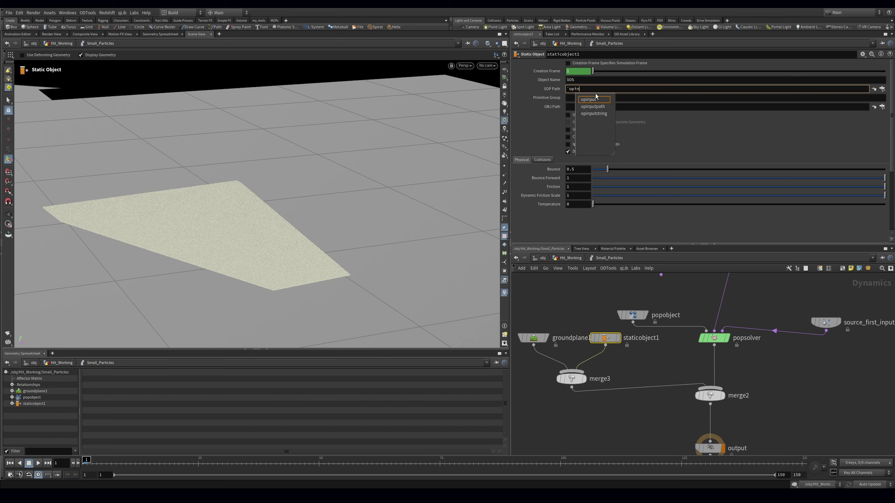
key(Return)
text("..)
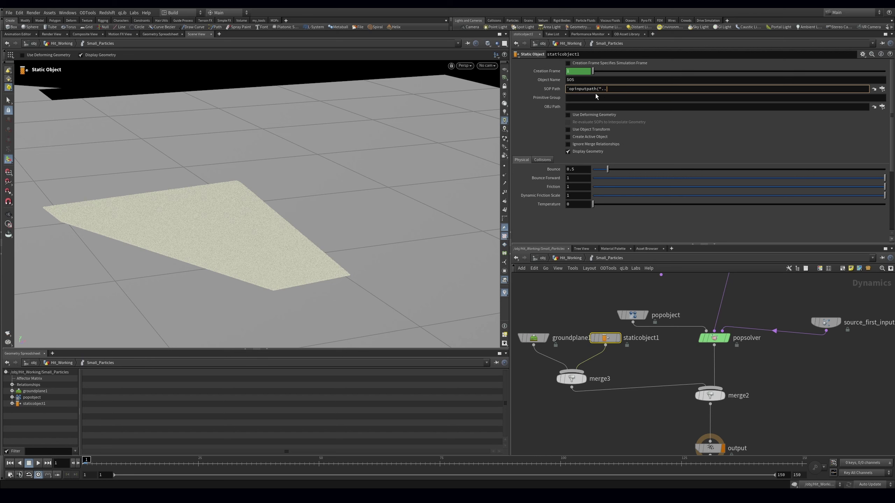
text(", )
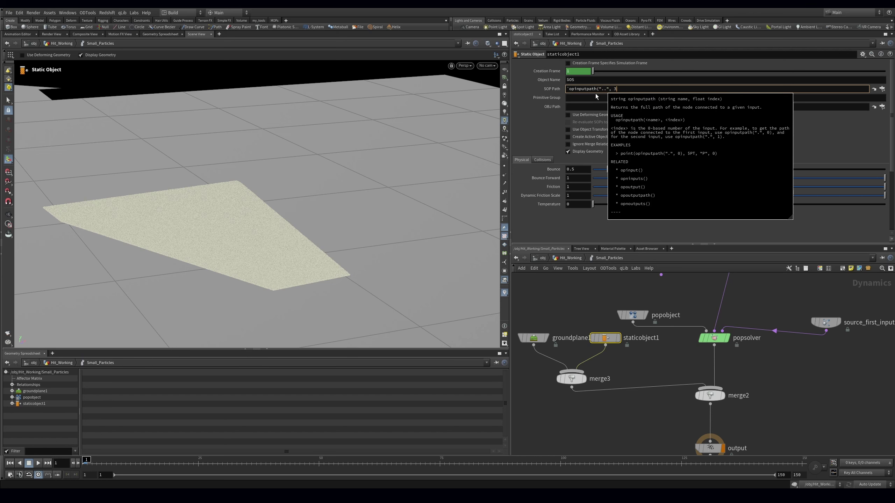
text(3)`)
key(Return)
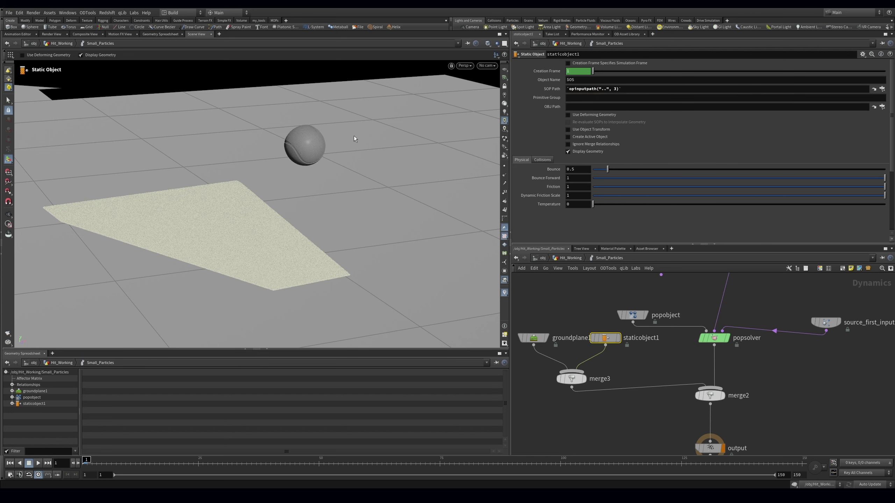
Enable Use Deforming Geometry on staticobject1, hide its display geometry and show its volume collision guide
click(590, 115)
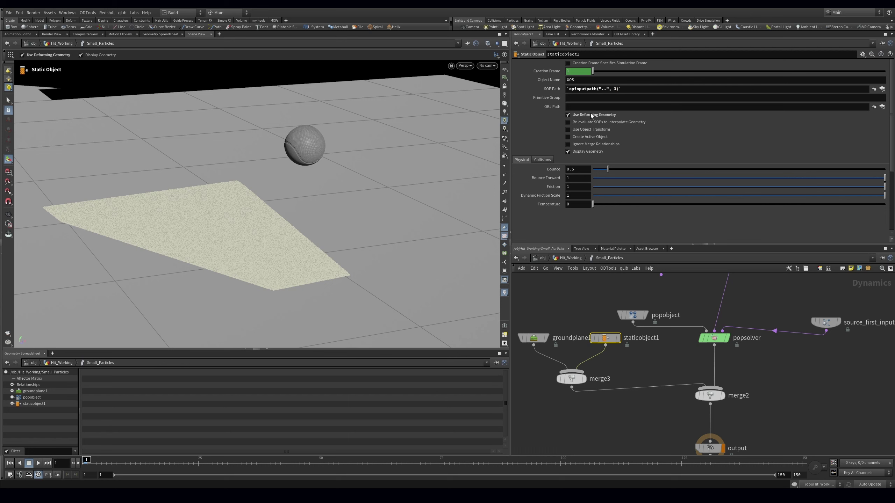
click(542, 161)
click(577, 152)
click(521, 198)
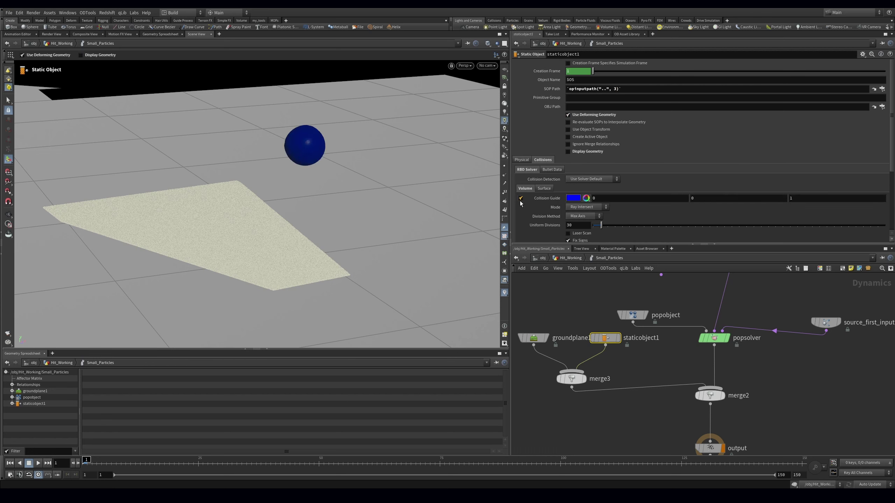
Set staticobject1's collision Division Method to By Size, try a Division Size of 0.05 and refine it to 0.03
click(580, 216)
click(579, 263)
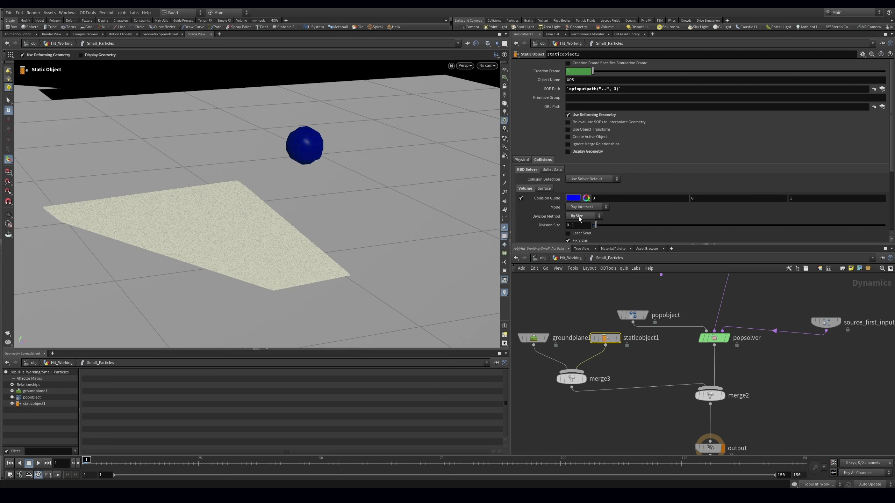
text(5)
key(Return)
alt+drag(313, 144, 373, 106)
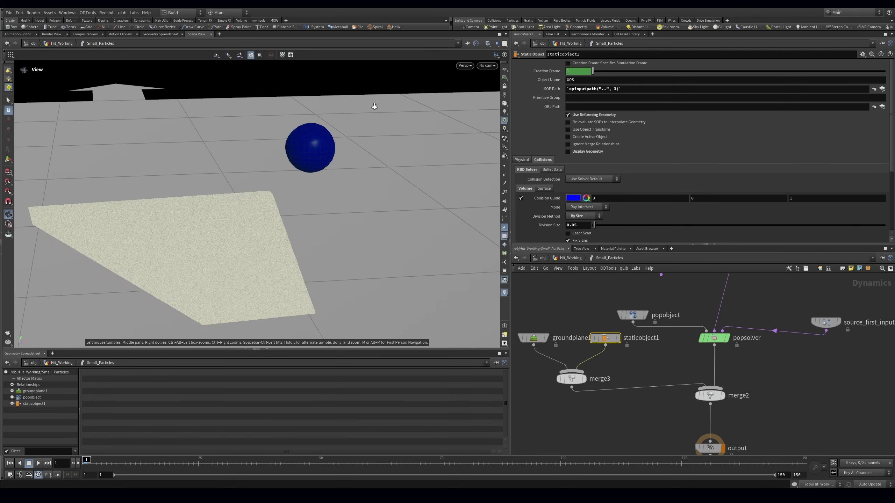
alt+right_drag(373, 106, 488, 148)
alt+drag(487, 148, 486, 124)
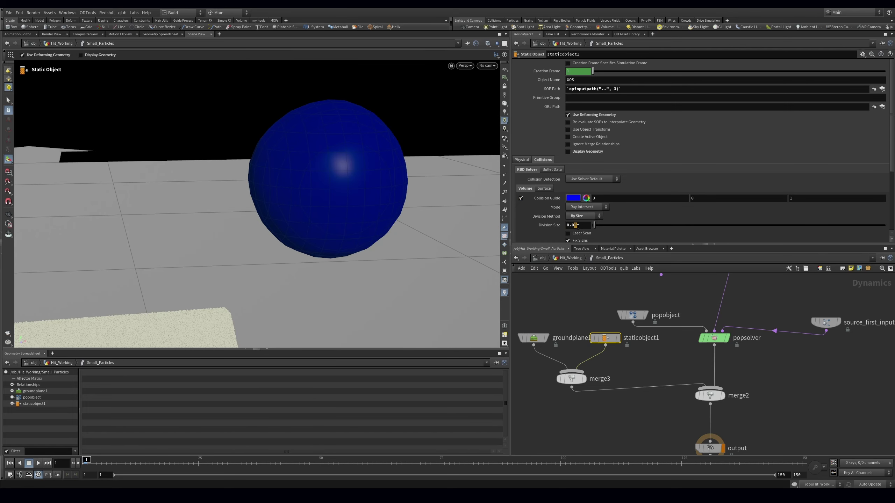
key(Return)
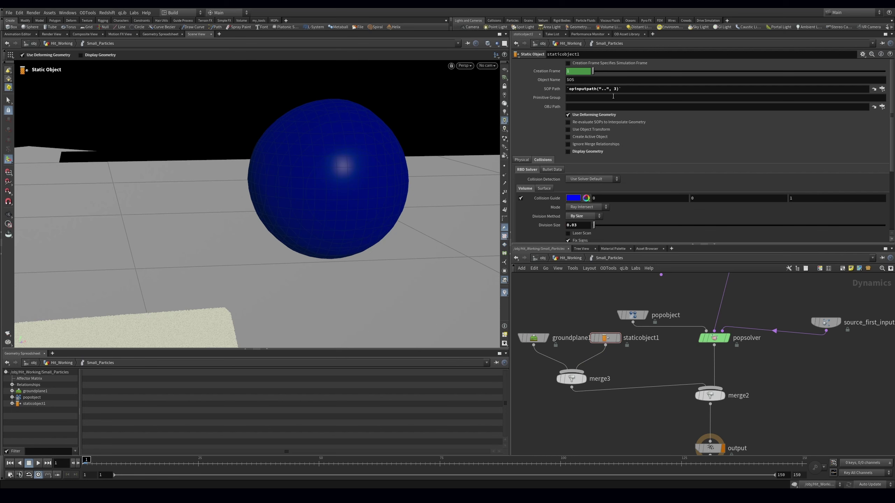
Turn off the collision guide, restore staticobject1's display geometry and save the scene
click(521, 198)
click(568, 151)
key(ctrl+s)
Back in Hit_Working, restrict Small_Particles' object merge to popo* and display filecache3
click(571, 258)
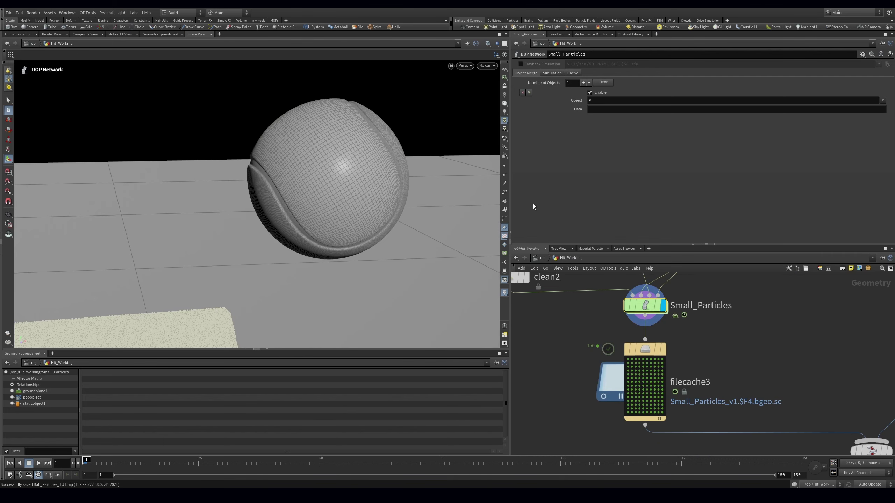
click(591, 101)
text(po)
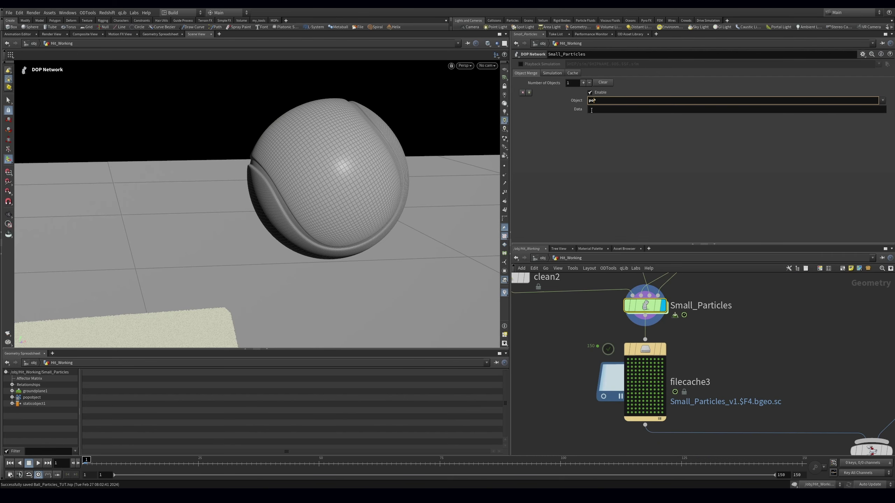
text(po)
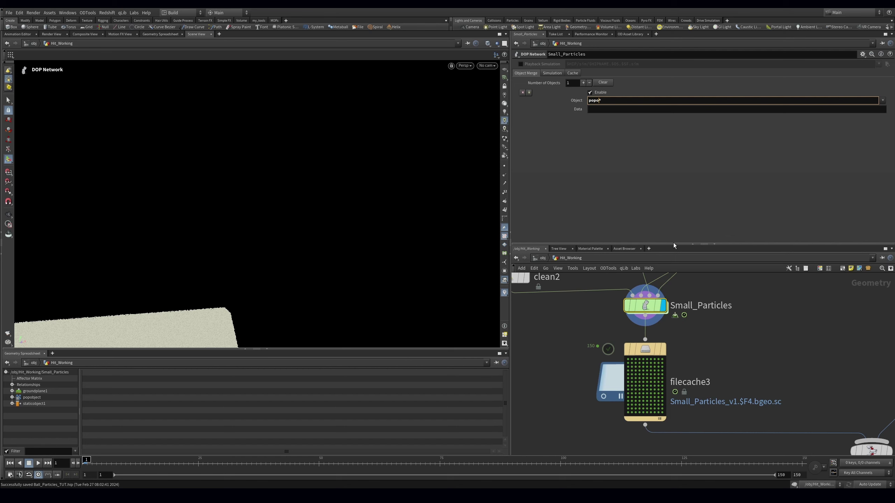
click(645, 373)
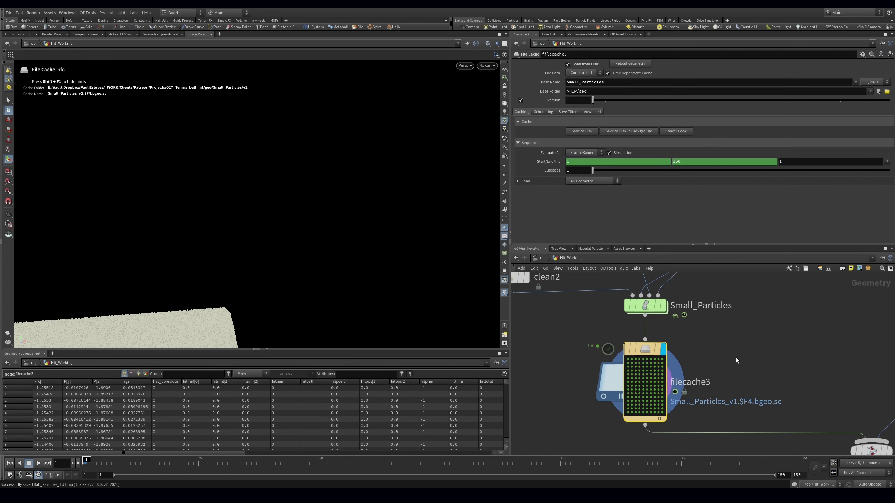
Inside Small_Particles, set the popsolver's Min Substeps to 2 and Max Substeps to 4
scroll(744, 356, down, 3)
double_click(656, 302)
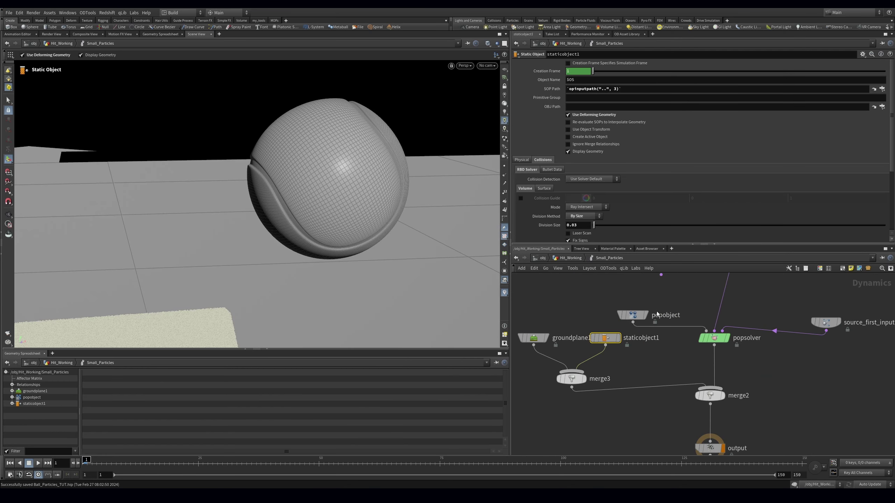
middle_drag(633, 343, 600, 441)
click(680, 436)
middle_drag(659, 401, 659, 348)
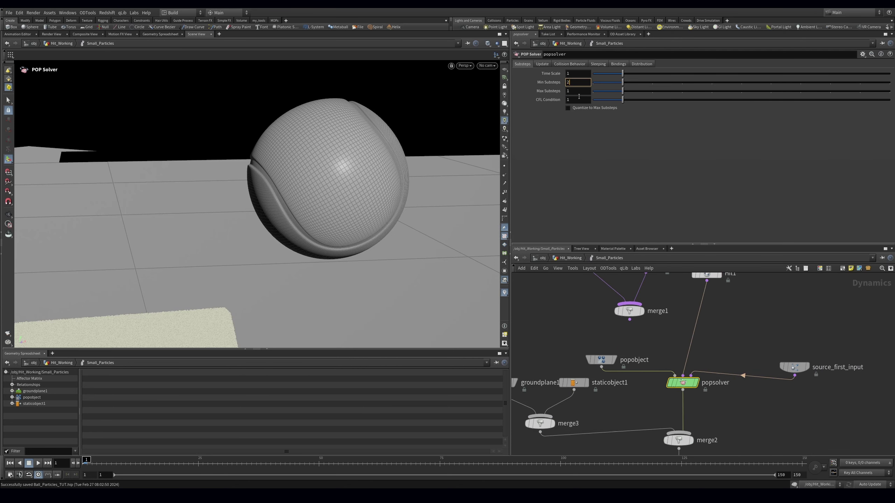
text(4)
click(539, 305)
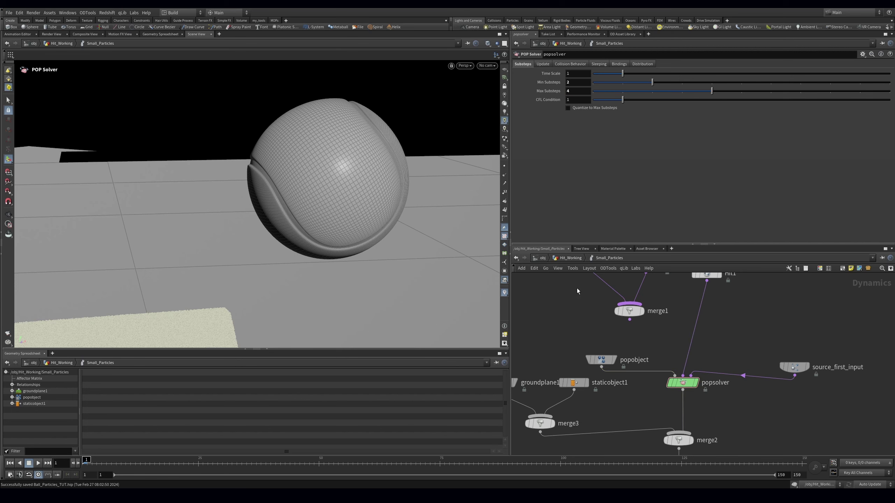
Return to Hit_Working and save filecache3's particle simulation to disk in the background
click(573, 260)
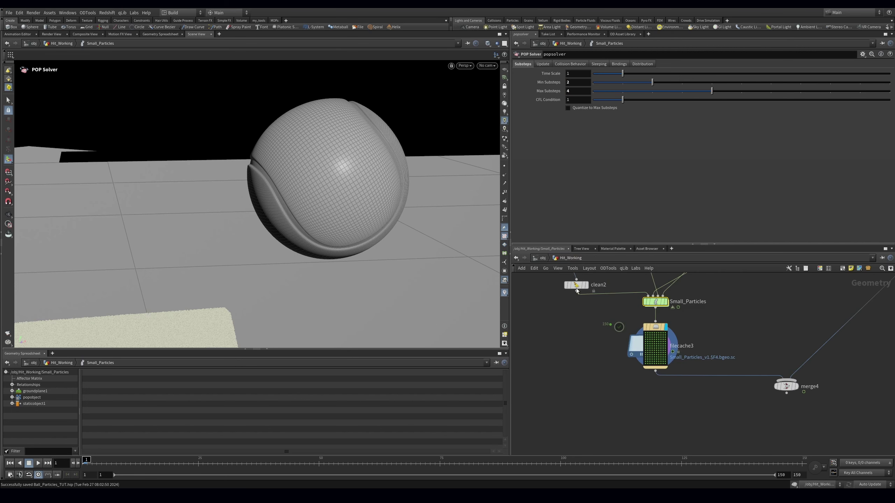
click(655, 343)
mouse_move(691, 317)
middle_down()
mouse_move(692, 357)
mouse_move(694, 313)
middle_up()
click(632, 131)
Scrub the cached small particles up to frame 48 and inspect the splash from above and from the side
alt+middle_drag(291, 232, 401, 102)
alt+right_drag(402, 102, 272, 230)
alt+drag(272, 230, 271, 271)
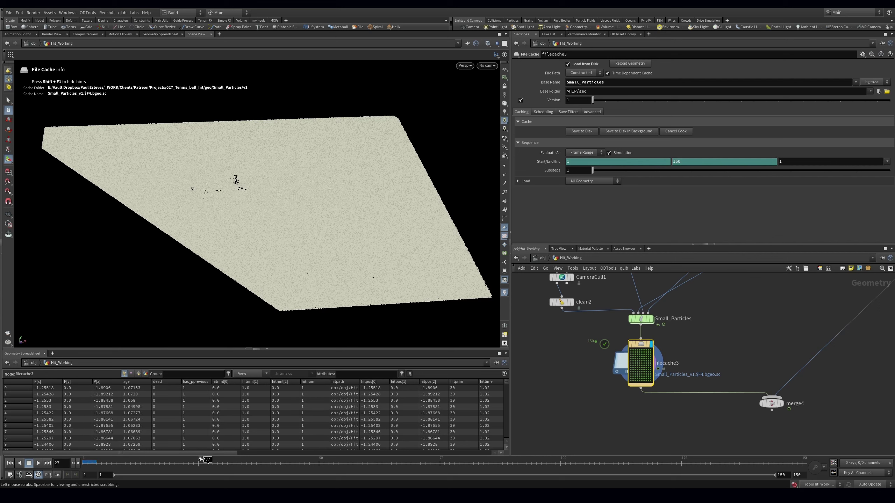
drag(237, 463, 310, 463)
scroll(409, 204, down, 2)
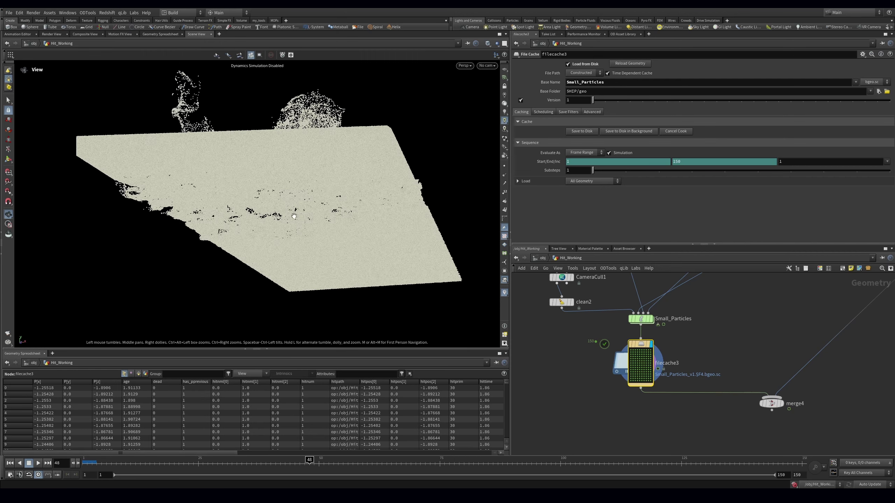
alt+drag(409, 205, 437, 93)
key(Return)
Look through the MAIN camera and scrub the cached particles to frame 66
click(487, 66)
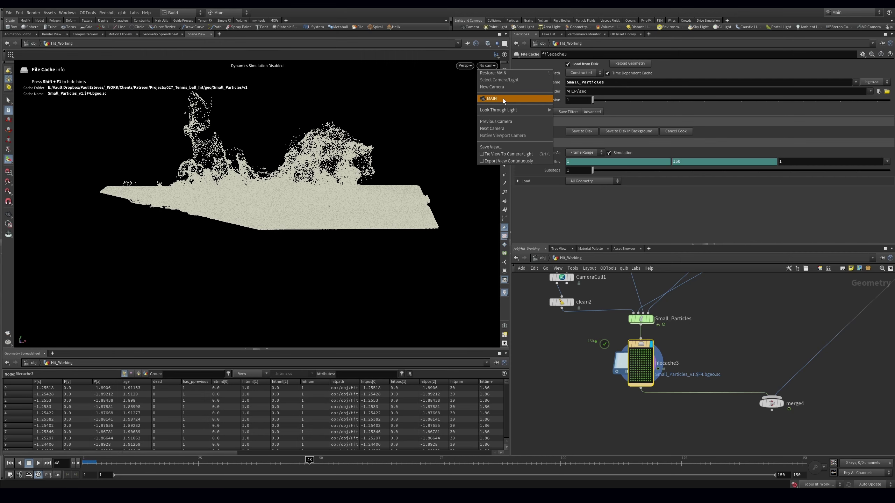
click(502, 98)
drag(195, 461, 352, 462)
Add a Retime node to the ball branch between color2 and RND_Ball
middle_drag(767, 400, 733, 329)
scroll(733, 334, down, 5)
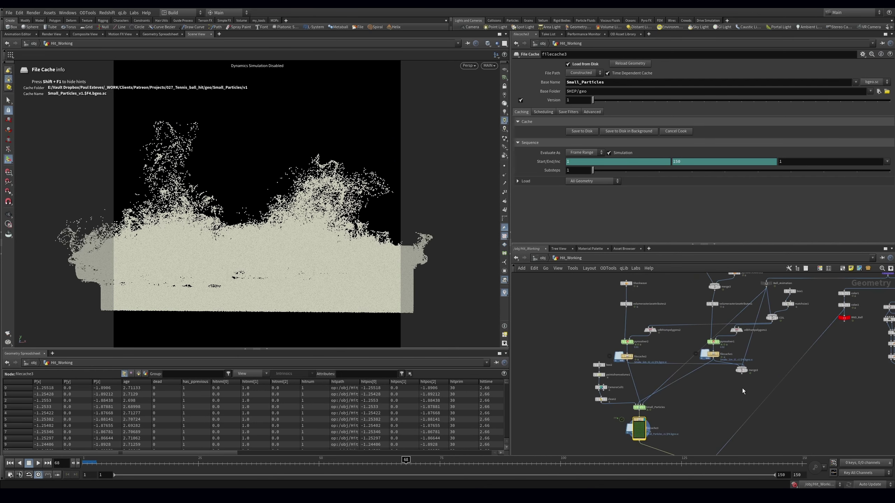
middle_drag(697, 388, 713, 359)
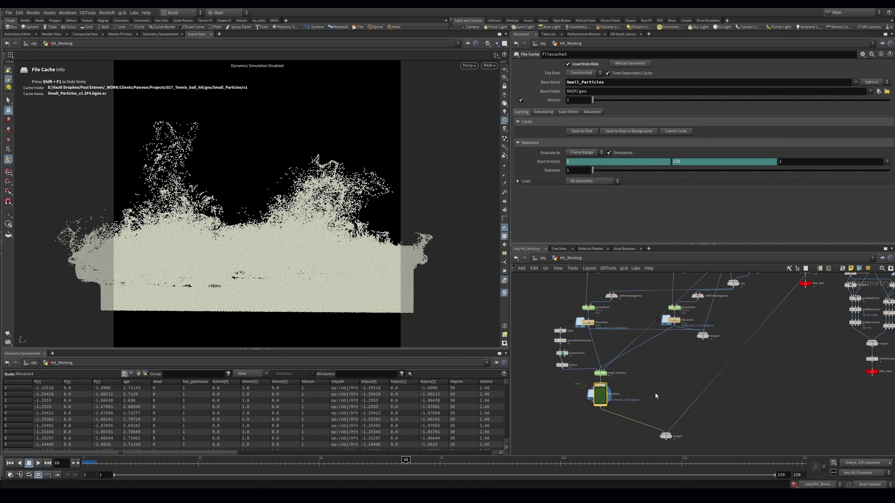
mouse_move(753, 414)
middle_down()
mouse_move(741, 430)
mouse_move(743, 411)
middle_up()
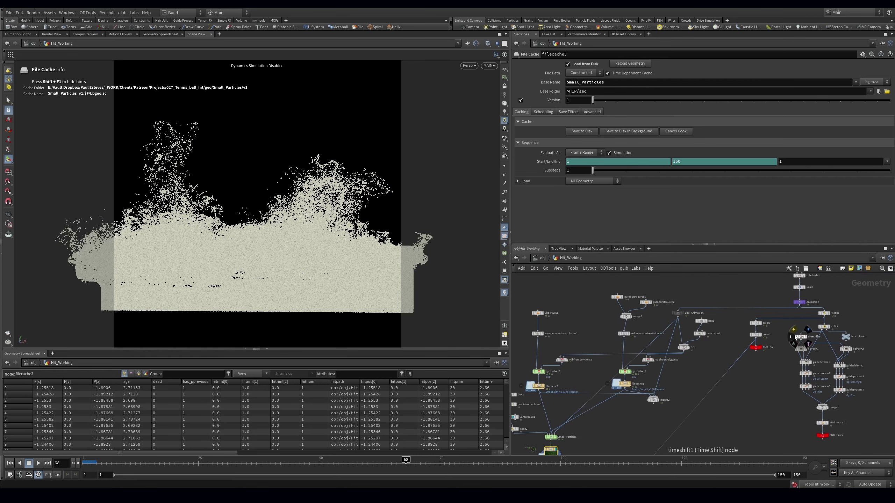
scroll(736, 360, up, 3)
key(Tab)
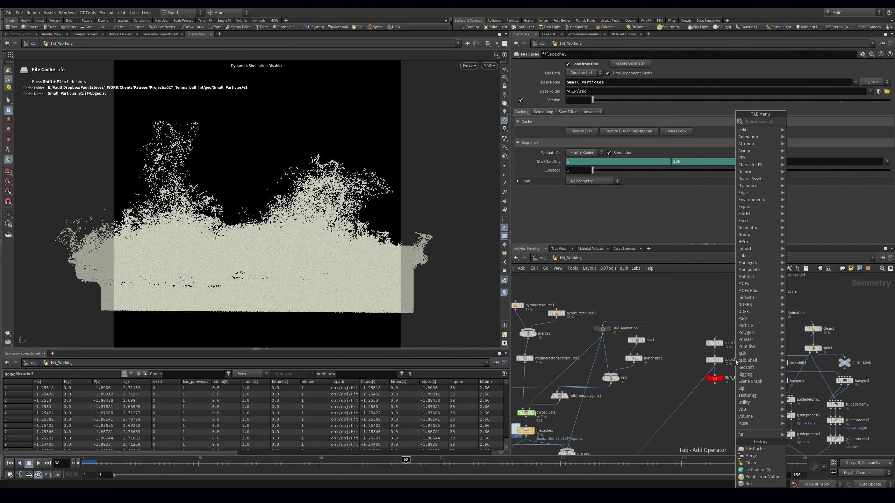
text(r)
key(Return)
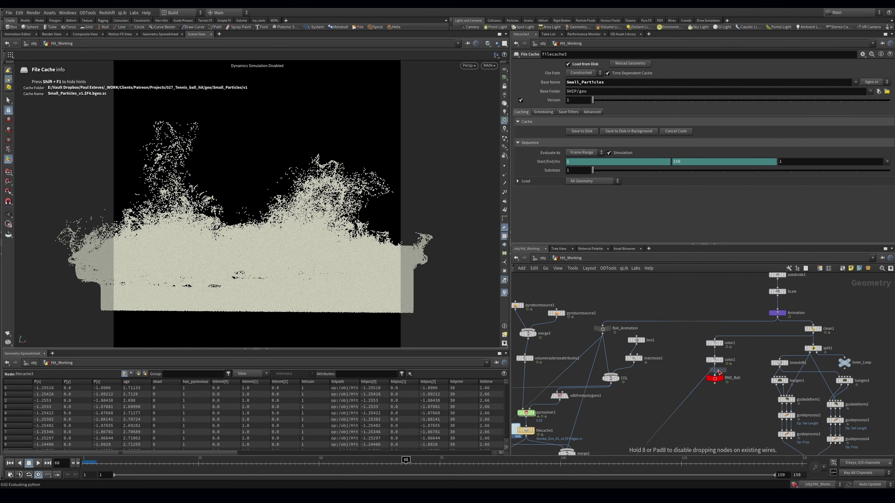
click(719, 380)
drag(714, 398, 725, 420)
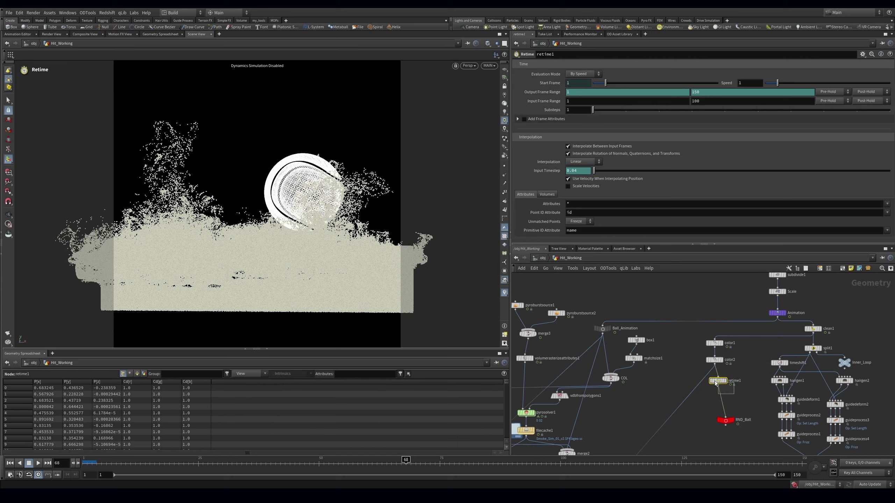
Colour retime1 purple and rewire it after clean1 so it feeds both color1 and split1
key(c)
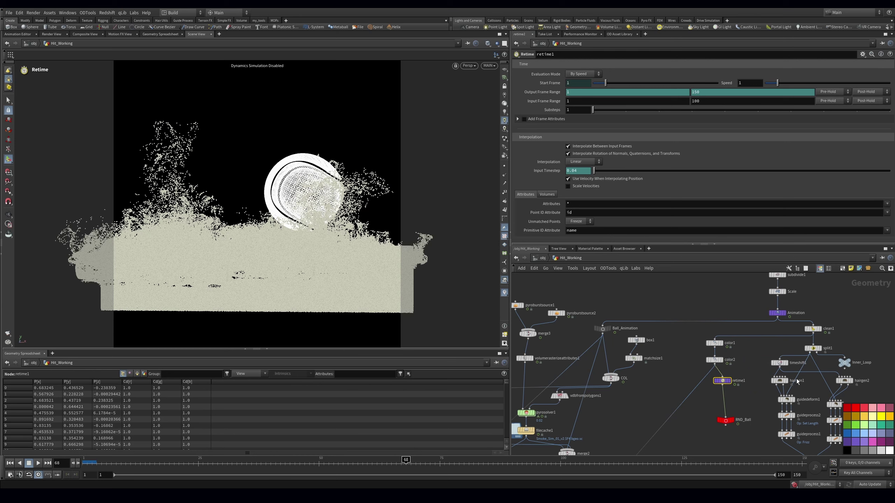
mouse_move(726, 382)
mouse_down()
mouse_move(789, 339)
mouse_move(792, 349)
mouse_move(786, 341)
mouse_up()
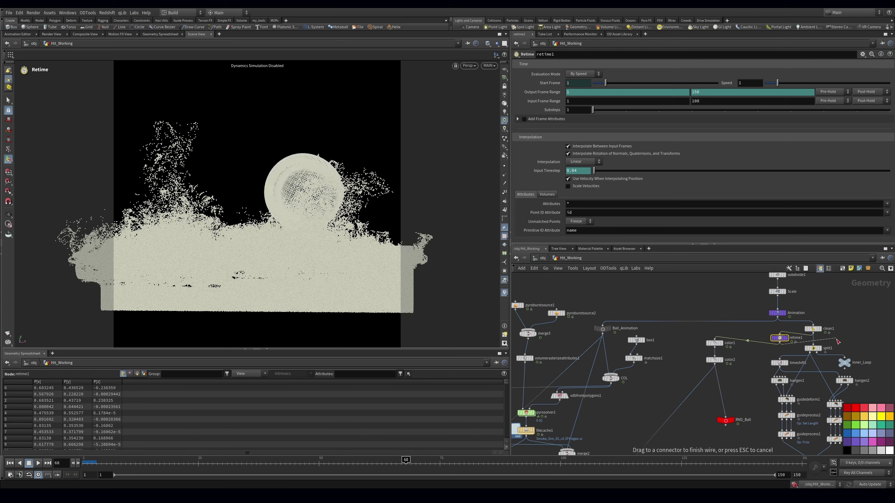
middle_drag(839, 338, 789, 247)
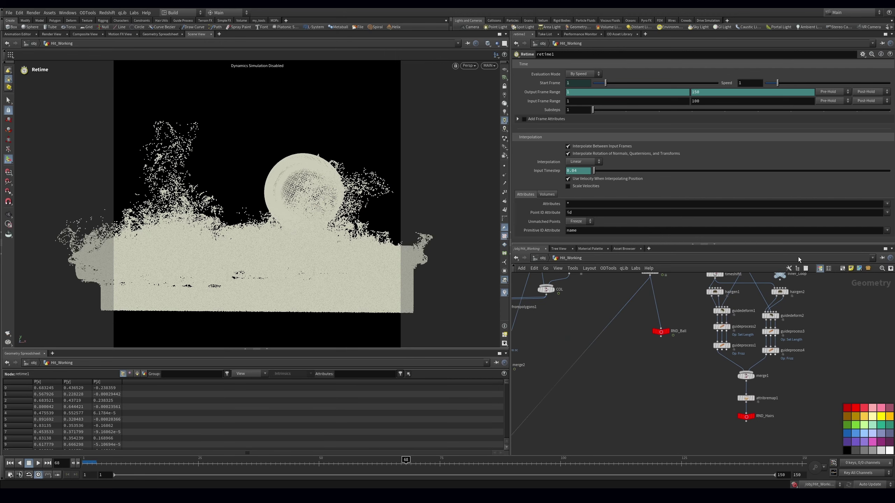
Shift the whole hair branch from split1 to RND_Hairs down and place retime1 directly beneath clean1
scroll(789, 246, down, 1)
drag(790, 245, 789, 200)
scroll(758, 310, down, 1)
drag(790, 377, 726, 259)
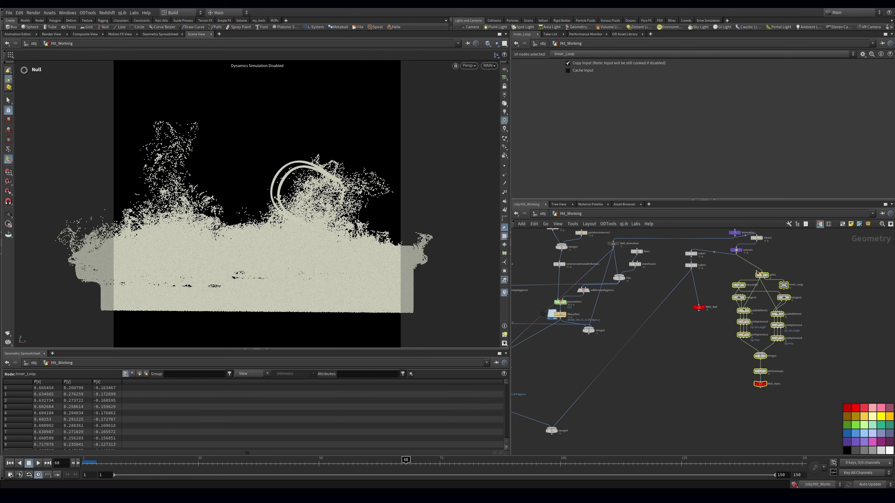
scroll(758, 247, up, 3)
click(714, 232)
click(754, 267)
drag(708, 283, 755, 287)
Line up color1, color2 and RND_Ball in one column and move them down below retime1
click(634, 405)
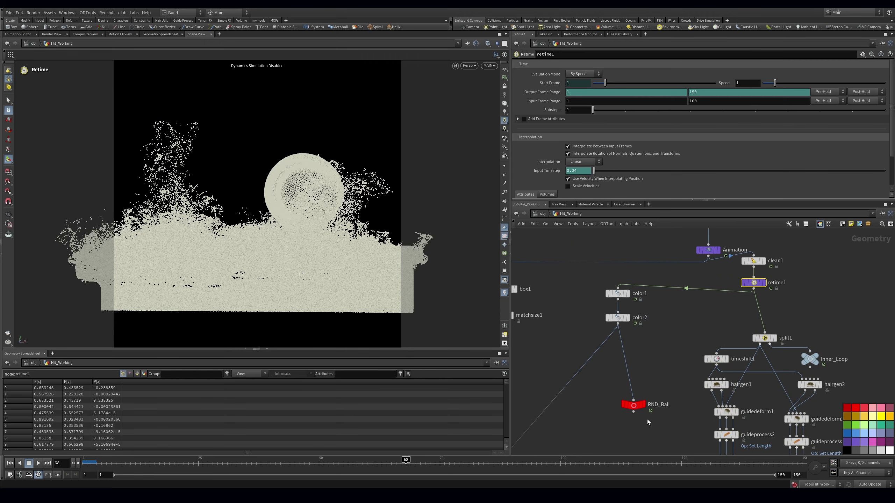
shift+click(618, 318)
shift+click(618, 294)
key(l)
drag(625, 295, 624, 354)
Display retime1, set its Speed to 1.8 and keyframe that speed at frame 17
click(750, 286)
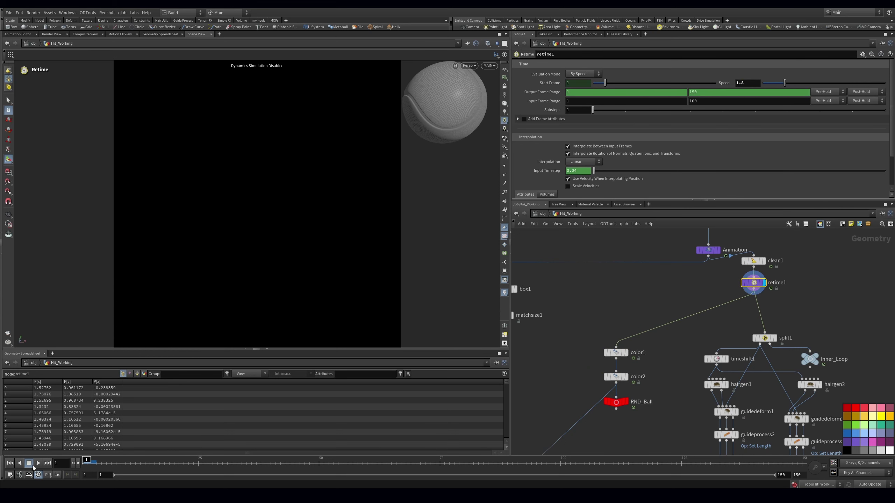
click(158, 465)
drag(168, 466, 149, 466)
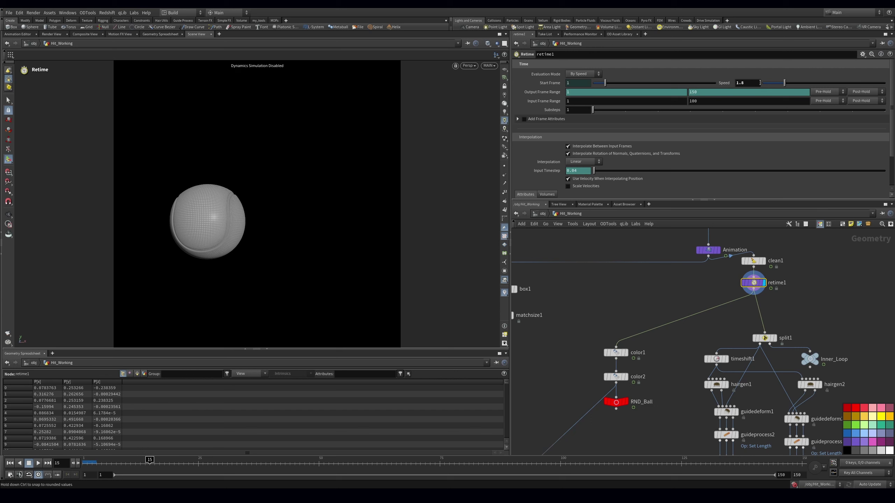
click(152, 460)
drag(153, 460, 160, 461)
alt+click(754, 86)
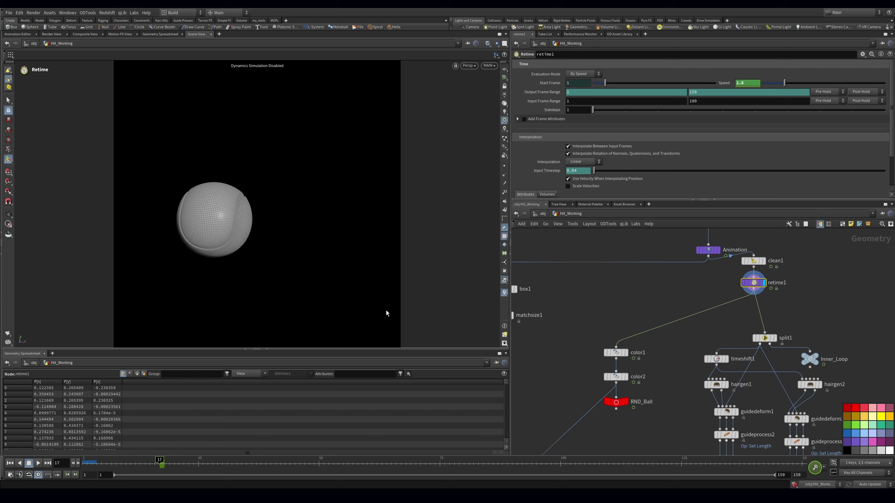
Keyframe retime1's Speed at 0.1 on frame 21 and again on frame 100
click(178, 460)
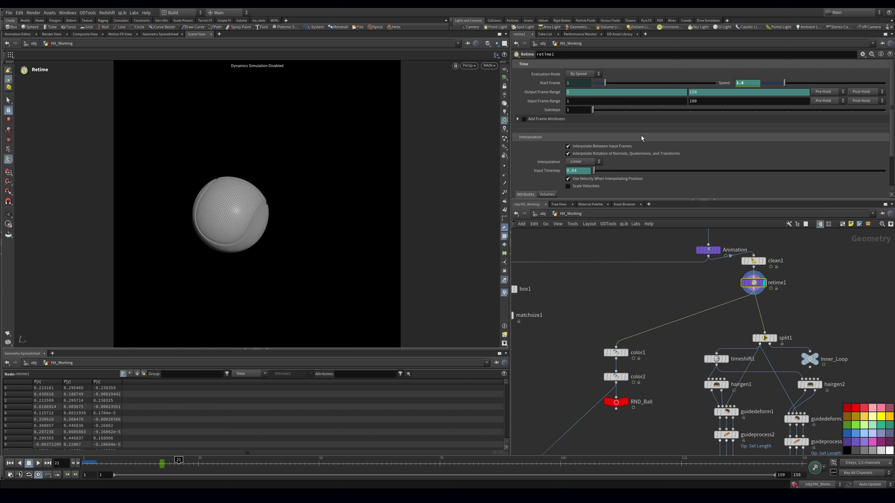
text(0.1)
key(Return)
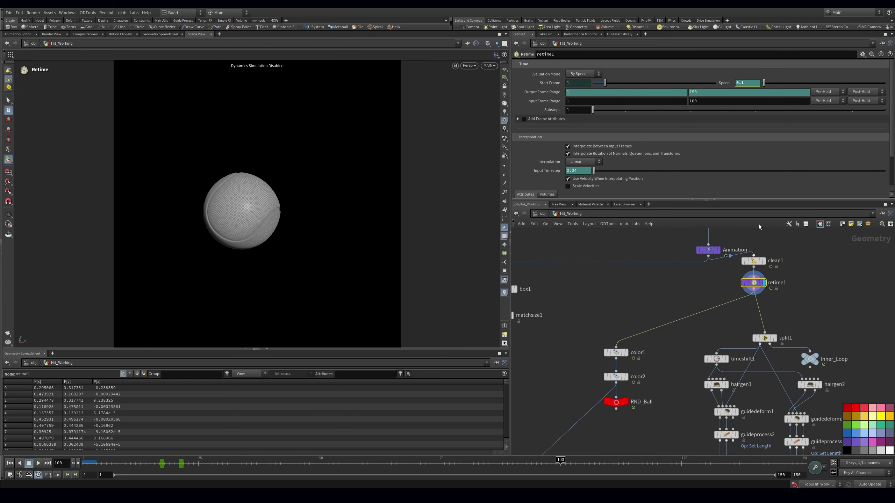
drag(563, 470, 596, 470)
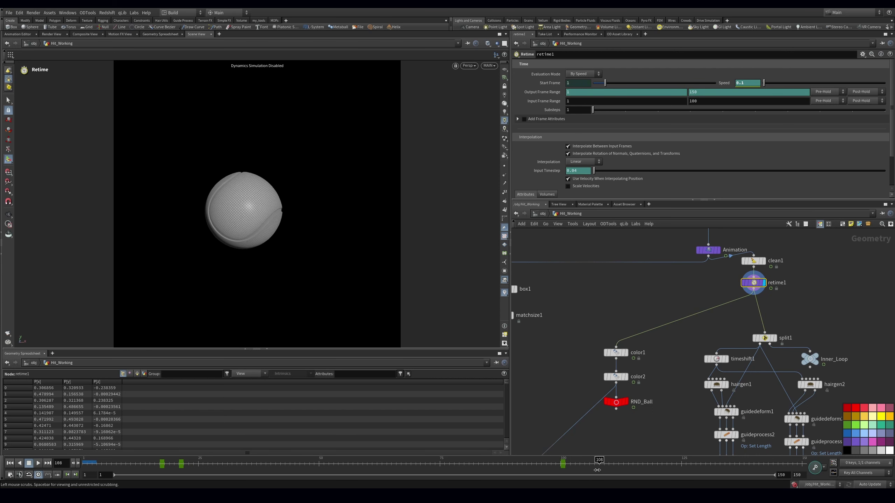
Keyframe retime1's Speed at 1 on frame 109 and play back the slow-motion exit
click(748, 83)
text(1)
key(Return)
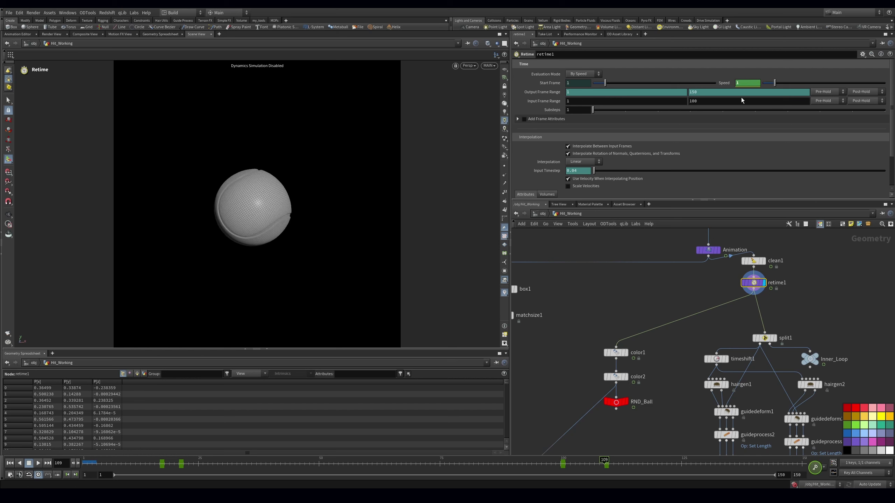
click(541, 470)
click(39, 464)
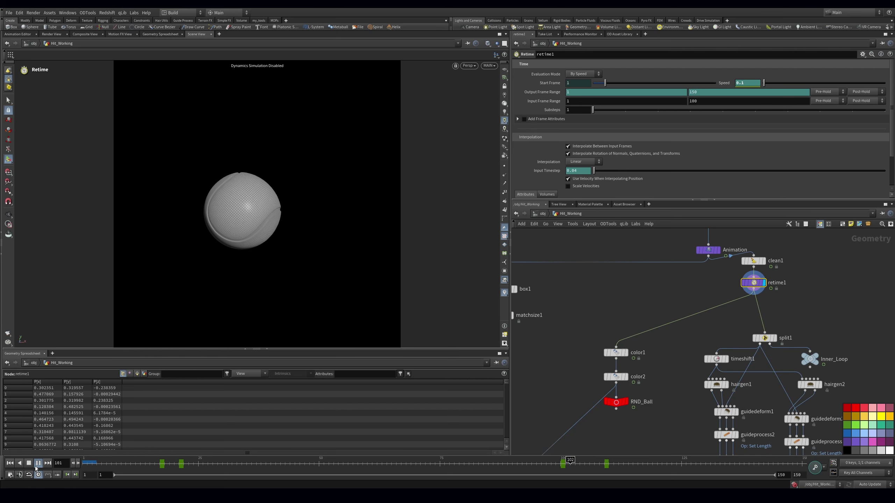
Raise the Speed keyframe on frame 109 to 2, play back the ball's motion and save the scene
click(607, 467)
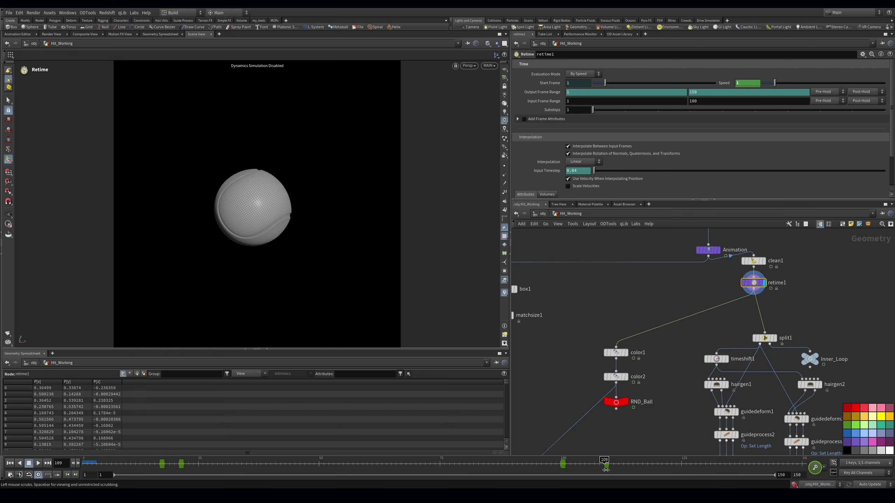
click(682, 305)
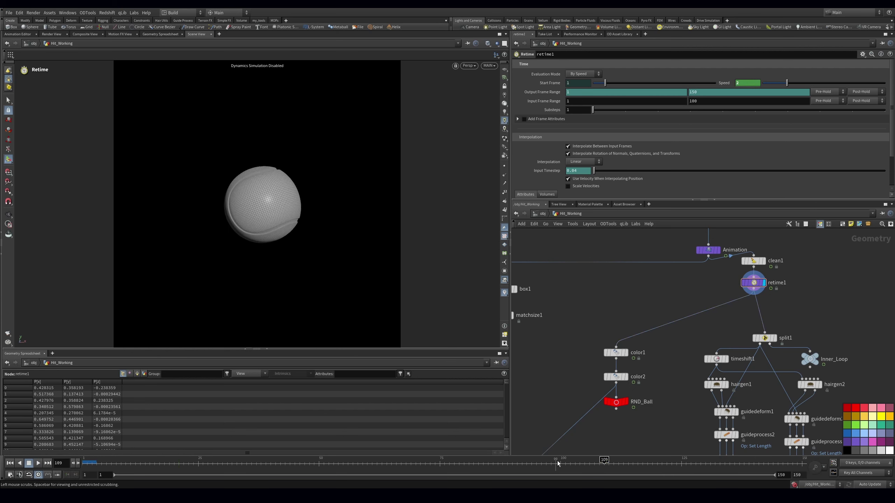
click(460, 468)
click(41, 464)
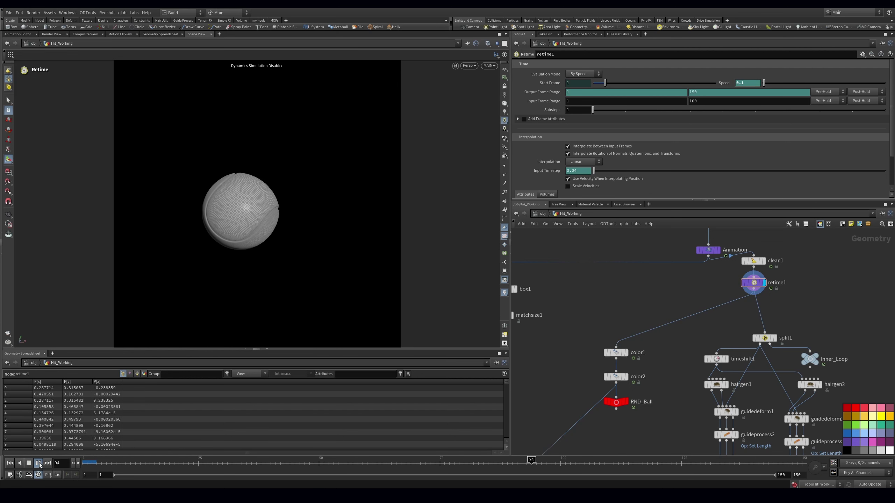
key(ctrl+s)
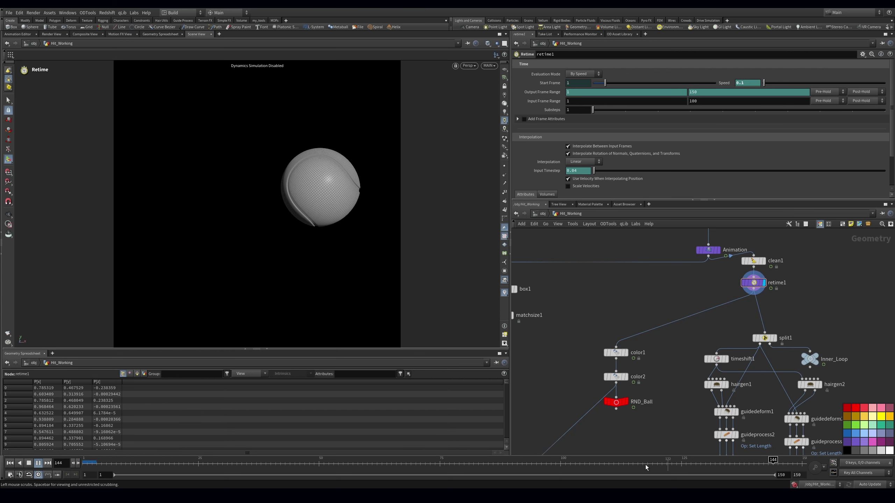
Make a reference copy of retime1 and bring it towards the small-particle branch
click(754, 283)
scroll(724, 293, down, 3)
mouse_move(737, 297)
ctrl+alt+shift+drag(738, 289, 605, 379)
middle_drag(626, 427, 733, 322)
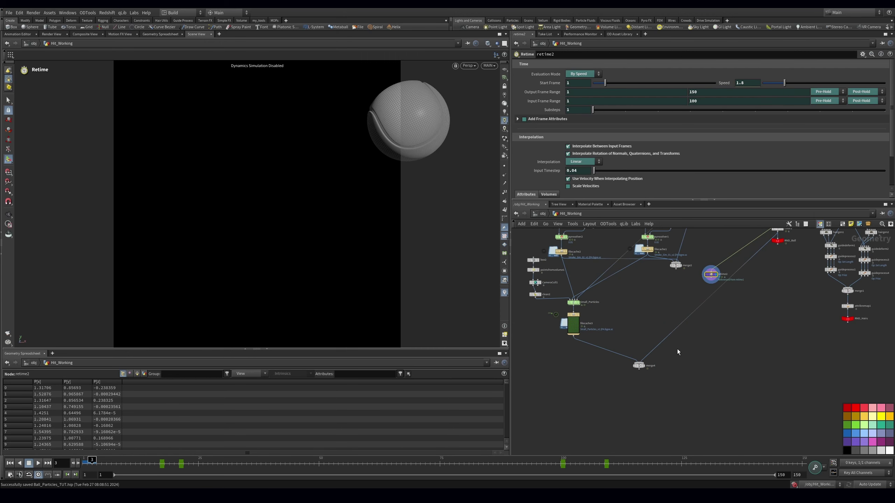
Insert retime2 between filecache3 and merge4, display it and play back the retimed particles
scroll(677, 350, up, 3)
middle_drag(767, 285, 755, 342)
drag(723, 280, 581, 387)
middle_drag(542, 402, 668, 394)
drag(710, 380, 629, 391)
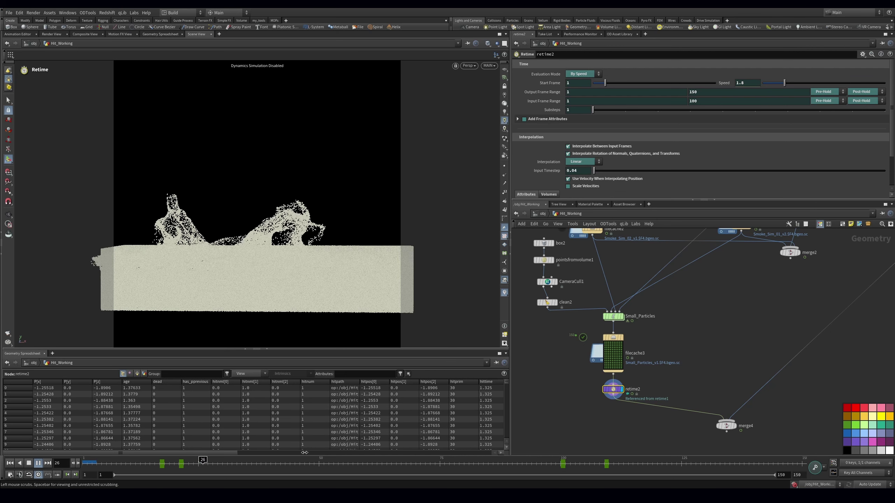
Display merge4 to show the retimed particles together with the ball and save the scene
scroll(697, 338, down, 2)
click(710, 373)
key(ctrl+s)
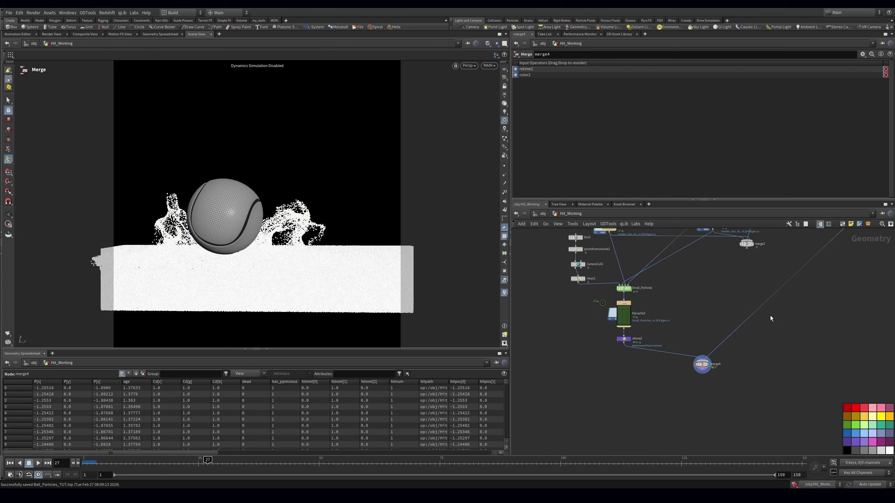
Render a flipbook of the merged ball and particles at a resolution of 1280 by 1280
click(8, 333)
right_click(8, 342)
click(39, 340)
click(66, 291)
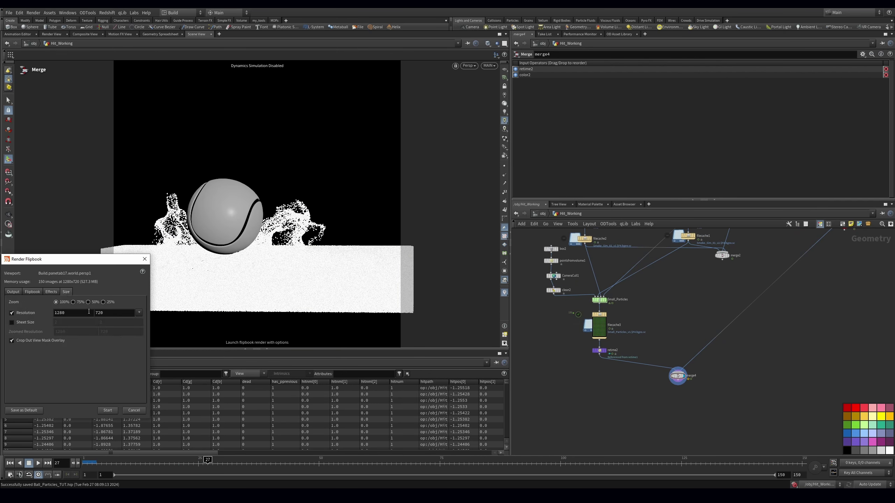
click(105, 313)
text(1280)
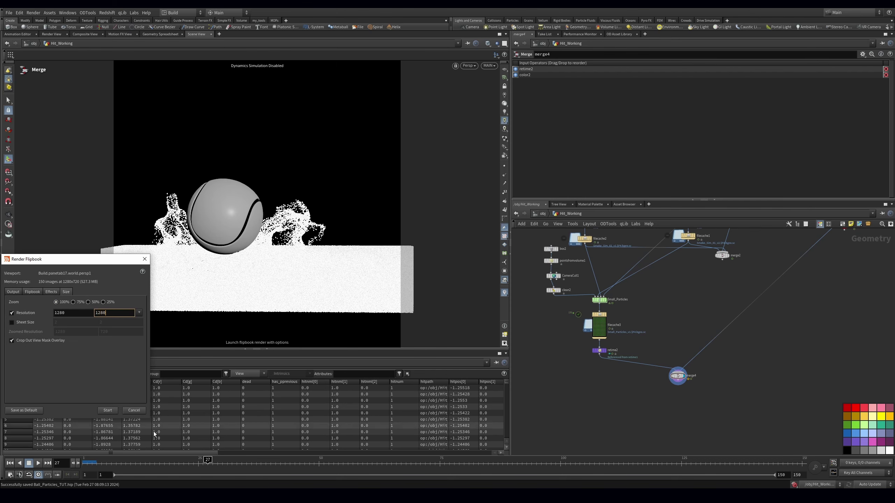
click(108, 410)
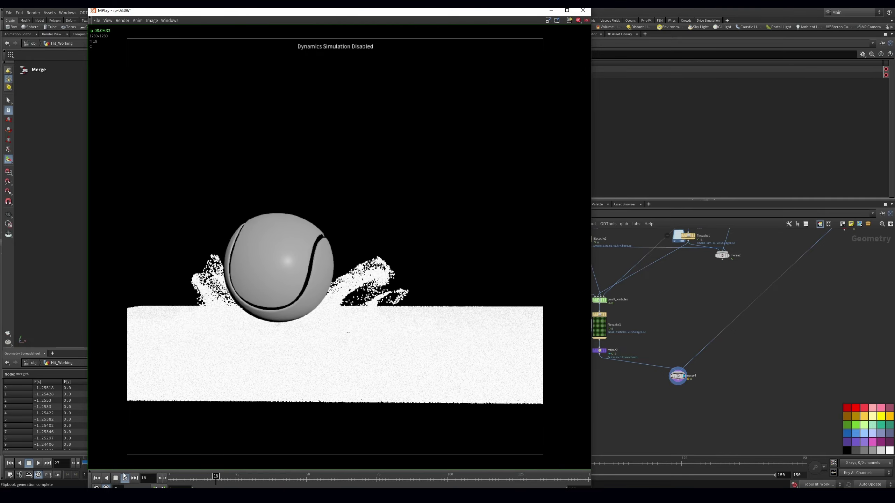
Play and scrub through the rendered flipbook to review the slow-motion impact
key(Up)
drag(335, 476, 271, 475)
click(593, 289)
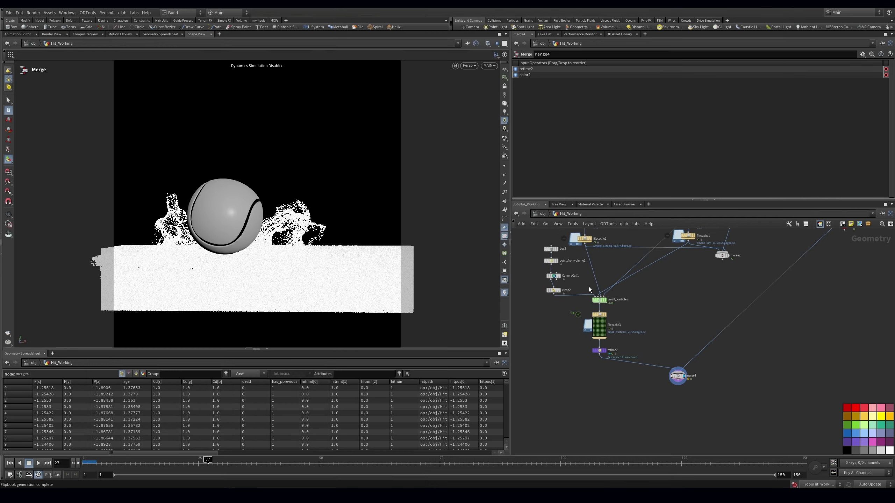
Duplicate box2, shift the copy beyond the particle slab's narrow end and resize it to about 2.8 × 0.025 × 2.95
middle_drag(589, 289, 627, 348)
middle_drag(523, 295, 597, 360)
scroll(597, 359, up, 1)
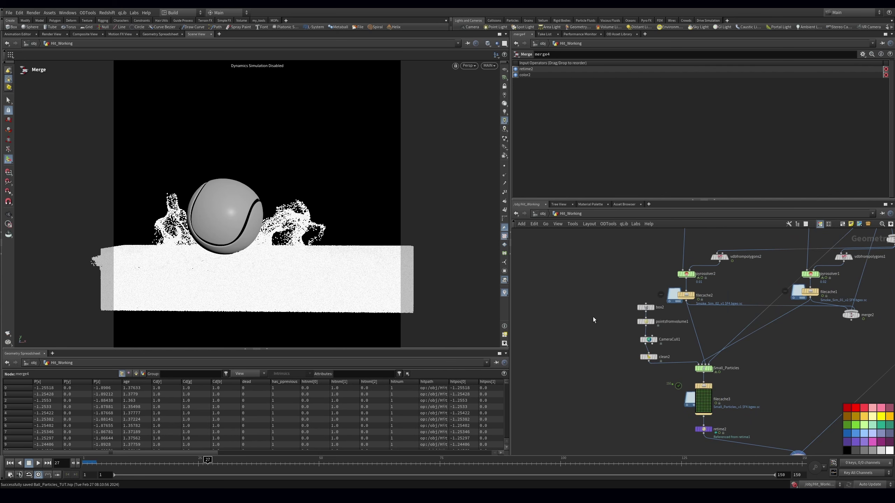
scroll(593, 318, up, 2)
drag(670, 315, 675, 307)
key(ctrl+c)
key(ctrl+v)
key(Escape)
drag(361, 226, 304, 268)
drag(551, 325, 577, 299)
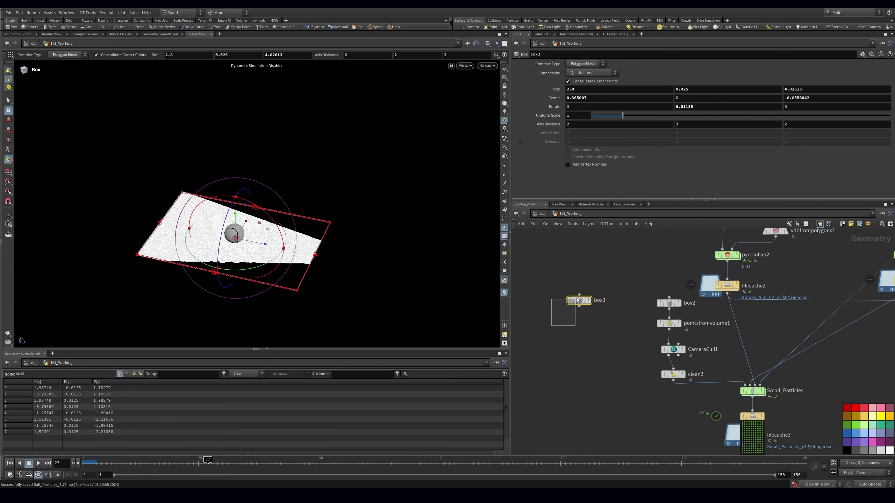
drag(315, 255, 374, 269)
drag(160, 222, 313, 254)
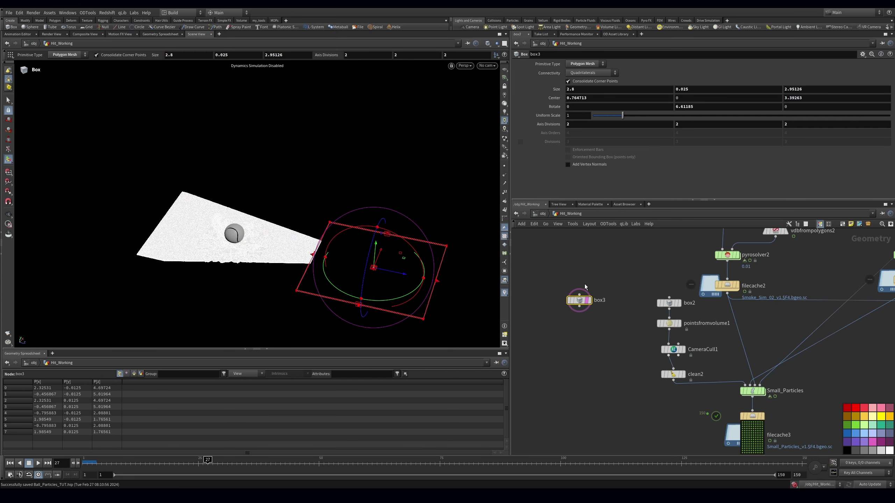
Give box3 its own chain with copies of pointsfromvolume1, CameraCull1 and clean2 wired below it
drag(584, 308, 581, 340)
click(585, 326)
click(580, 347)
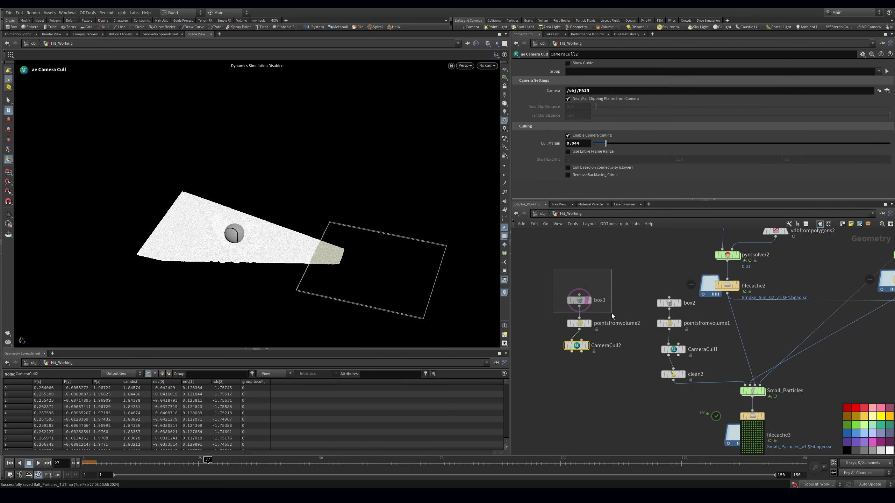
drag(611, 313, 611, 314)
click(568, 345)
alt+drag(676, 376, 574, 361)
mouse_move(603, 389)
mouse_down()
mouse_move(581, 287)
mouse_move(595, 401)
mouse_up()
click(608, 381)
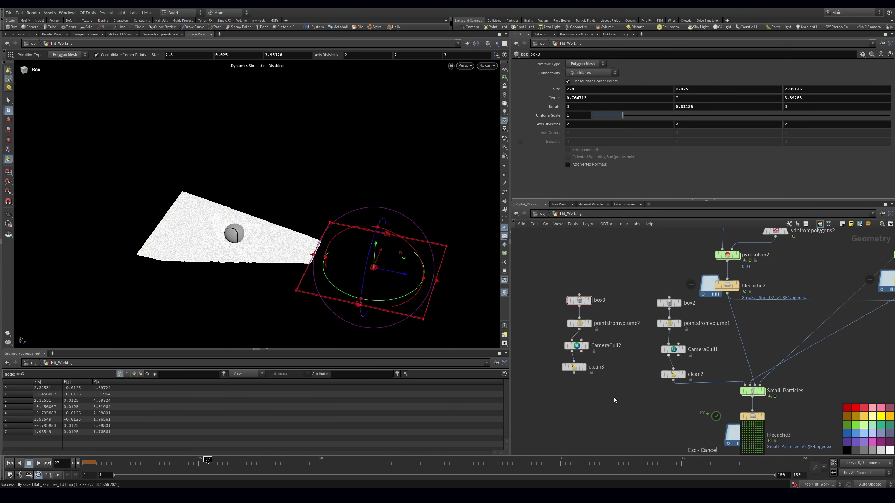
Duplicate the box3 chain, move its box to the slab's wide end and resize it to about 4.42 × 0.025 × 1.82
middle_drag(614, 397, 620, 394)
drag(564, 284, 599, 377)
key(ctrl+c)
key(ctrl+v)
click(582, 335)
drag(541, 283, 591, 311)
drag(406, 277, 132, 235)
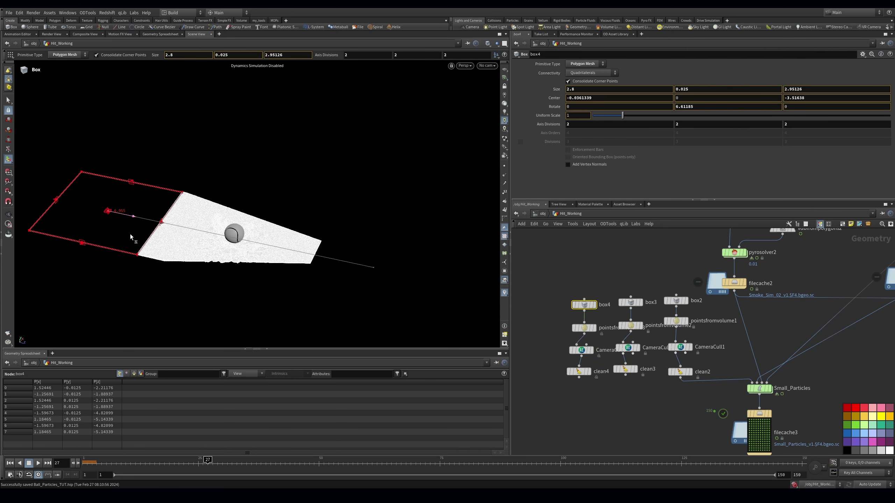
drag(136, 184, 139, 164)
drag(86, 243, 72, 262)
drag(61, 201, 95, 209)
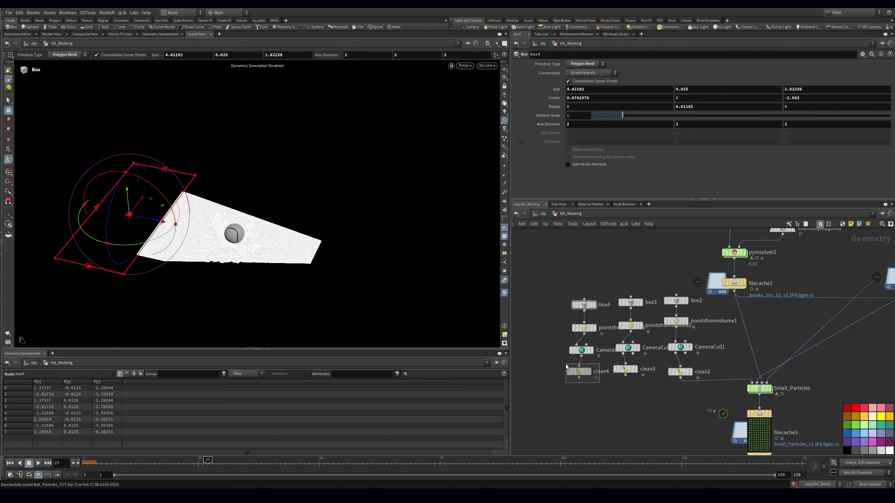
Merge clean4 and clean3 into one node, display the combined extension points and place the merge near retime2
click(578, 370)
shift+click(626, 369)
drag(579, 382, 609, 414)
click(609, 415)
middle_drag(654, 410, 627, 351)
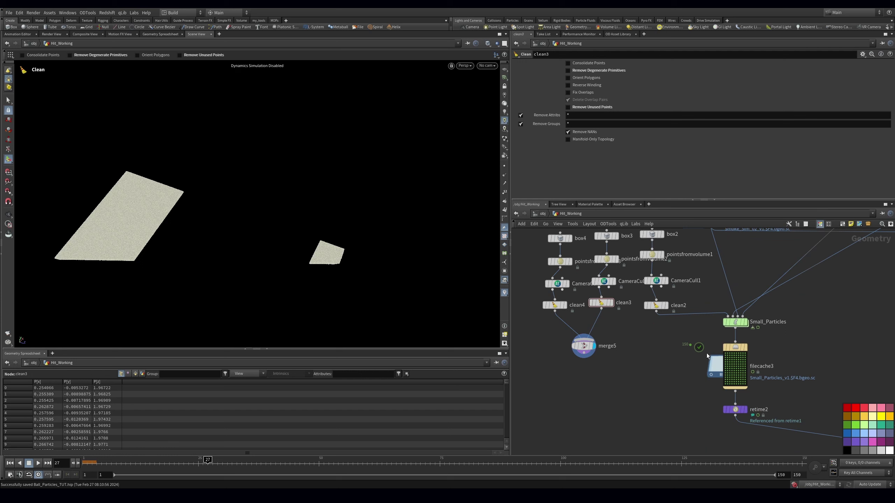
middle_drag(697, 435, 677, 367)
drag(564, 275, 616, 350)
Combine merge5 and retime2 in a new Merge node and display the extended particle slab
key(Tab)
click(712, 377)
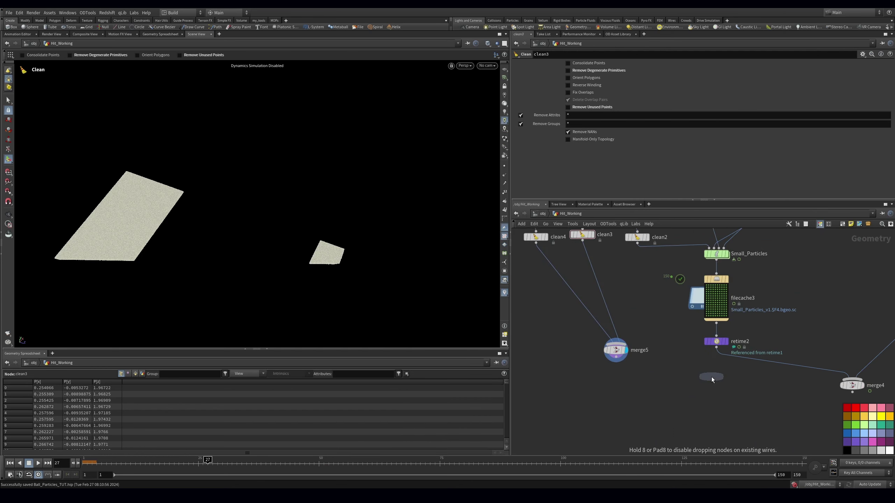
click(709, 378)
drag(616, 362, 700, 368)
key(Escape)
drag(317, 305, 356, 214)
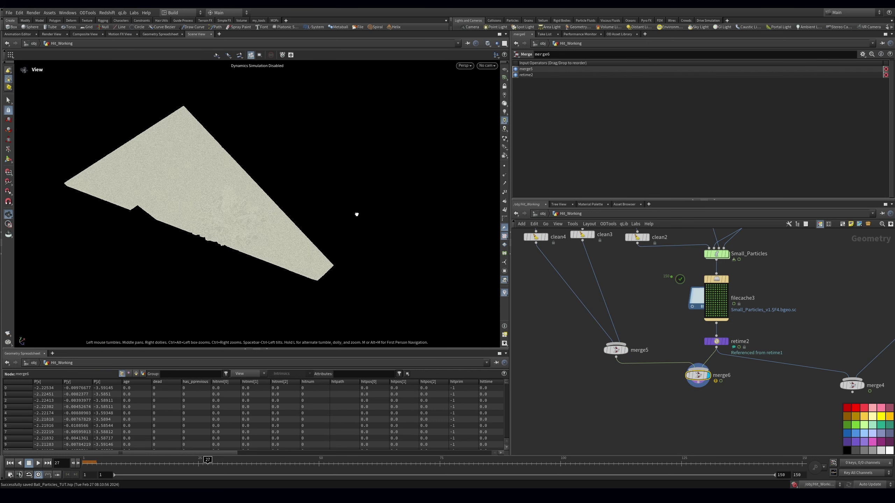
key(Return)
drag(700, 378, 683, 374)
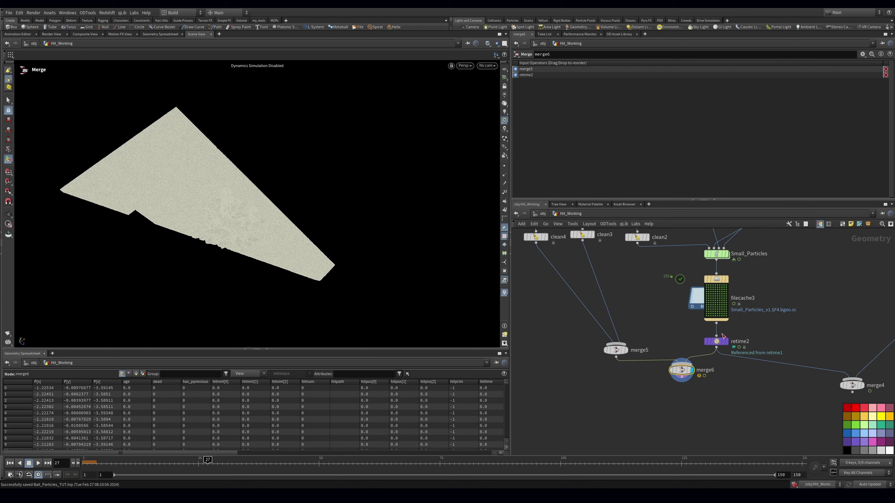
Rearrange the extension chains, merge5 and merge6 into a compact group beside and below retime2
scroll(723, 337, down, 2)
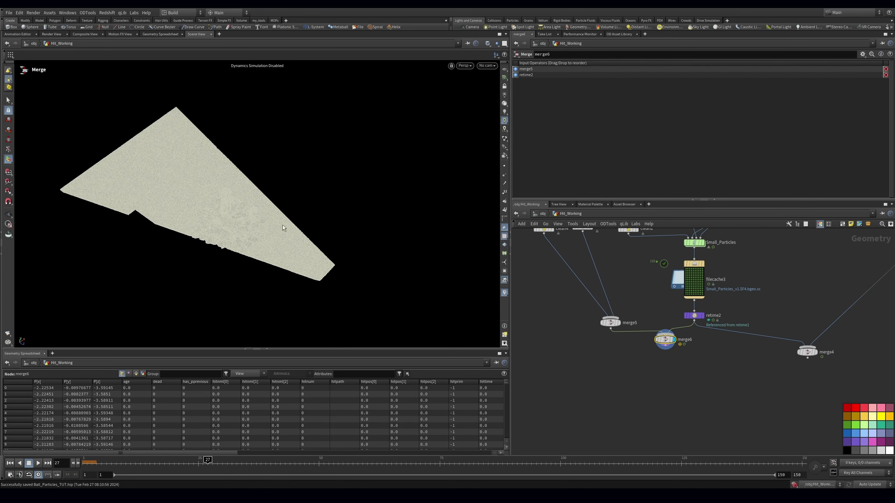
drag(664, 340, 649, 342)
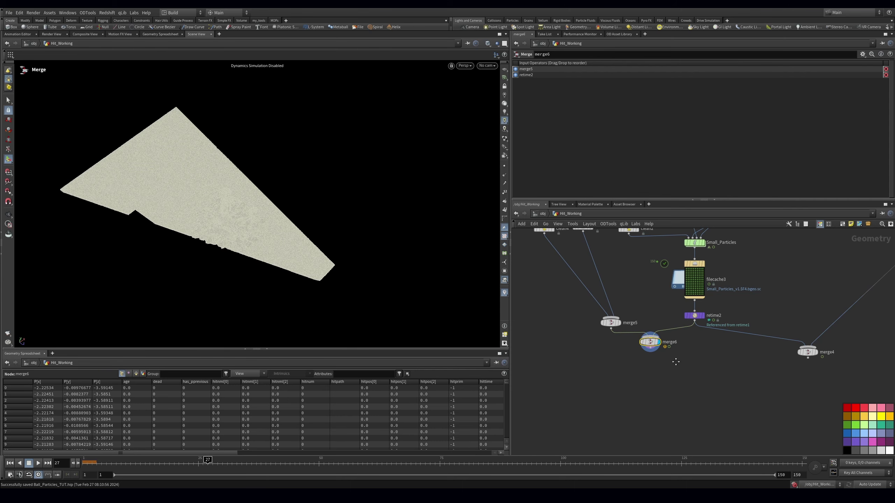
middle_drag(660, 300, 728, 390)
scroll(728, 390, down, 4)
drag(629, 320, 697, 368)
drag(681, 358, 699, 416)
drag(699, 416, 700, 417)
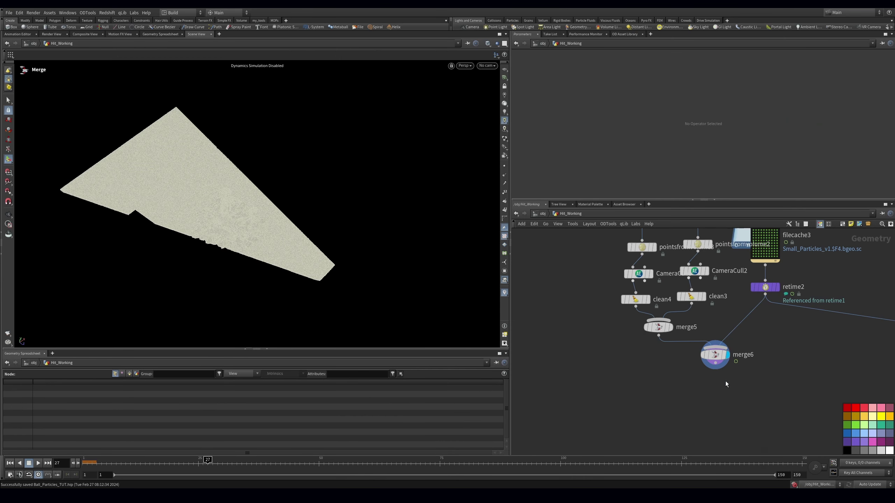
Add a Null below merge6, name it RND_Small_Particles and colour it red
key(n)
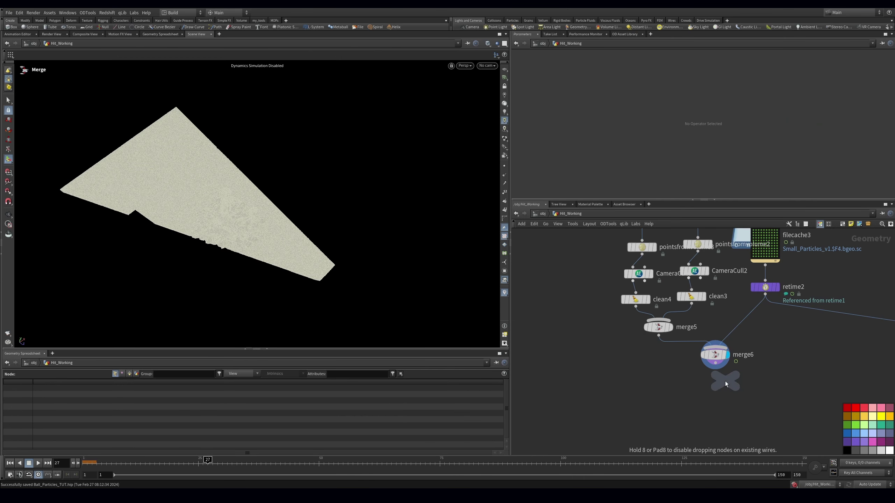
click(716, 395)
drag(716, 364, 716, 387)
double_click(732, 396)
text(RND_Sma)
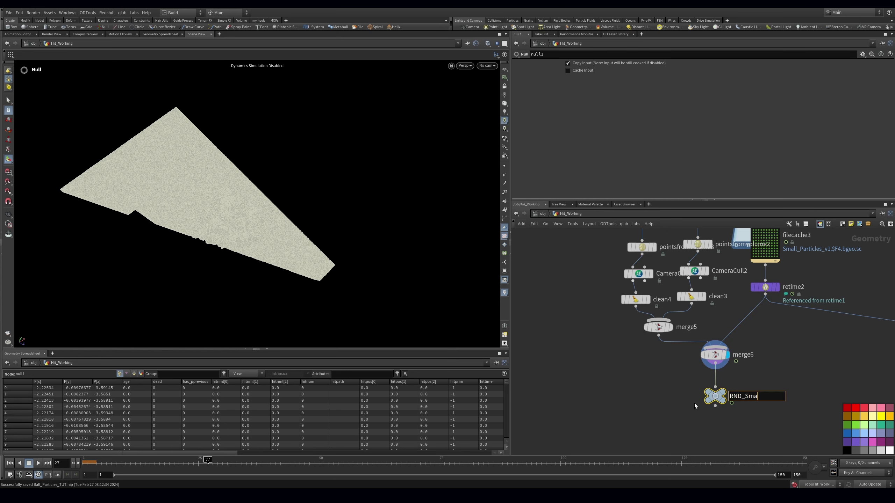
text(ll_Particles)
key(Return)
key(c)
click(847, 408)
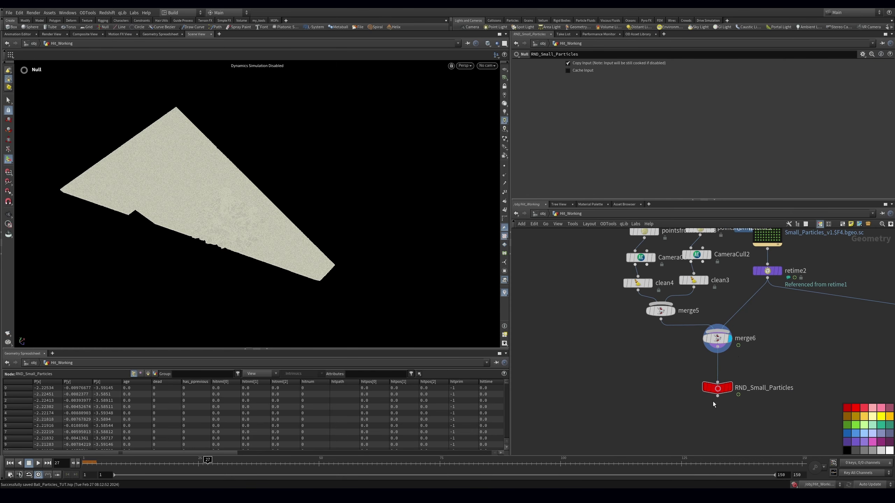
Insert an Attribute Randomize for Cd between merge6 and RND_Small_Particles, save the scene and preview the random colours
key(Tab)
text(att ran)
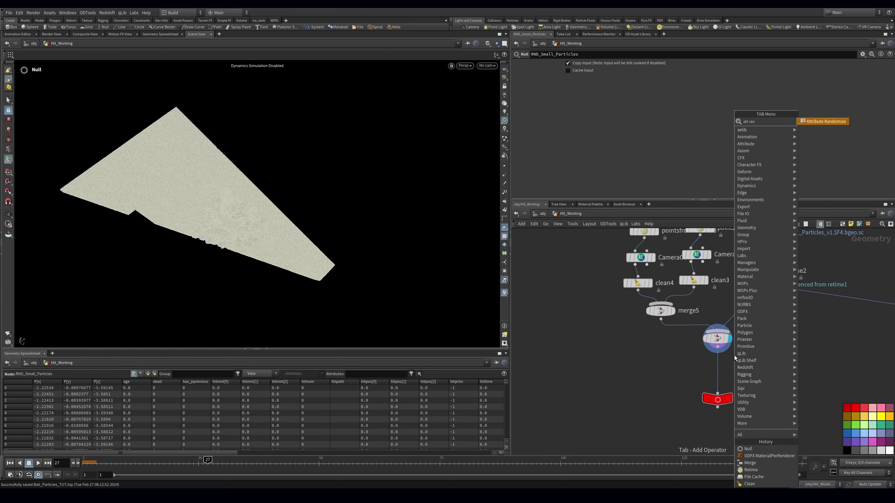
key(Return)
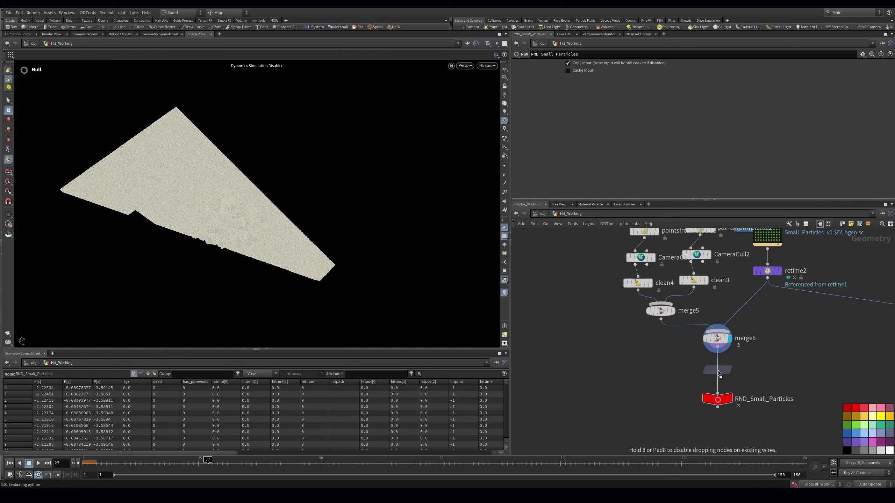
click(718, 373)
key(ctrl+s)
middle_drag(821, 369, 814, 295)
drag(710, 327, 707, 350)
alt+right_drag(240, 261, 327, 180)
key(Return)
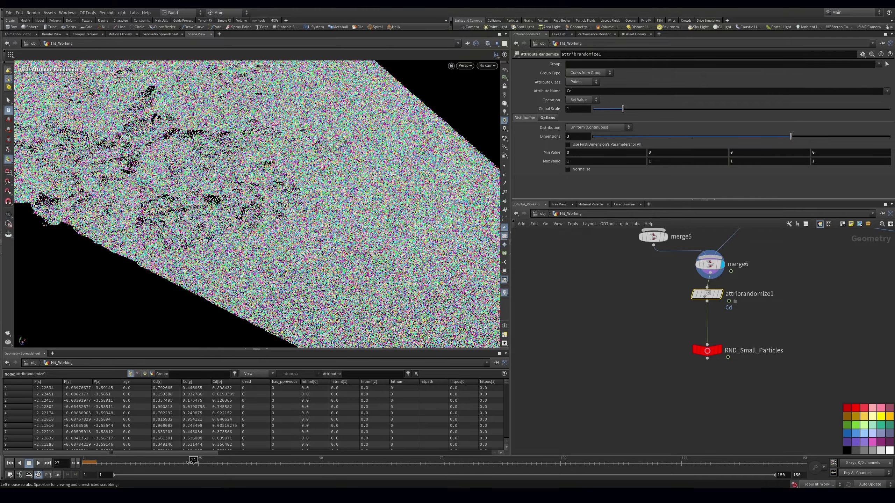
drag(174, 469, 149, 463)
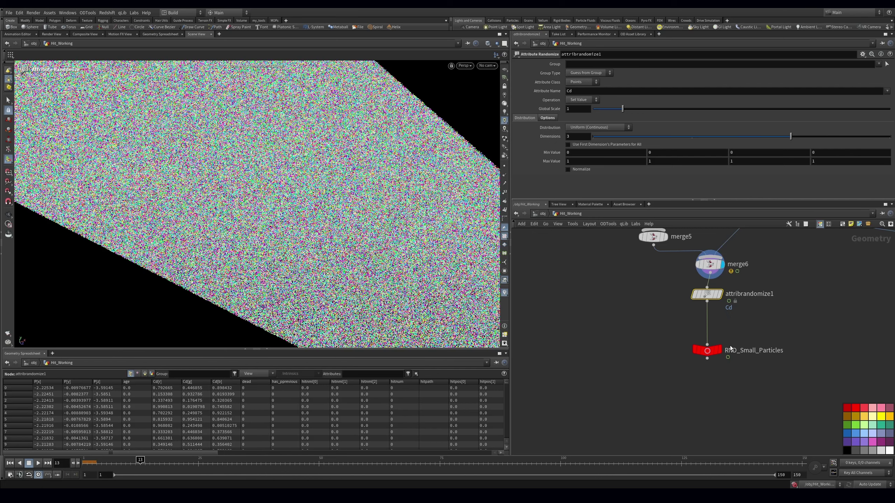
drag(712, 296, 716, 295)
drag(716, 360, 720, 370)
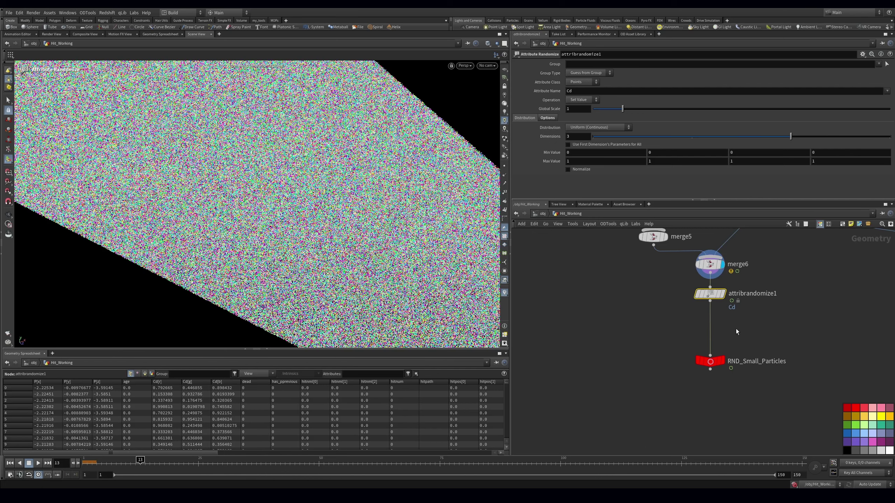
Insert a second Attribute Randomize for pscale with 1 dimension, min value 0.4 and global scale 0.1, and save the scene
key(Tab)
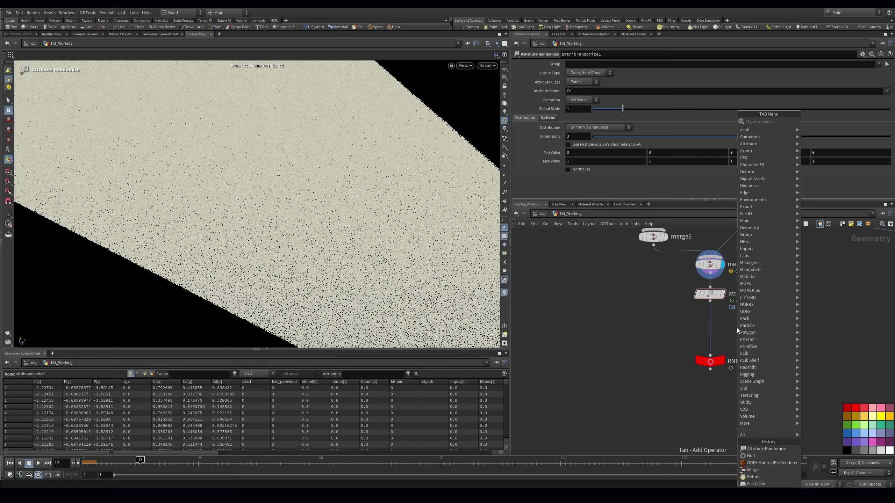
text(at)
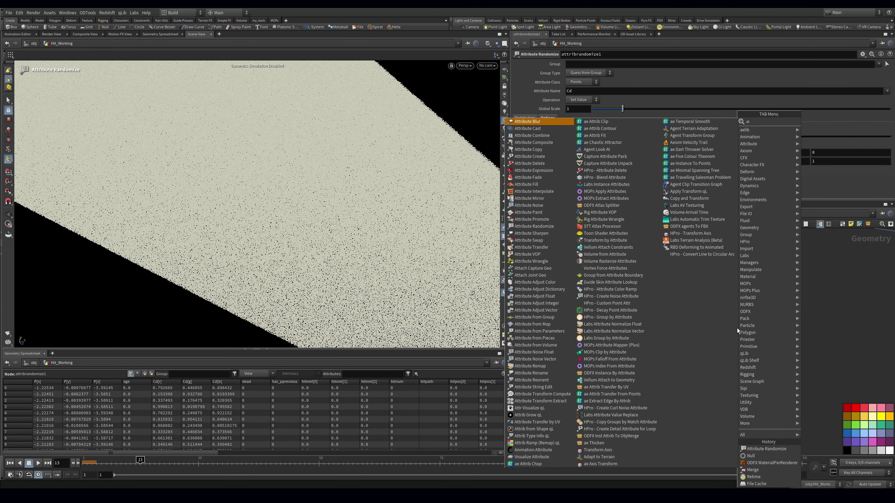
key(Return)
click(721, 326)
double_click(569, 91)
text(pscale)
key(Return)
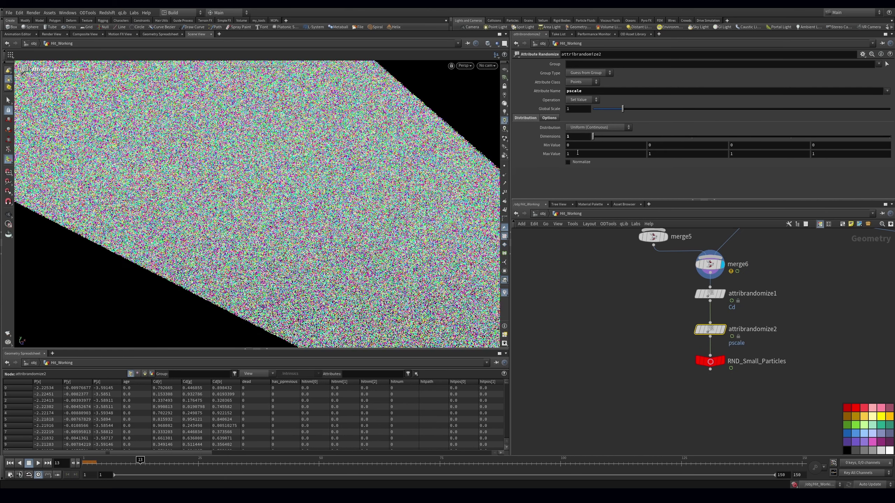
text(0.4)
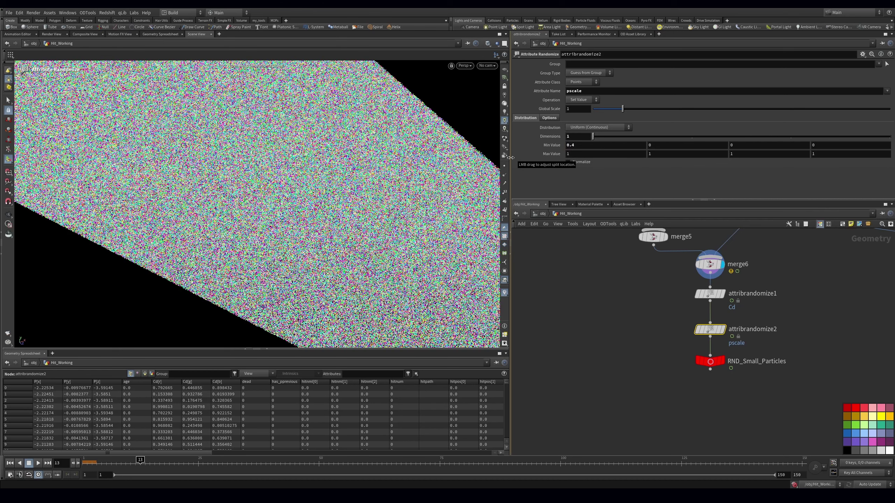
text(0.1)
key(Return)
click(624, 332)
key(ctrl+s)
Duplicate the box2 chain together with the Small_Particles DOP network and place the copies in free space beside them
scroll(647, 335, down, 5)
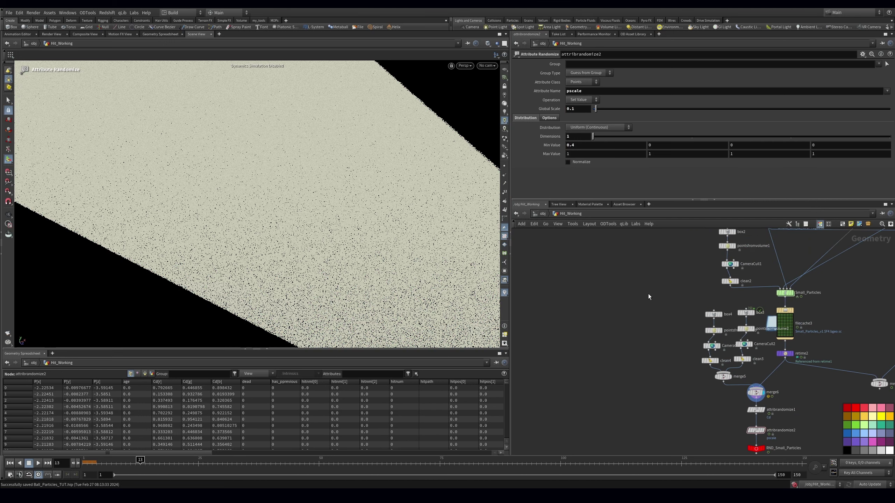
middle_drag(655, 282, 656, 327)
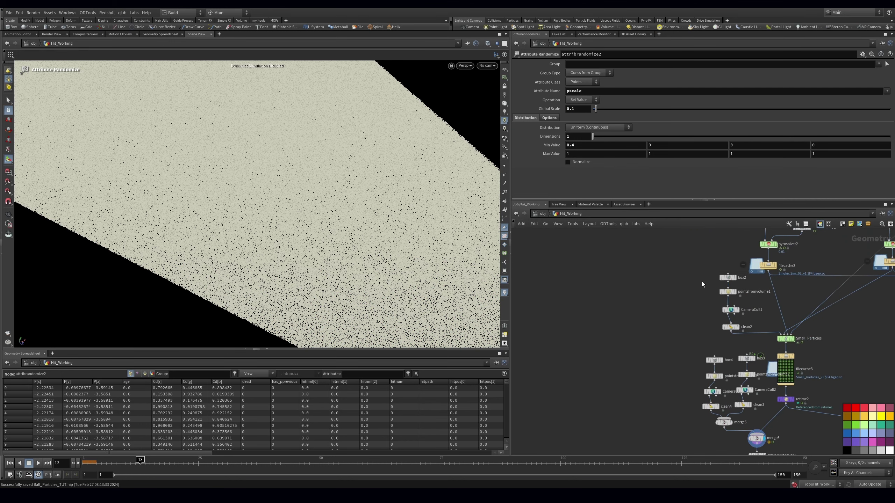
drag(687, 268, 594, 332)
shift+click(785, 339)
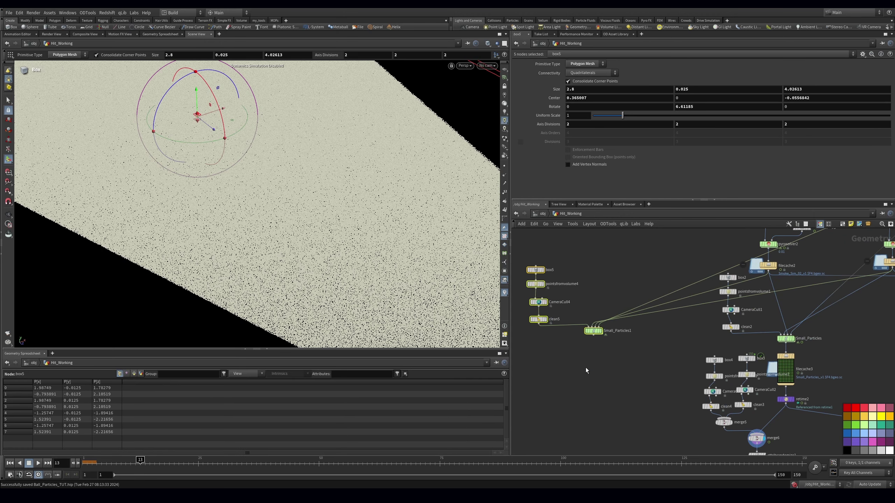
click(585, 366)
Display the copied pointsfromvolume4 node and set its point separation to 0.01
middle_drag(570, 305, 646, 309)
scroll(646, 309, up, 3)
click(692, 348)
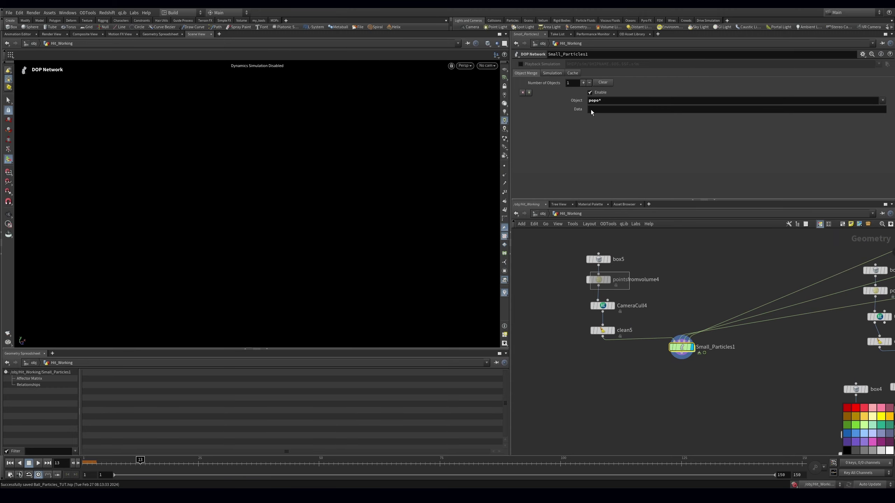
click(606, 279)
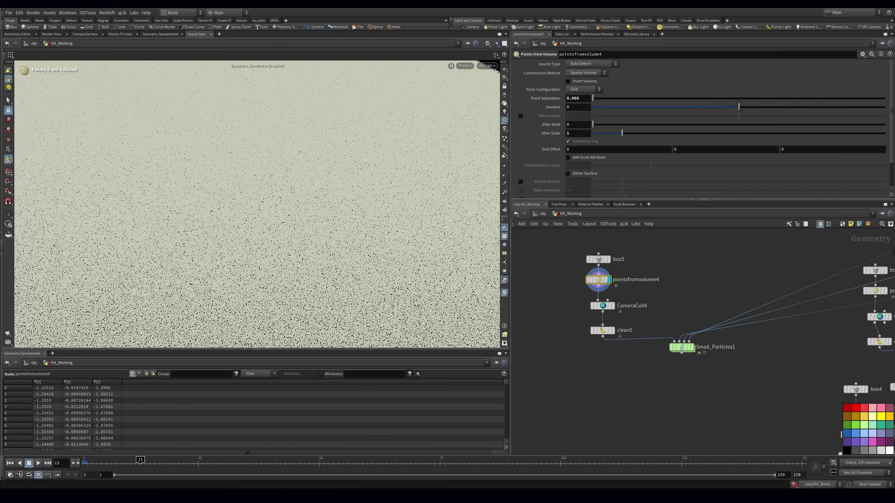
key(Return)
key(Escape)
drag(268, 170, 385, 213)
key(Return)
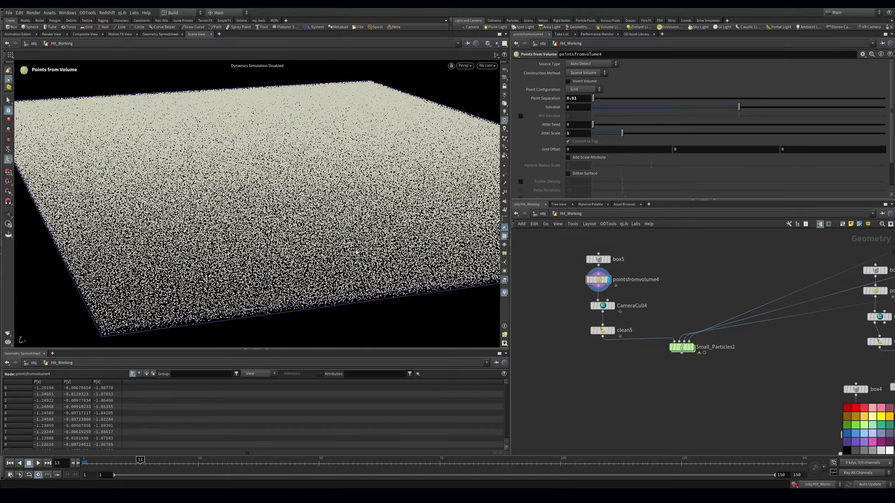
Add a Grid node beside box5 in the copied chain
key(Tab)
text(grid)
key(Return)
scroll(317, 159, down, 6)
alt+drag(230, 194, 314, 215)
scroll(367, 214, down, 4)
key(Return)
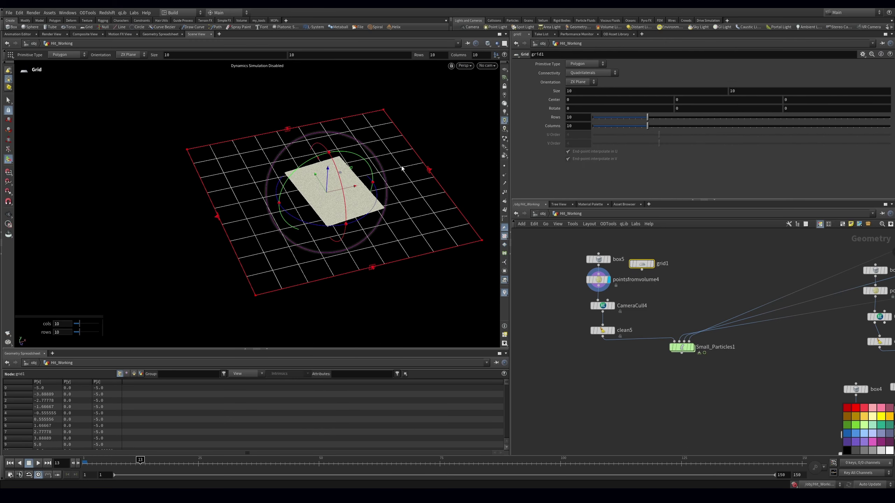
Resize the grid around the particle slab to about 4.98 by 11.05
drag(433, 172, 372, 182)
drag(217, 216, 298, 199)
drag(384, 265, 365, 237)
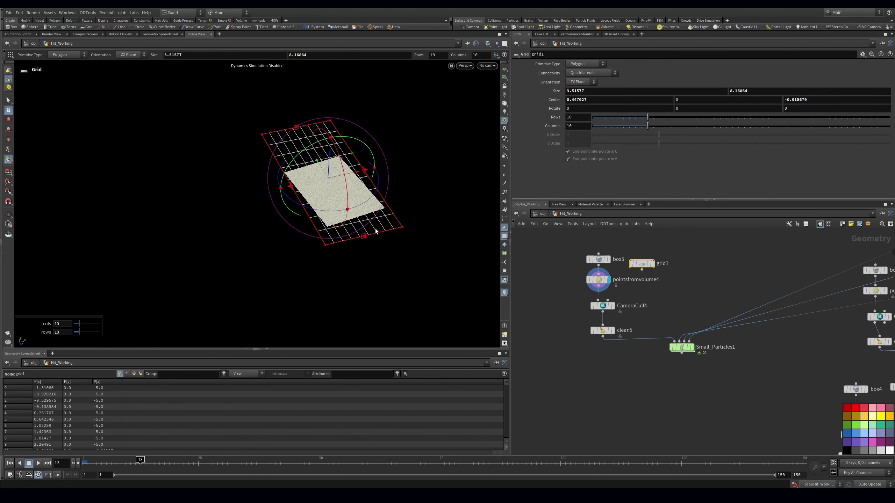
drag(295, 124, 308, 152)
drag(365, 237, 382, 265)
drag(313, 147, 289, 120)
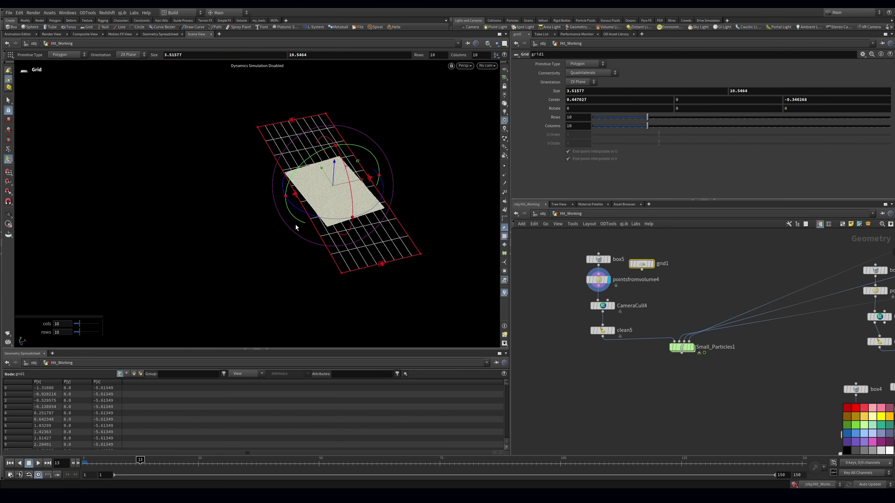
drag(296, 224, 289, 226)
drag(370, 178, 381, 174)
drag(289, 195, 277, 199)
drag(377, 265, 383, 273)
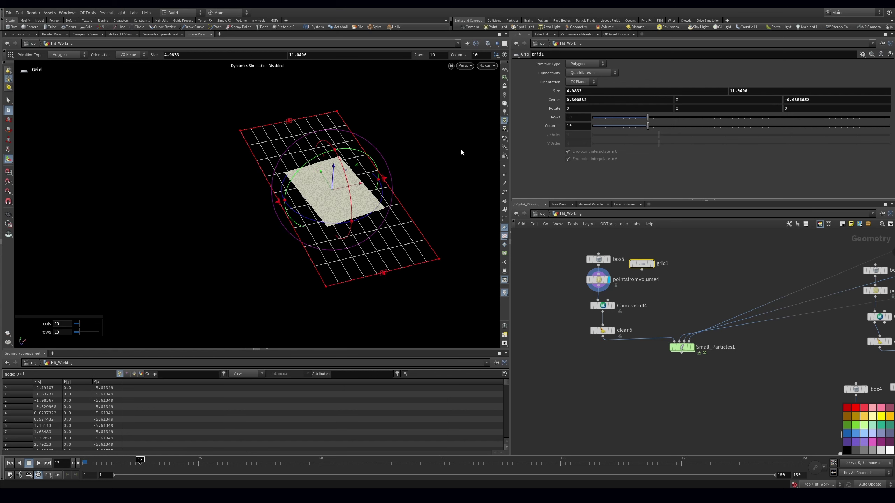
Look through the MAIN camera and enlarge the grid to about 5.99 by 11.26, undoing the last extra adjustment
click(487, 66)
click(505, 98)
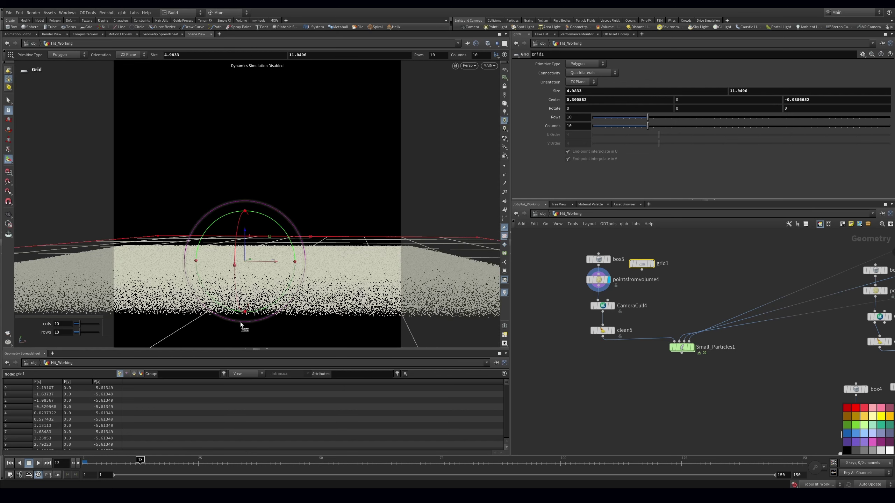
drag(160, 236, 106, 238)
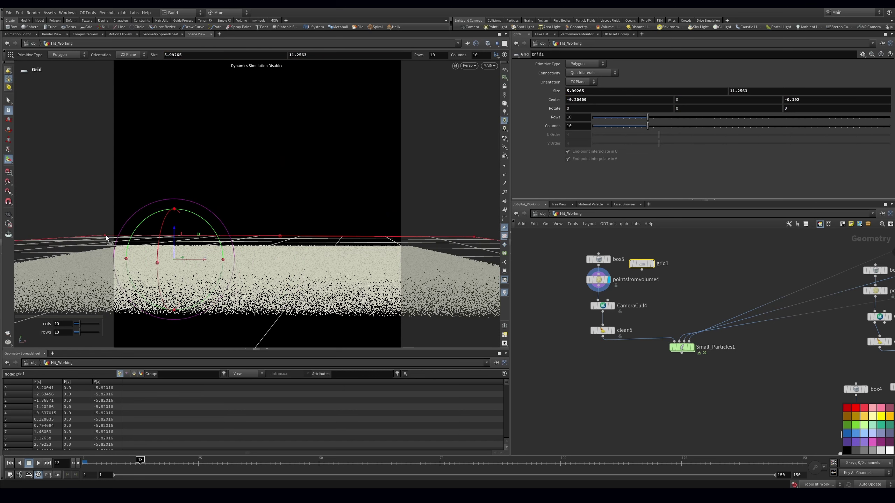
drag(472, 237, 443, 240)
key(ctrl+z)
Add a Scatter below grid1 and set its force total count to 10000
mouse_move(653, 274)
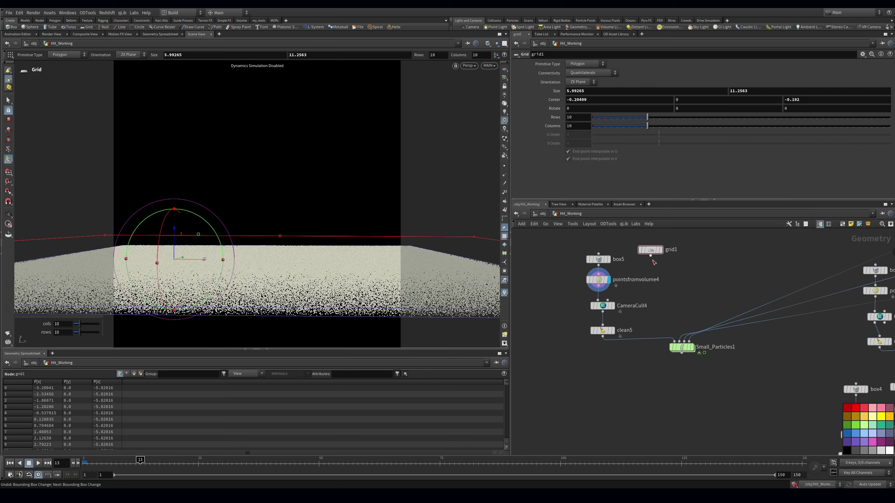
key(Tab)
text(scatter)
click(699, 117)
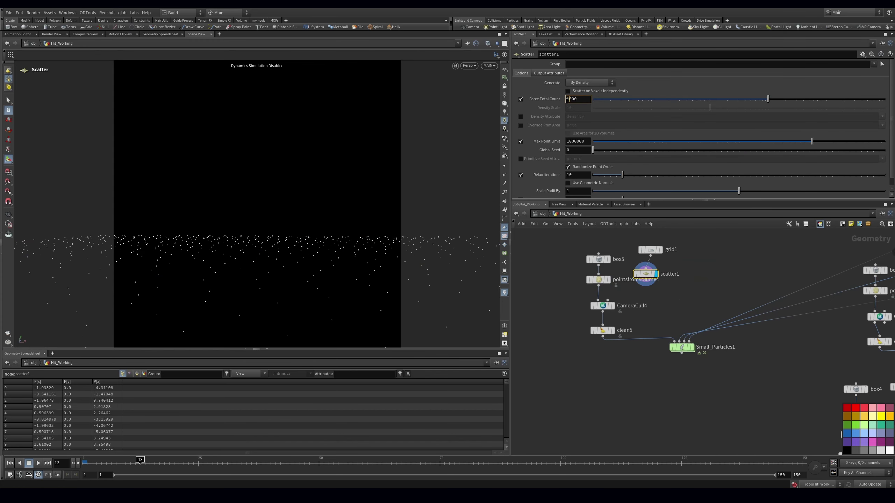
text(0)
key(Return)
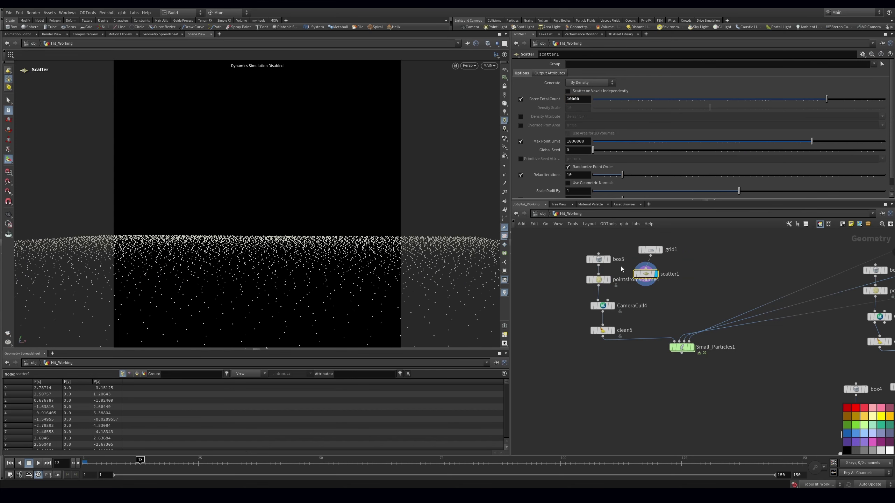
Delete box5 and pointsfromvolume4, feed scatter1 into CameraCull4 instead, and display the clean5 result
drag(578, 253, 598, 300)
key(Delete)
drag(608, 248, 658, 283)
drag(650, 250, 617, 254)
click(633, 266)
click(613, 306)
middle_drag(640, 319, 629, 288)
click(601, 302)
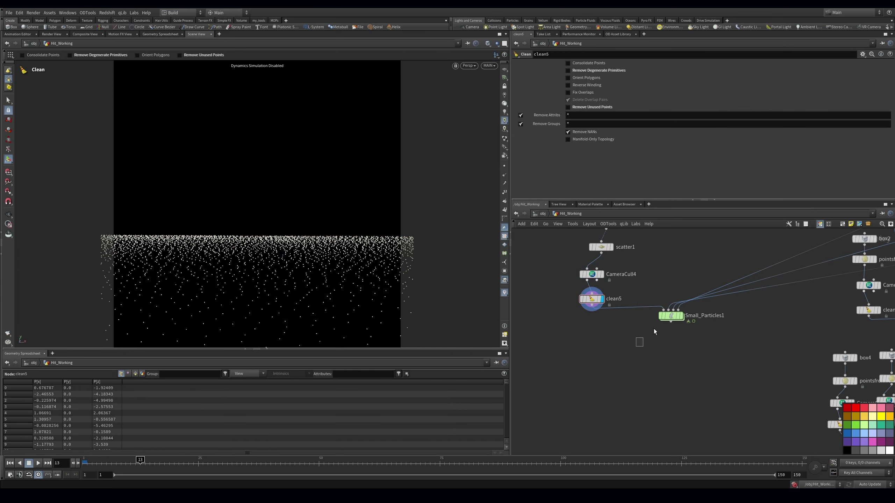
Display Small_Particles1 and play its simulation briefly from the first frame
click(682, 317)
drag(677, 316, 664, 317)
key(ctrl+Up)
key(Up)
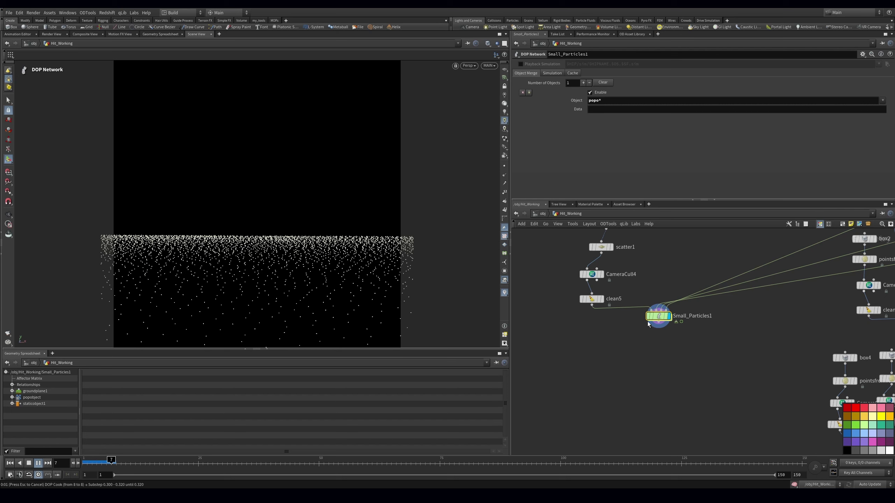
key(Escape)
Inside Small_Particles1, bypass the ground plane, the static object and the merge that joins them
double_click(664, 320)
drag(548, 339, 660, 402)
click(634, 335)
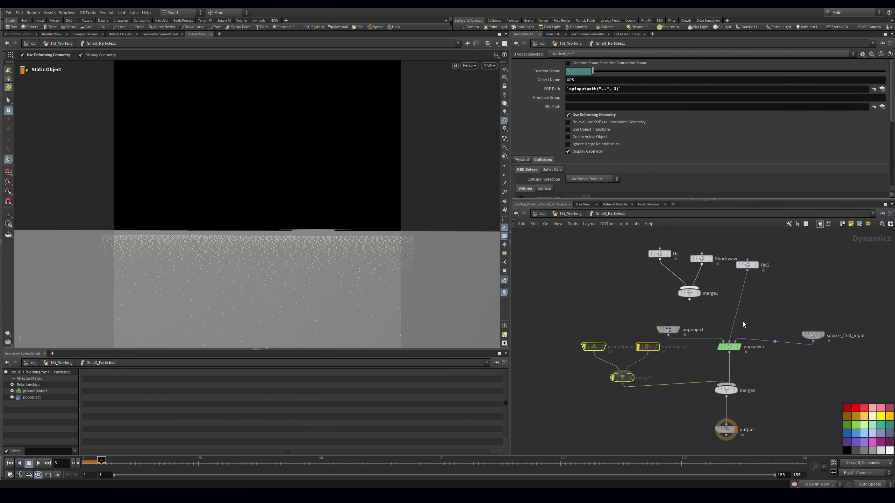
Set the popsolver's max substeps to 2, return to Hit_Working and preview the simulation from the first frame
click(732, 345)
key(Tab)
text(2)
key(Return)
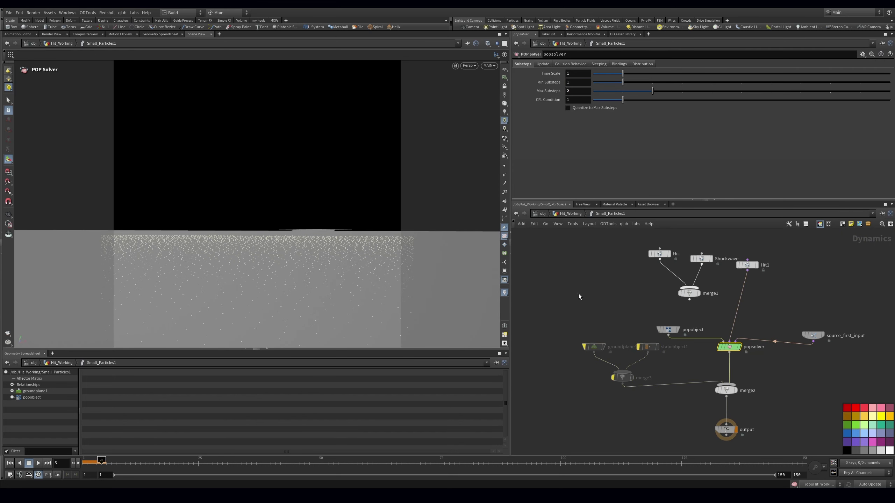
click(576, 214)
click(10, 463)
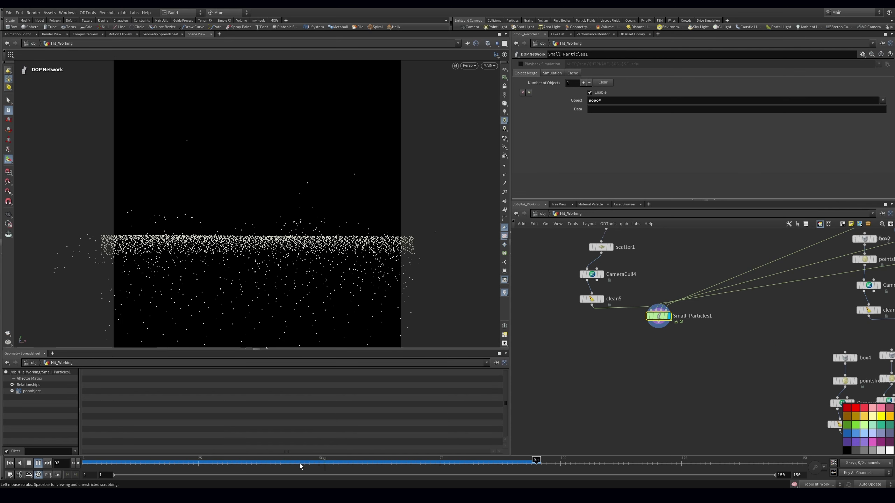
mouse_move(116, 463)
mouse_down()
mouse_move(563, 463)
mouse_move(124, 463)
mouse_move(390, 463)
mouse_move(133, 463)
mouse_move(375, 463)
mouse_move(207, 471)
mouse_up()
Add a Box with uniform scale 0.07 and place it beside Small_Particles1
key(Tab)
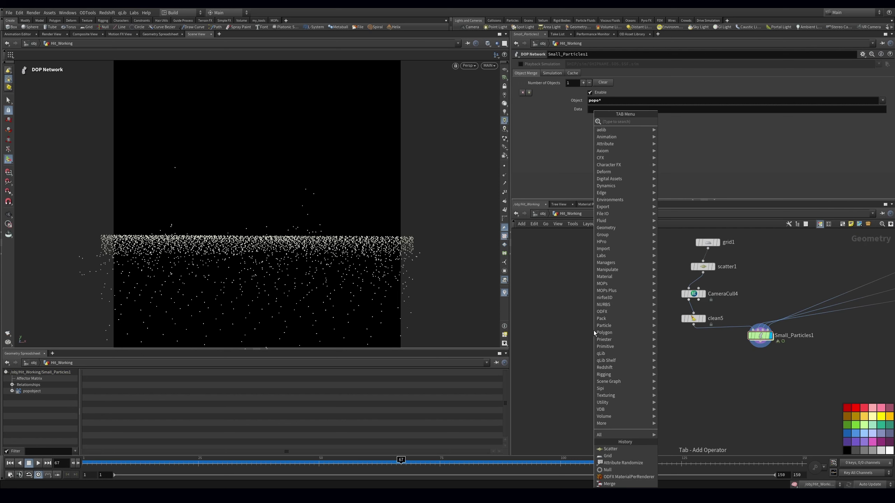
text(box)
key(Return)
click(594, 330)
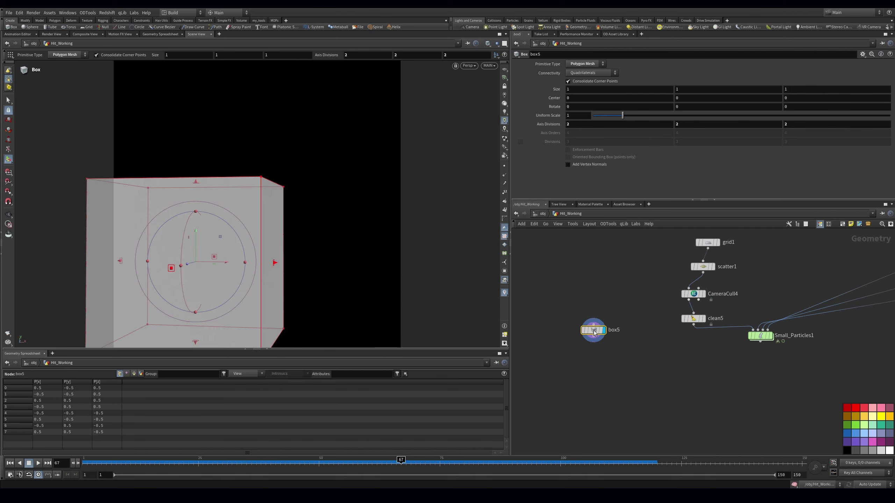
drag(623, 115, 595, 115)
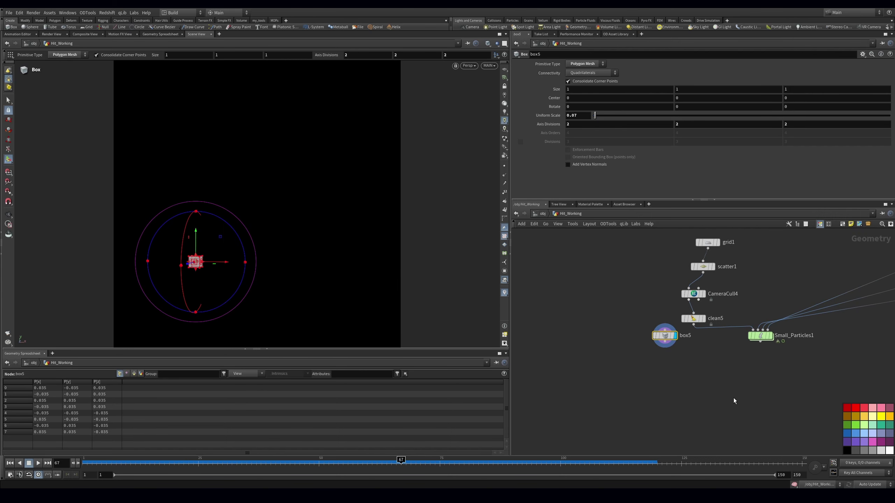
Add a Copy to Points that copies box5 onto the Small_Particles1 points, display it and scrub through the motion
key(Tab)
text(copy)
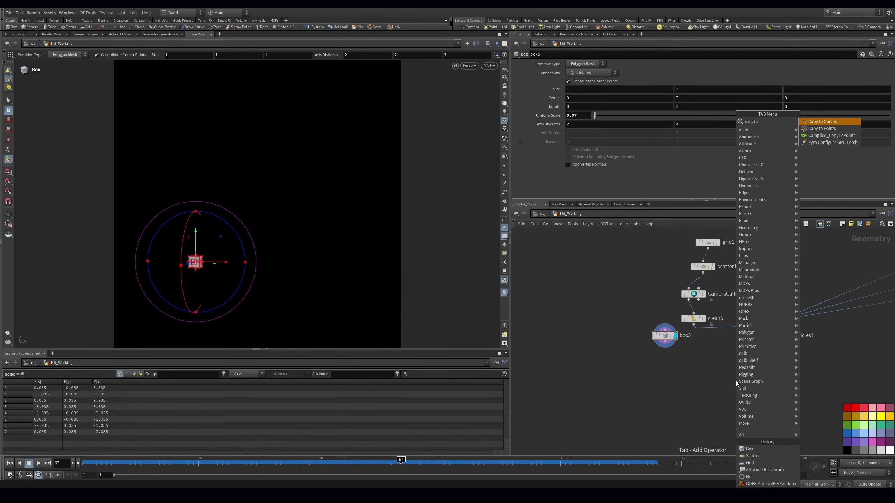
key(Down)
key(Return)
click(740, 401)
scroll(673, 348, up, 2)
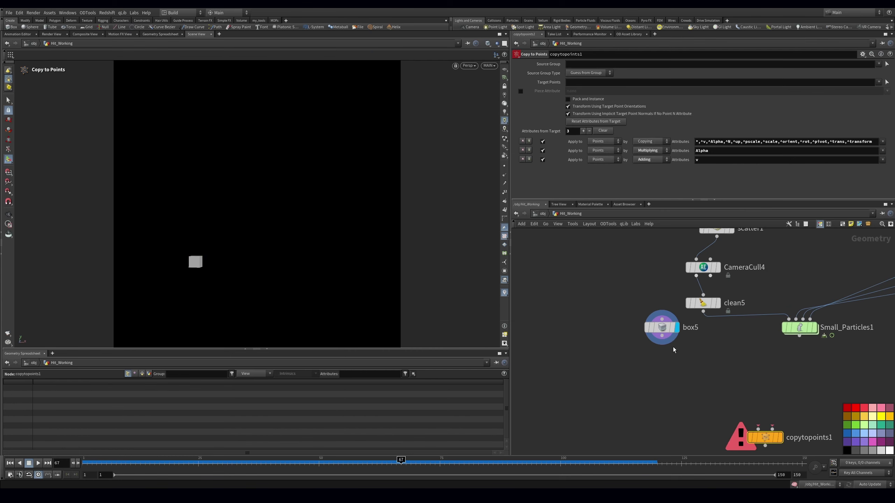
drag(662, 336, 799, 336)
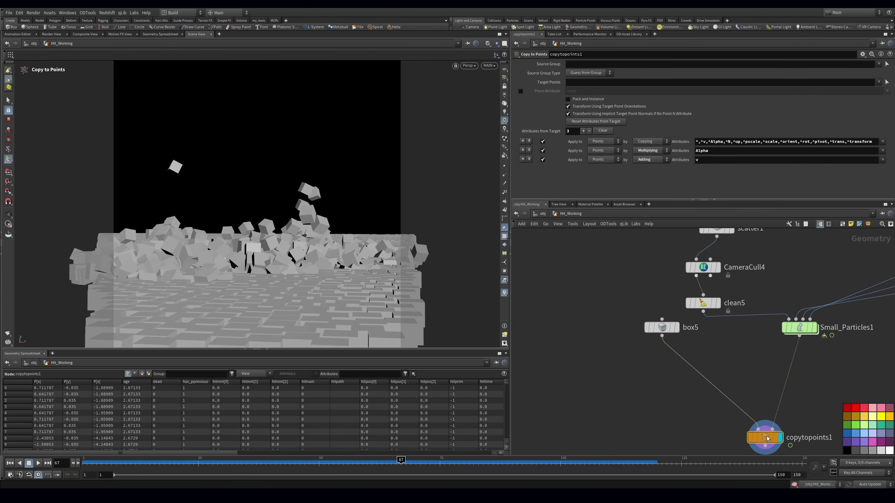
drag(763, 435, 744, 401)
drag(101, 461, 223, 457)
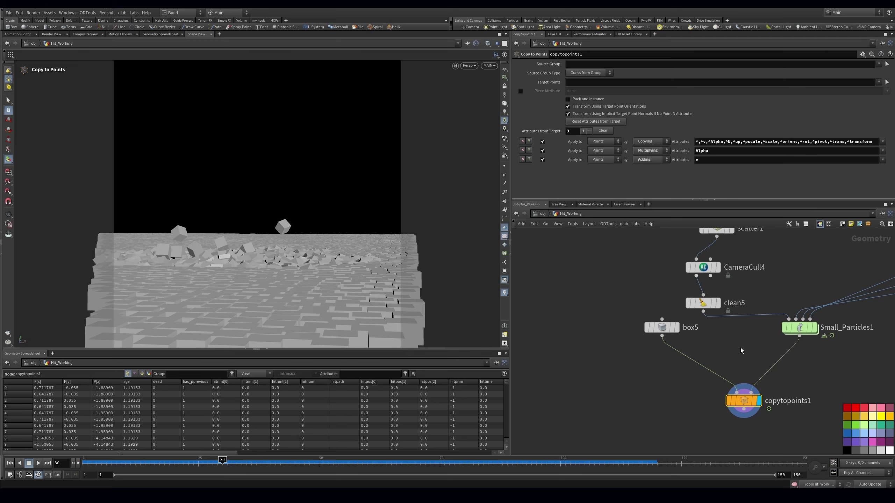
Insert a MOPs Randomize between Small_Particles1 and copytopoints1 and enable Randomize Orientation
middle_drag(793, 384, 770, 385)
key(Tab)
text(attribw)
key(Return)
key(Tab)
text(mops ran)
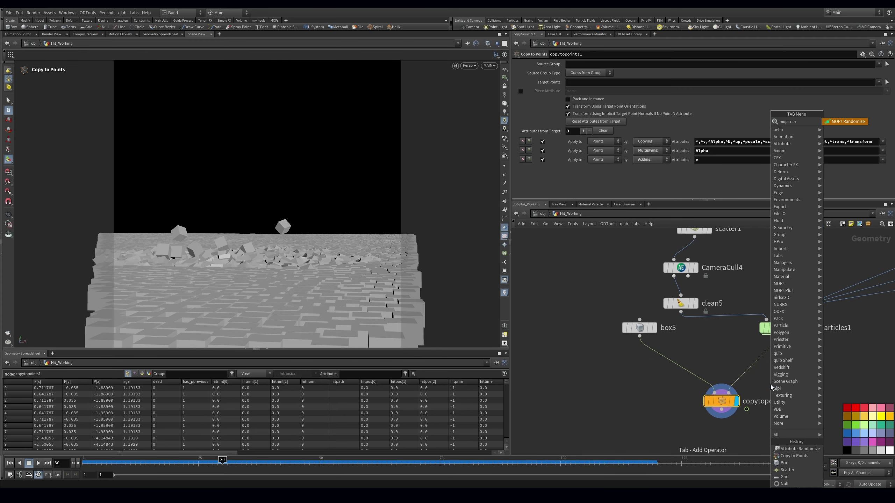
key(Return)
click(755, 364)
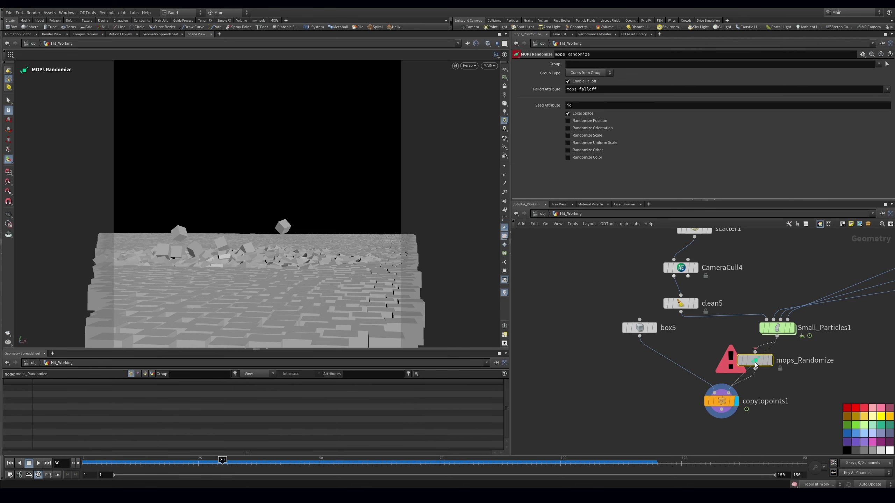
click(597, 128)
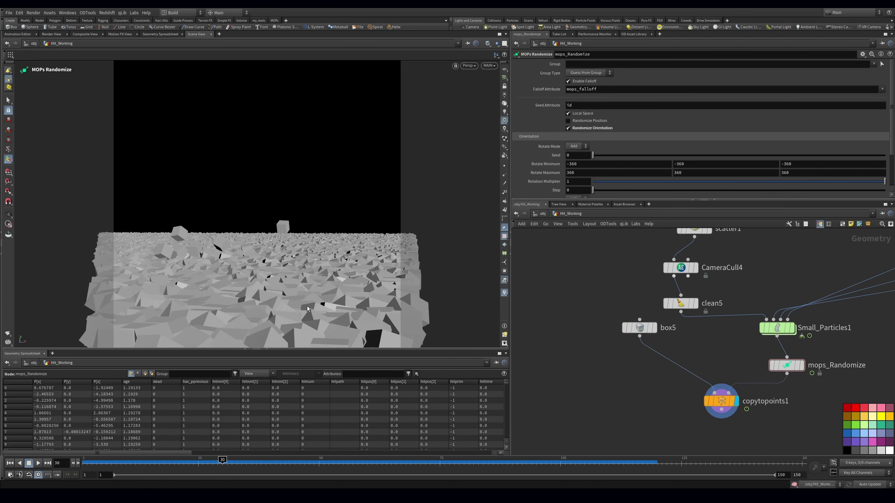
Check the randomly oriented boxes over the timeline, return to the first frame and delete mops_Randomize
middle_drag(745, 383, 736, 383)
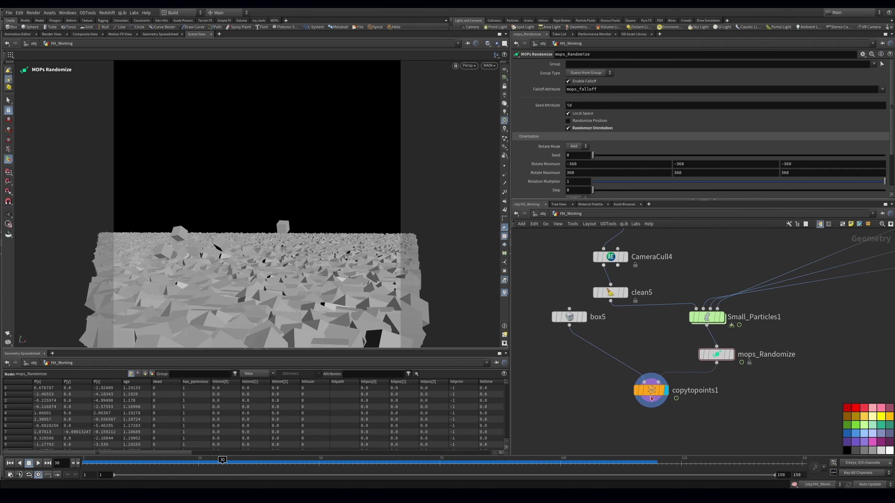
key(l)
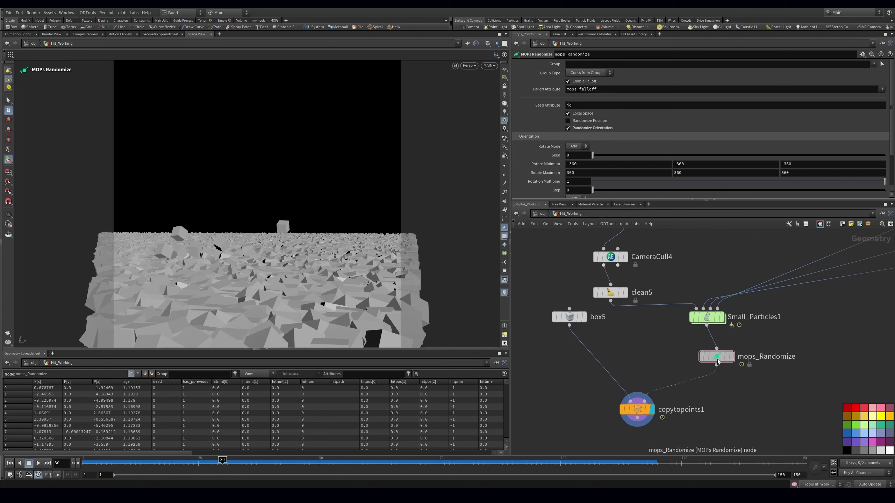
drag(127, 462, 177, 470)
key(Up)
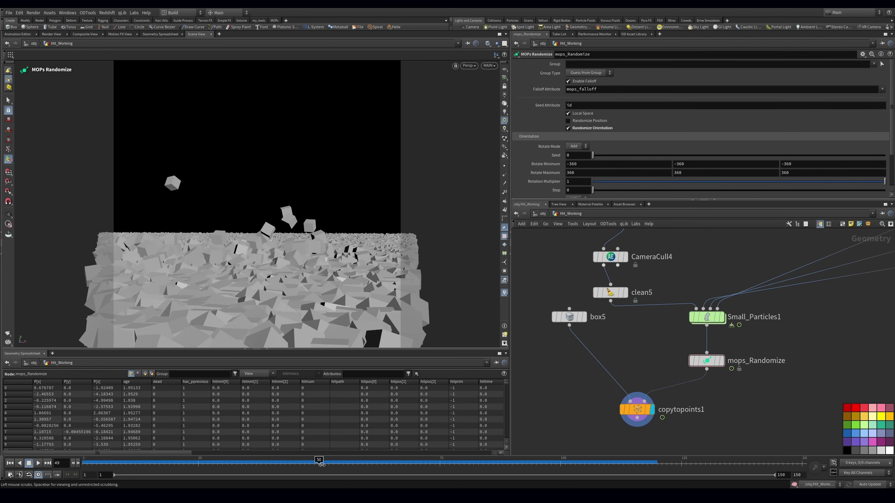
key(ctrl+Up)
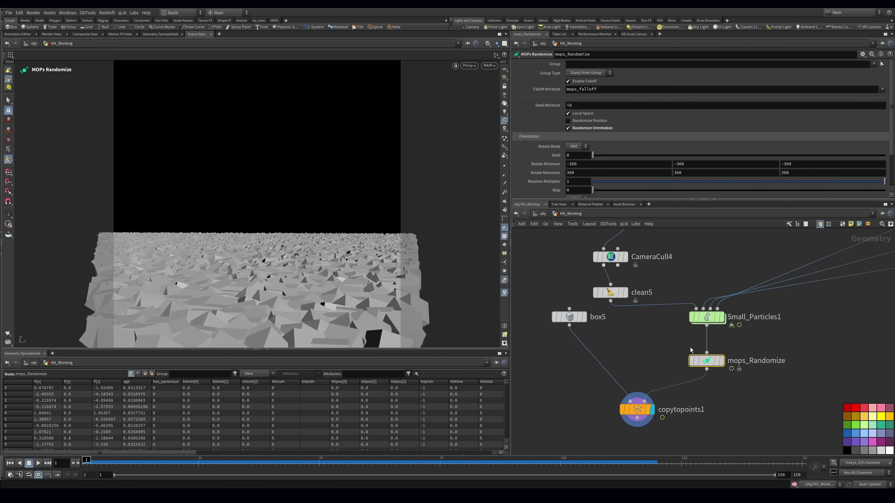
key(Delete)
Move Small_Particles1 and box5 lower and insert an Attribute Randomize between clean5 and Small_Particles1
middle_drag(708, 352, 707, 363)
drag(705, 337, 704, 372)
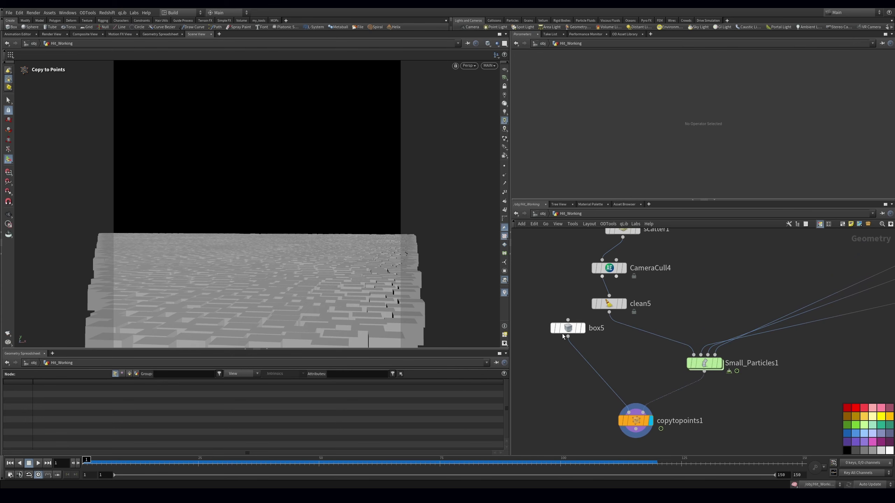
drag(566, 329, 529, 364)
key(Tab)
text(attrib rand)
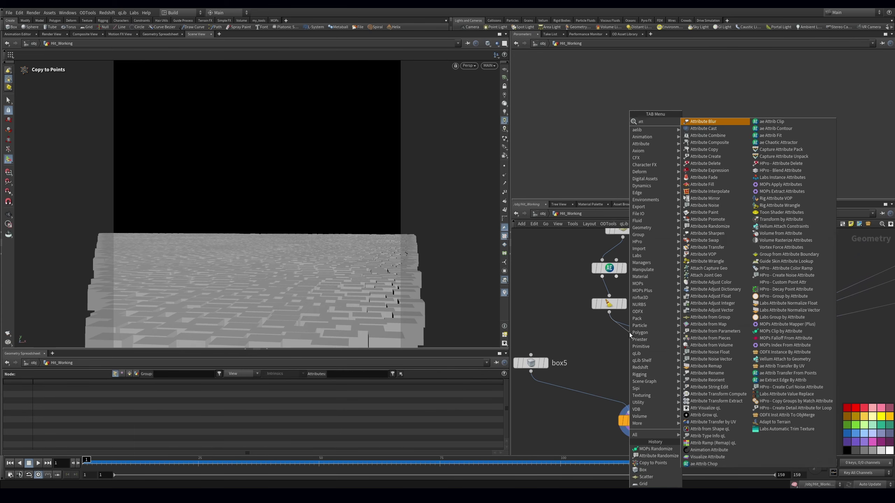
key(Return)
Set the new Attribute Randomize to affect attribute w with an Inside Sphere distribution
drag(582, 91, 540, 109)
text(w)
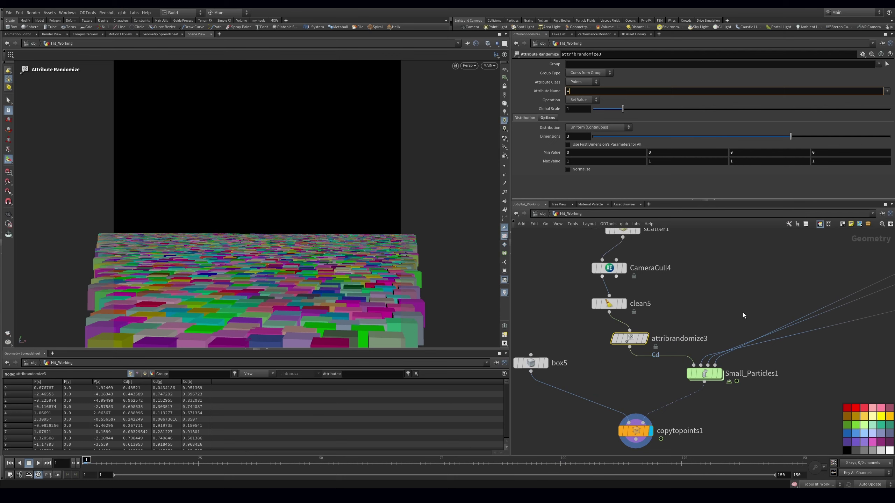
key(Return)
click(599, 126)
click(594, 171)
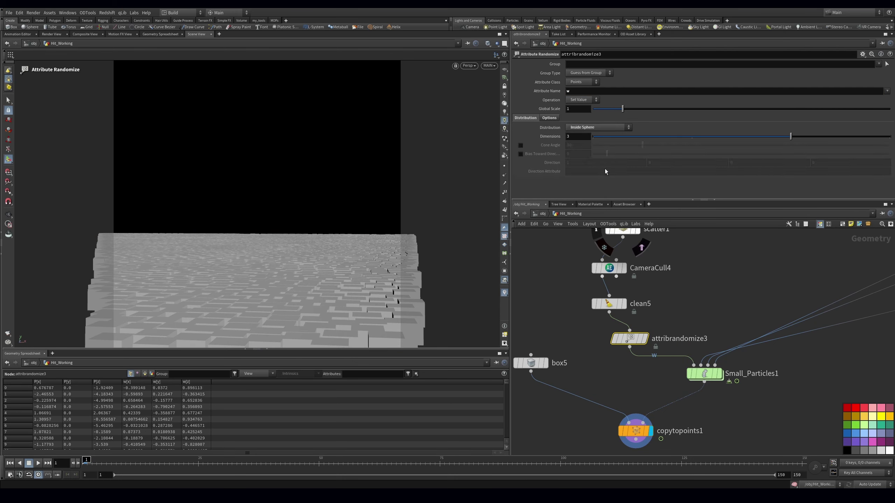
Align attribrandomize3 under clean5, display its points and check the w attribute with a temporary visualizer
drag(629, 339, 617, 338)
click(633, 337)
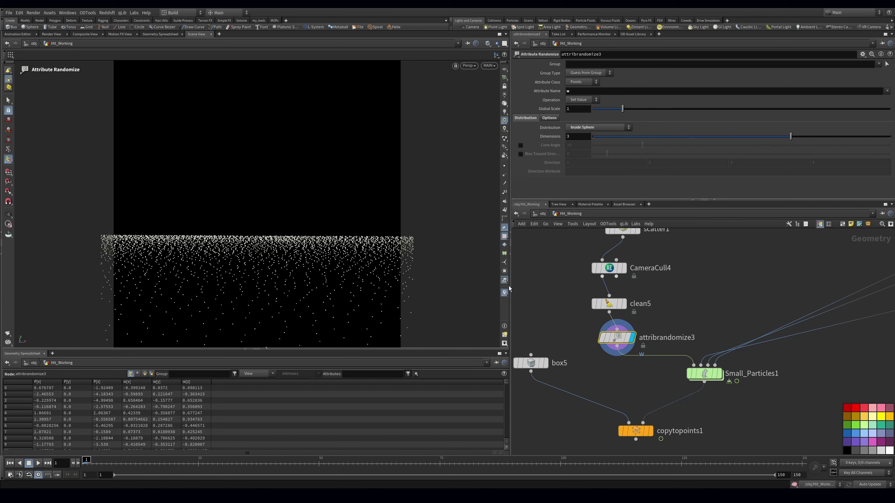
click(589, 338)
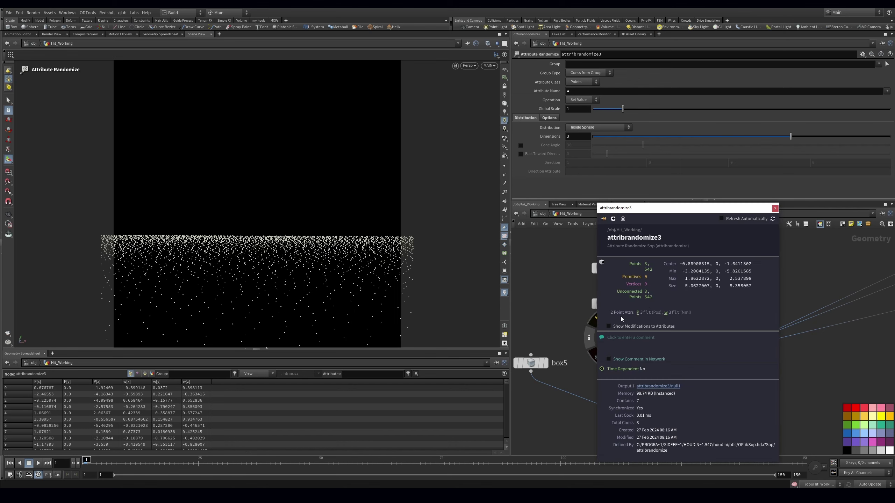
click(666, 313)
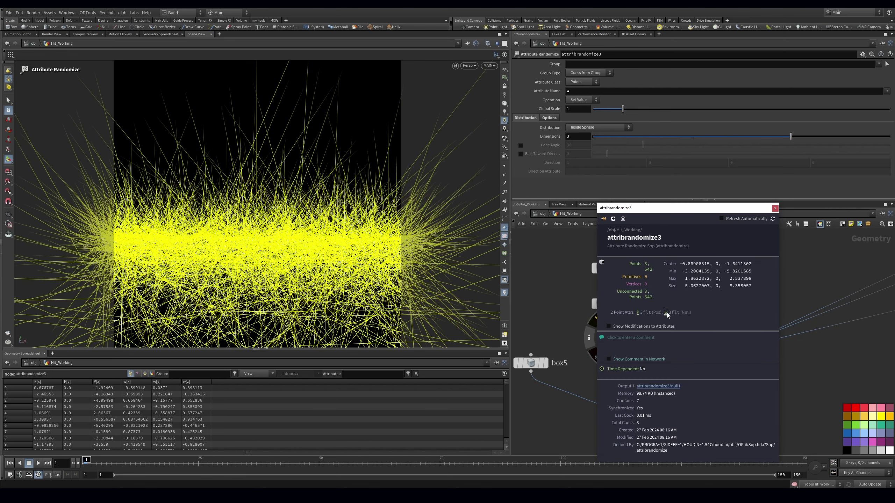
click(667, 314)
click(580, 372)
middle_drag(612, 375, 581, 326)
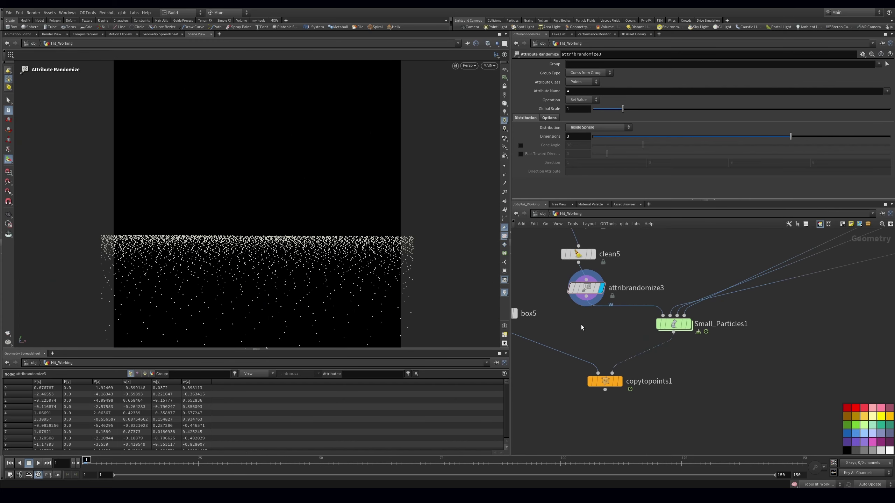
Inside Small_Particles1, insert a POP Spin node between source_first_input and popsolver
click(677, 324)
double_click(690, 325)
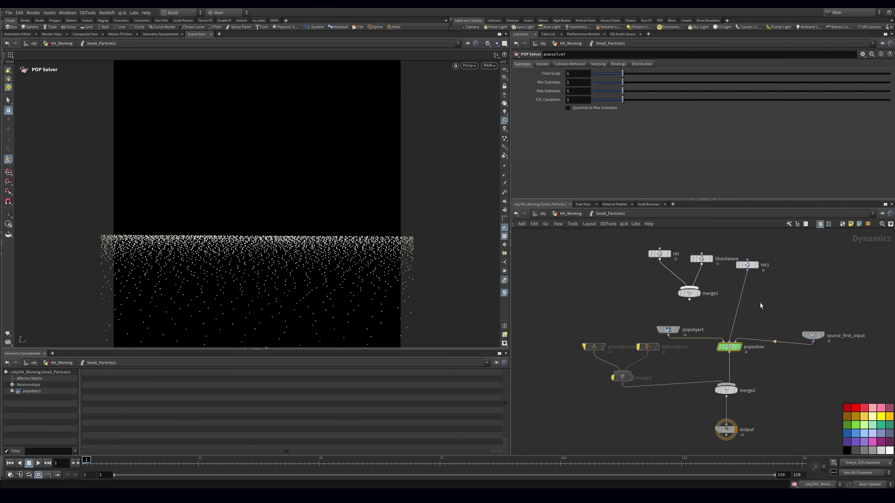
key(Tab)
text(popdr)
key(Return)
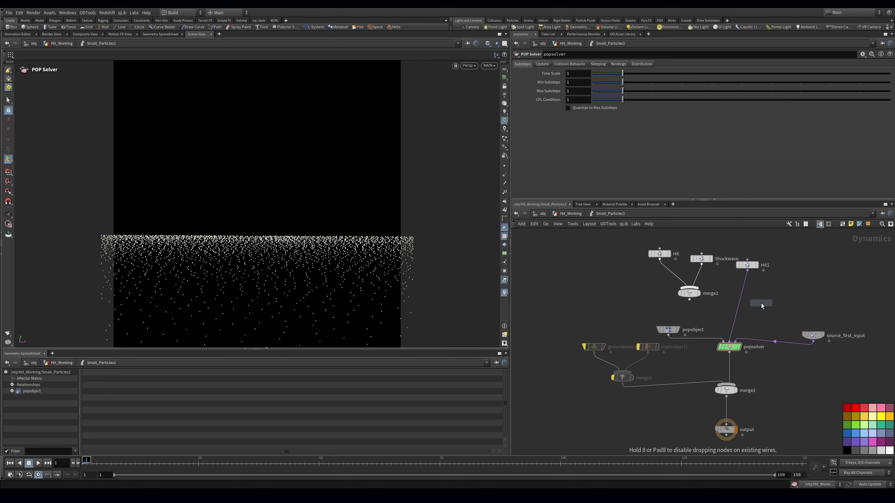
click(761, 302)
drag(761, 302, 825, 358)
drag(855, 311, 805, 370)
drag(828, 356, 794, 336)
click(794, 336)
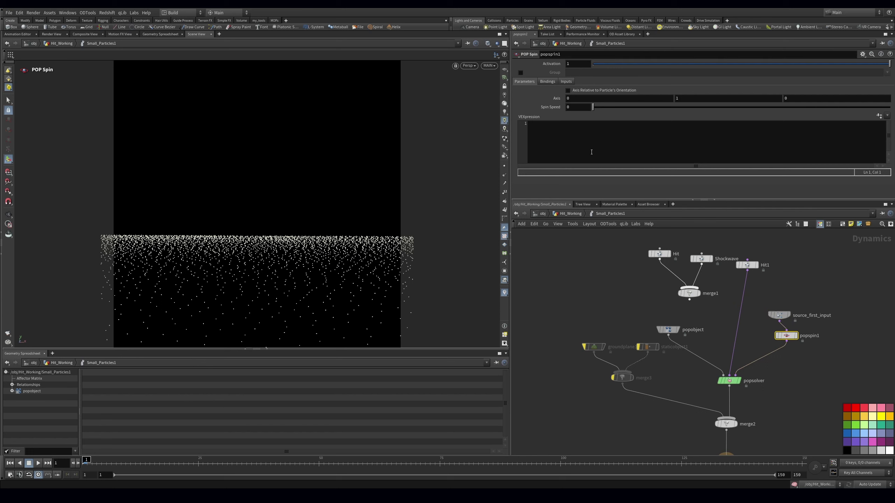
Set the POP Spin's Spin Speed to 1, return to the Hit_Working network and play back copytopoints1
drag(593, 107, 889, 108)
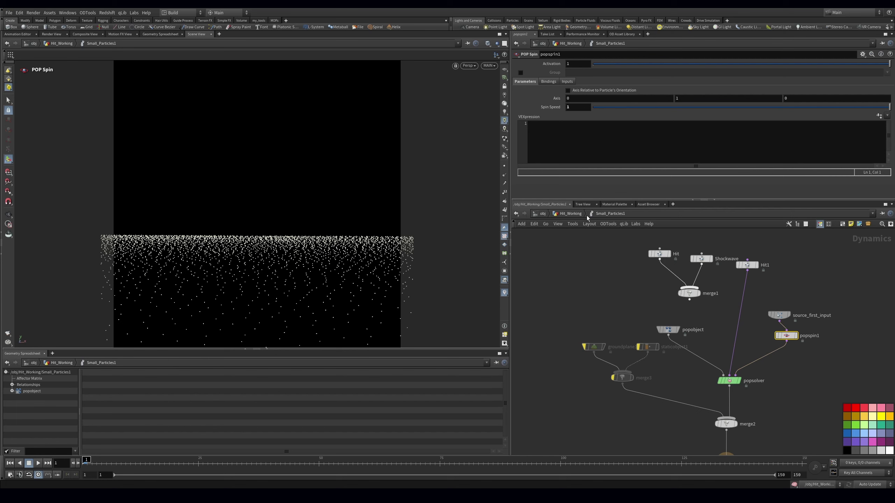
click(560, 216)
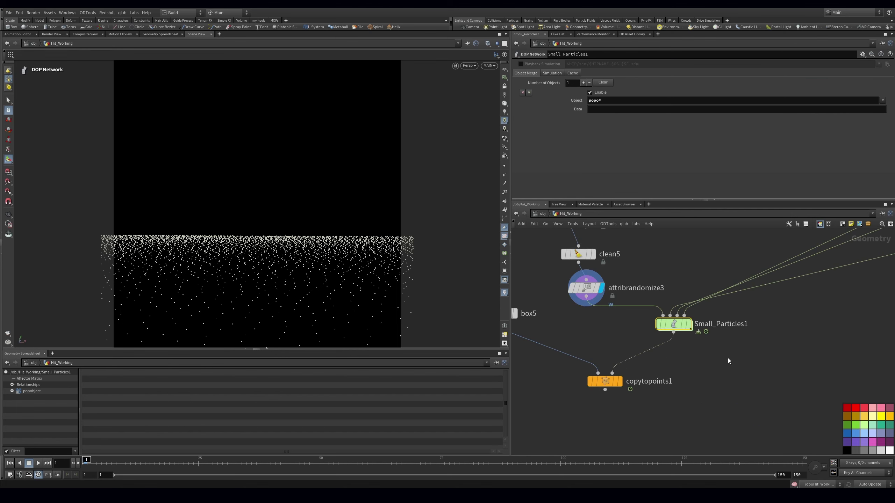
click(619, 381)
click(38, 463)
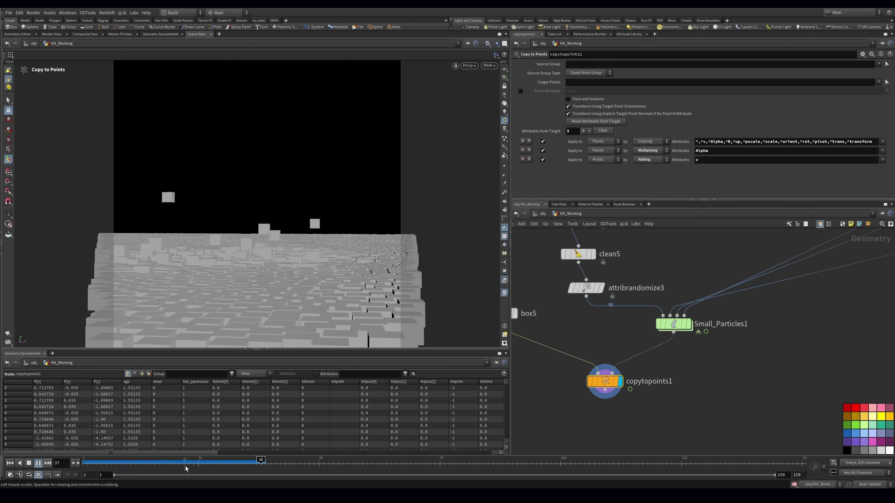
click(125, 460)
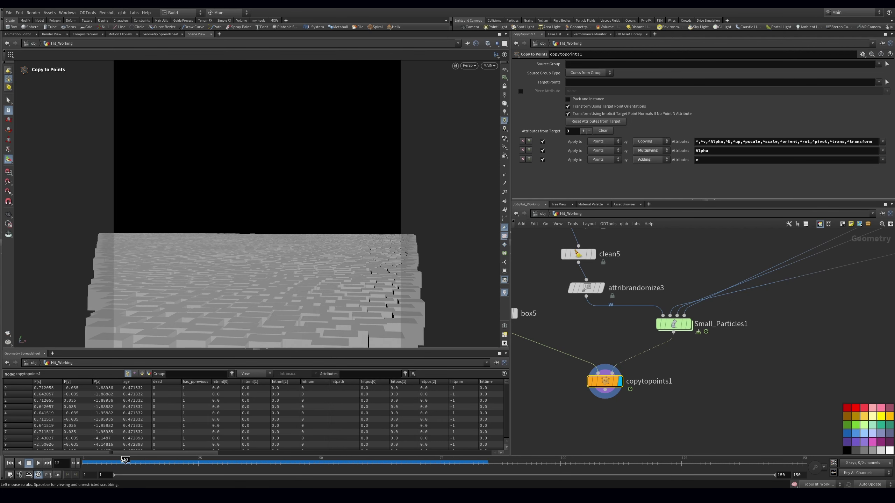
Set popspin1's Spin Speed to 360, play back the copied boxes and return to the first frame
double_click(673, 324)
drag(820, 354, 789, 335)
middle_drag(811, 349, 772, 346)
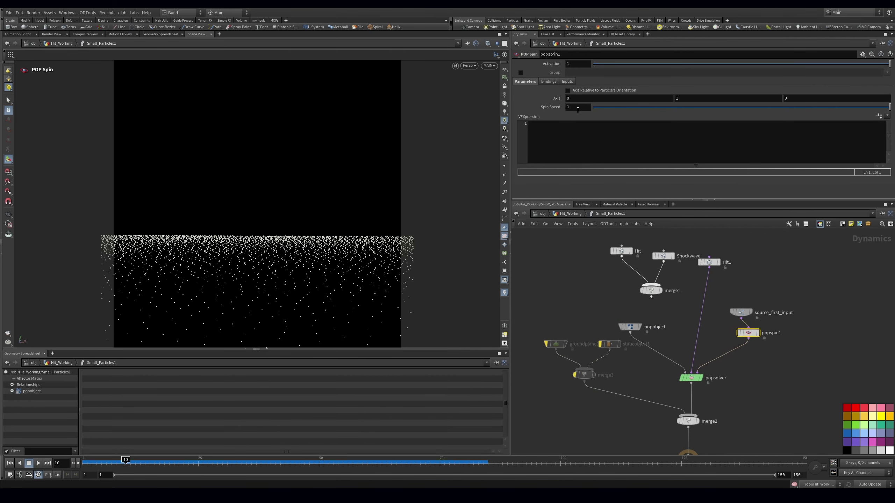
text(36)
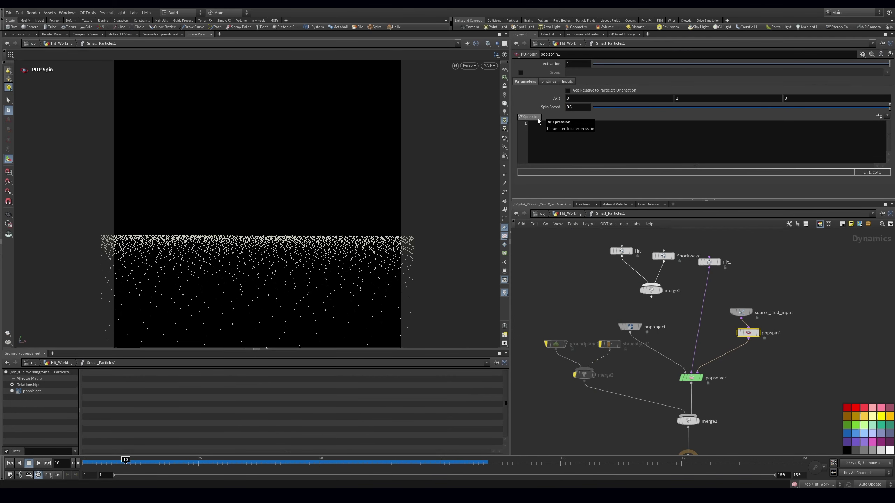
text(0)
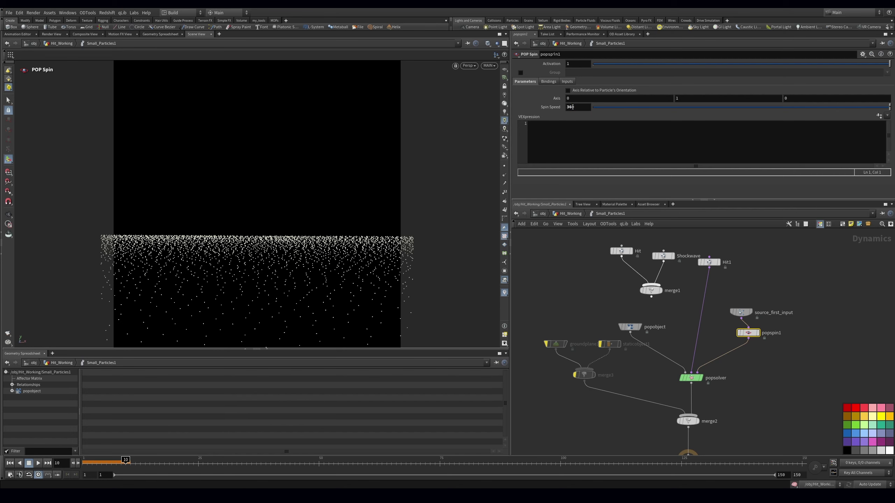
click(569, 213)
click(38, 464)
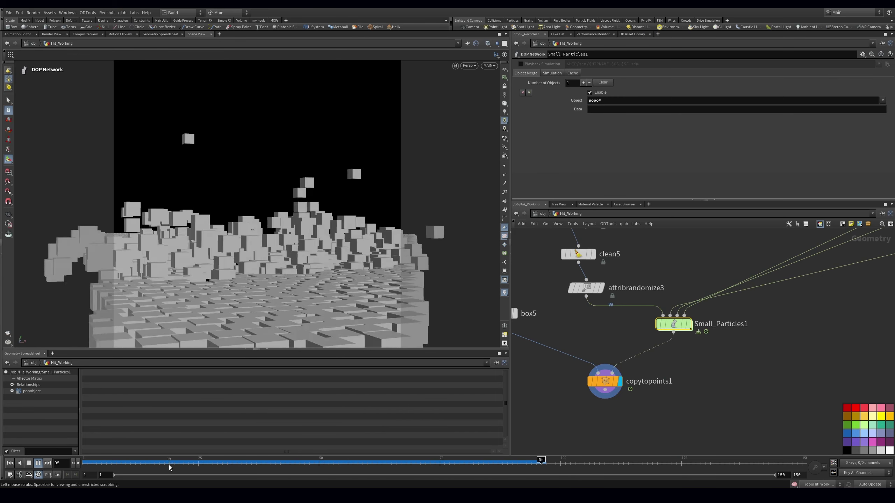
key(ctrl+Up)
Load the Pass Through preset into popspin1's VEXpression and remove its comments and spinspeed line, keeping only the axis line
double_click(674, 324)
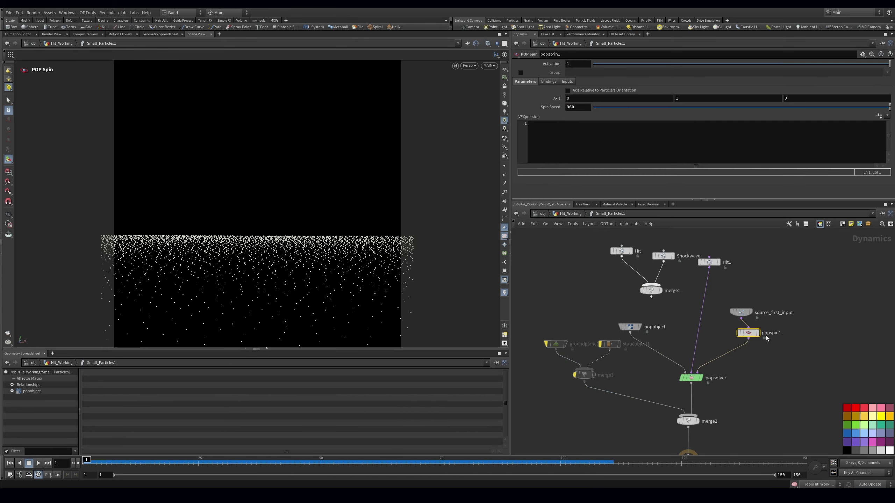
scroll(782, 350, up, 3)
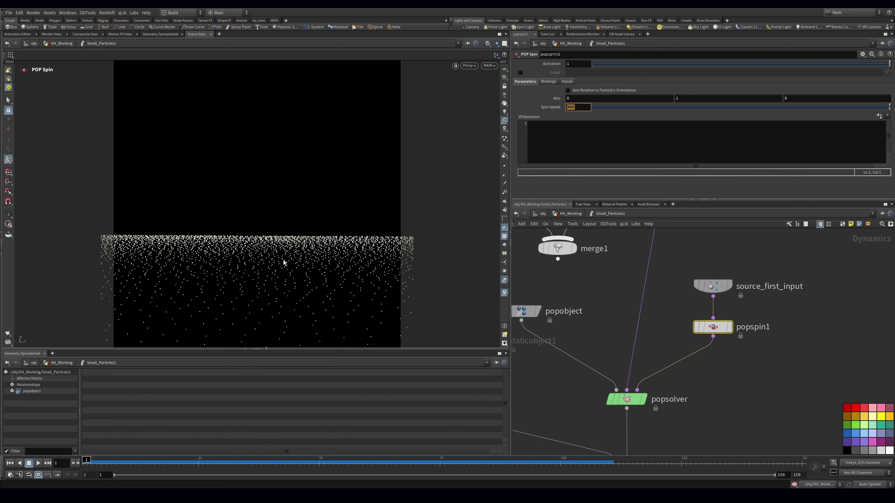
click(595, 137)
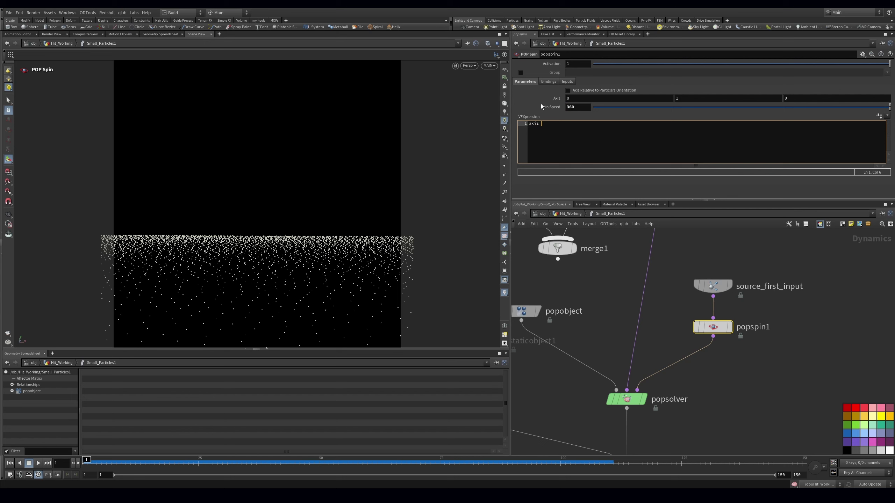
click(886, 115)
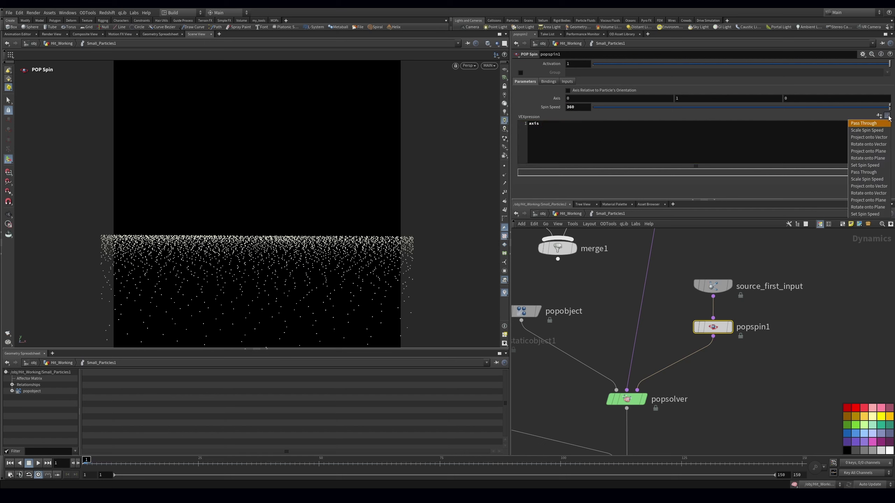
click(867, 123)
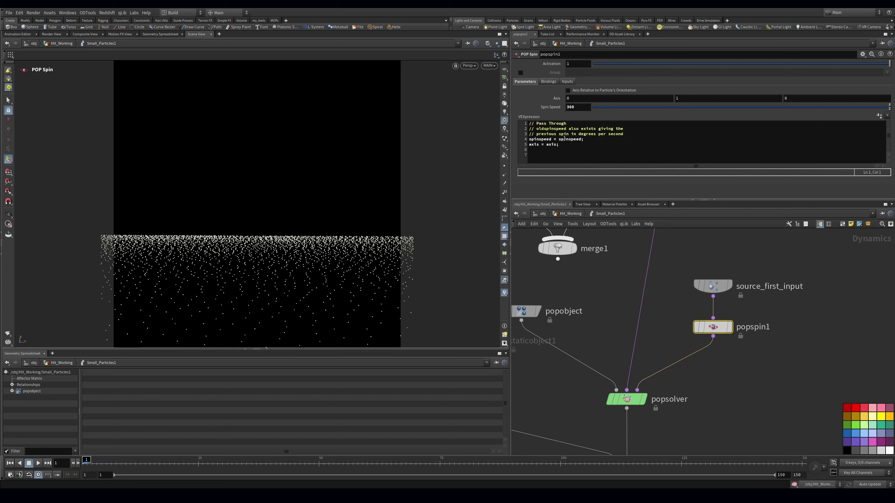
drag(633, 135, 528, 123)
key(Delete)
key(Delete)
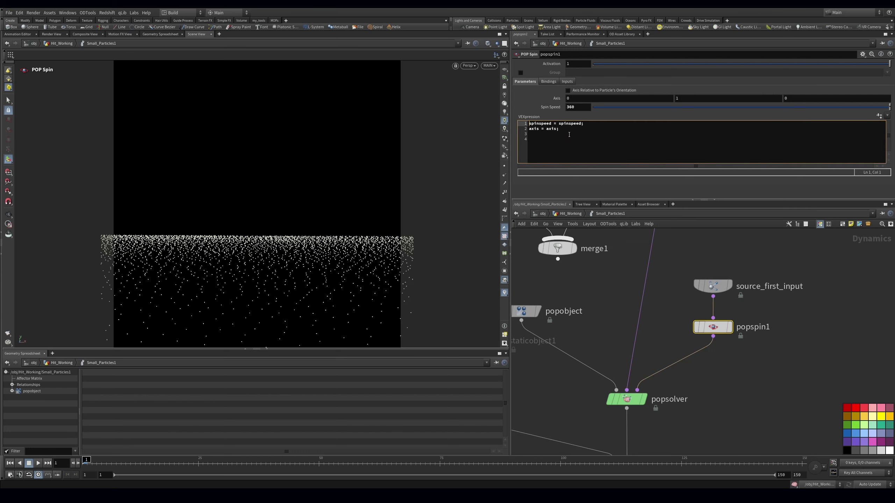
click(568, 129)
triple_click(569, 125)
key(Delete)
key(Delete)
click(545, 128)
click(581, 123)
key(shift+Left)
key(shift+Left)
key(shift+Left)
key(shift+Left)
key(BackSpace)
text(rand()
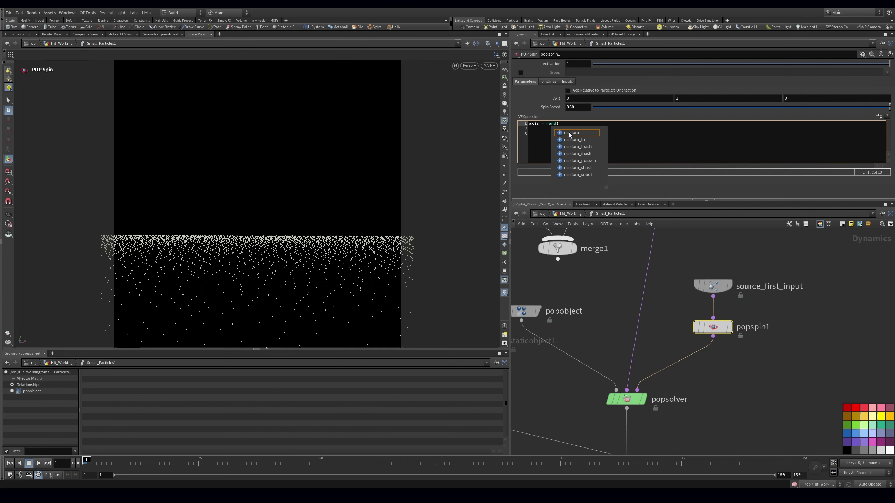
text(@id) - set(0.0)
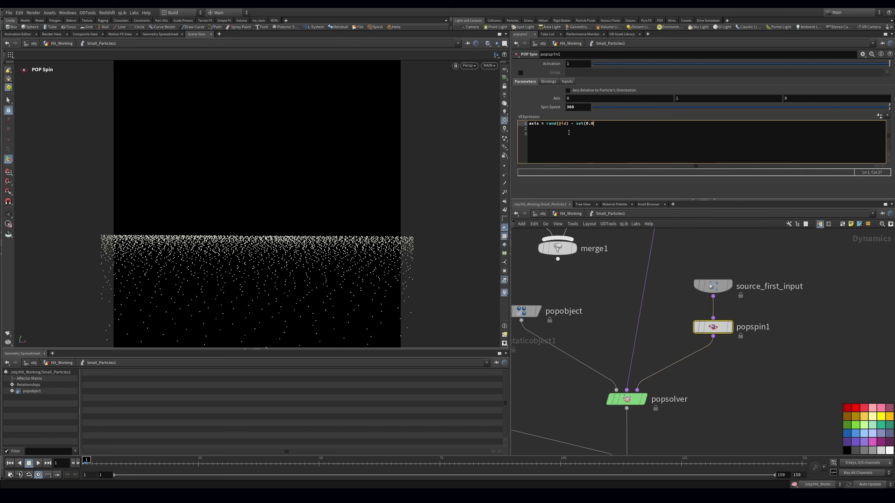
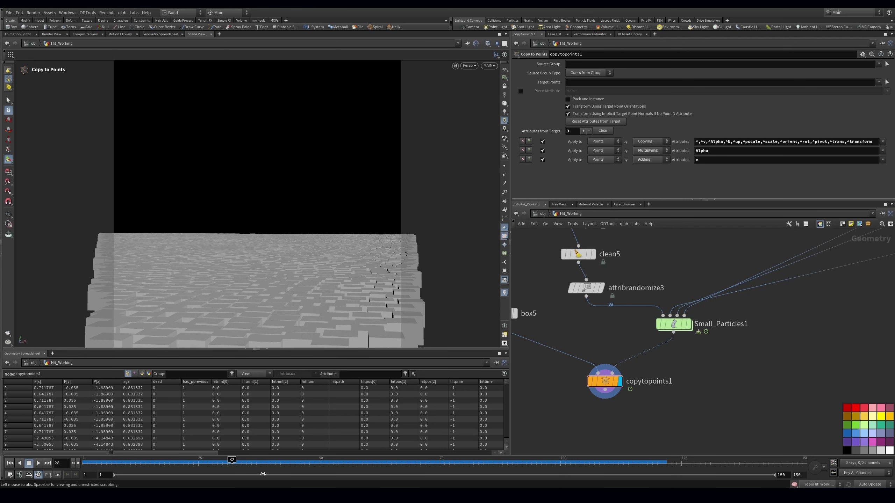
Delete attribrandomize3 between clean5 and Small_Particles1, shift Small_Particles1 slightly and return to the first frame
double_click(675, 330)
click(569, 213)
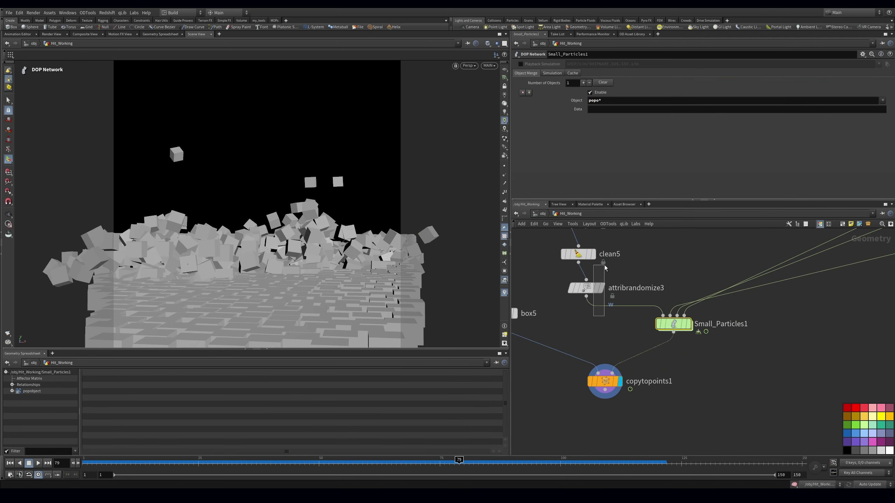
click(606, 275)
drag(674, 325, 664, 322)
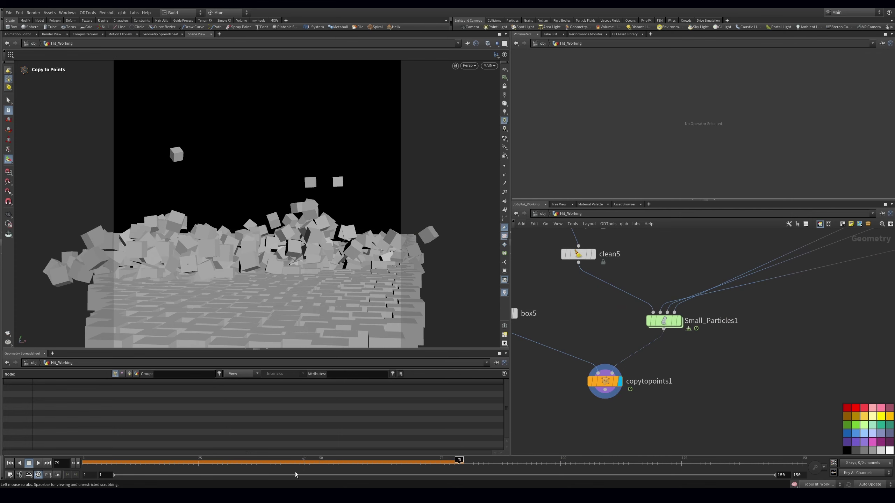
key(ctrl+Up)
Multiply popspin1's spinspeed expression by 5 and play back the spinning boxes in the Hit_Working network
double_click(663, 322)
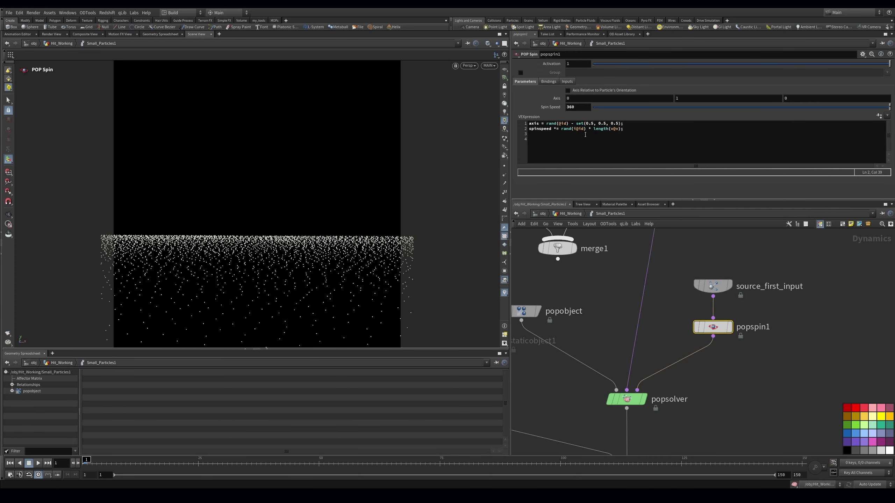
click(621, 130)
text(* 5)
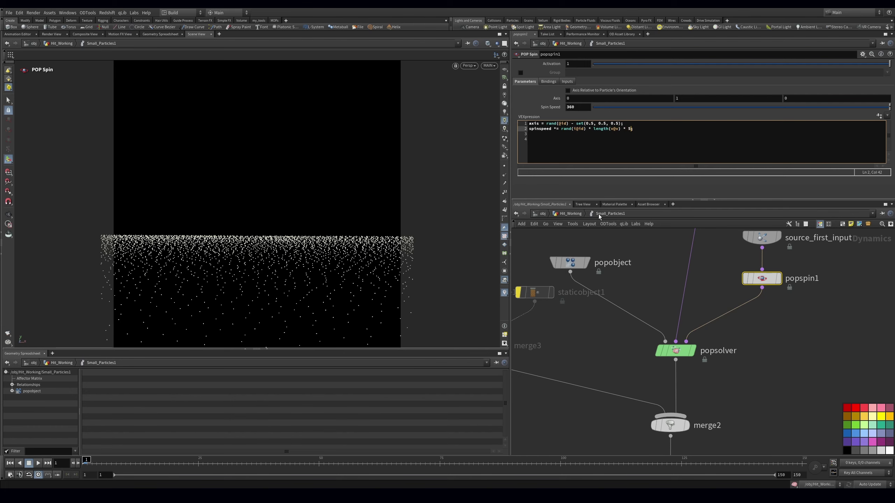
text(u)
click(37, 463)
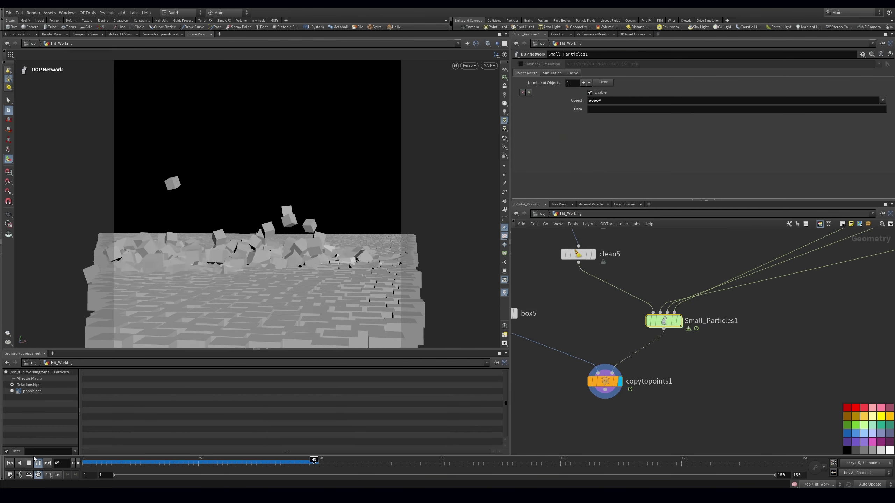
drag(97, 464, 87, 464)
Set Hit1's Velocity Scale to 3.77, edit its Velocity Blend and review the boxes over the timeline
double_click(664, 321)
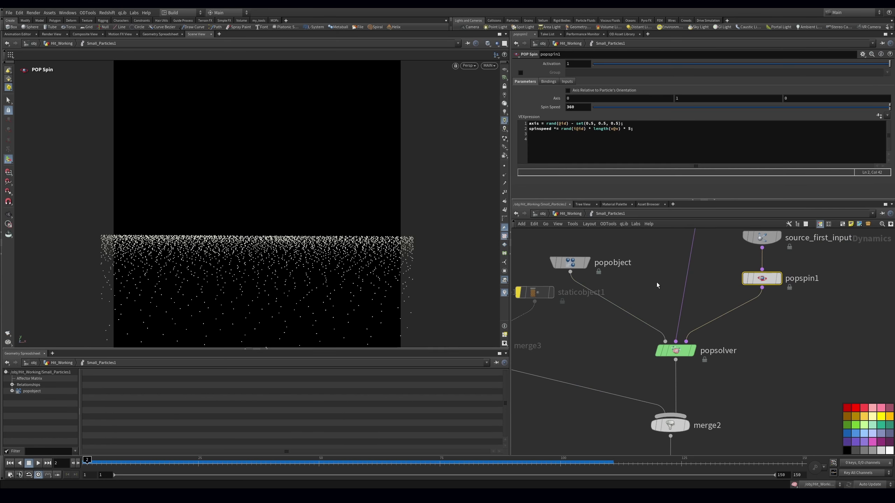
middle_drag(670, 317, 643, 411)
click(677, 279)
drag(620, 112, 709, 111)
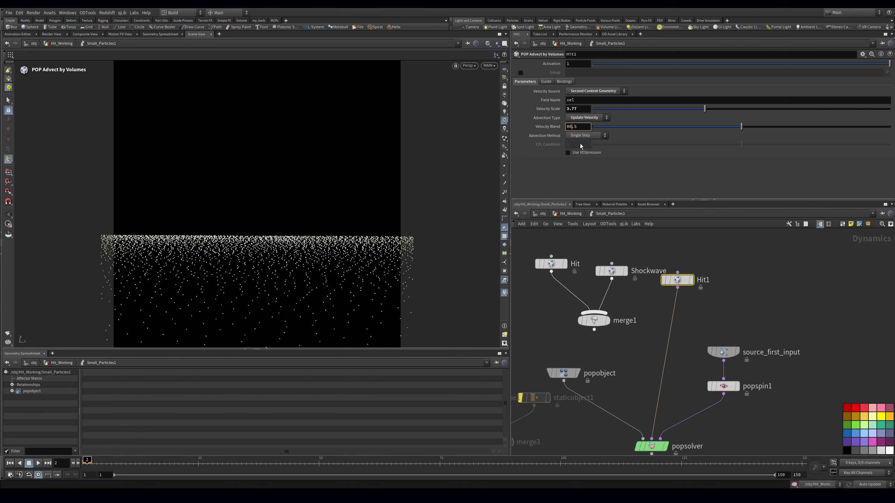
key(BackSpace)
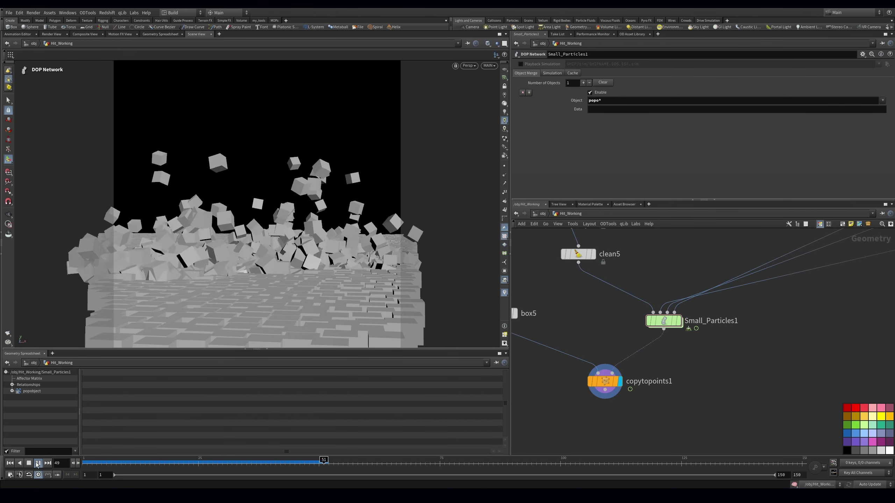
drag(117, 462, 453, 461)
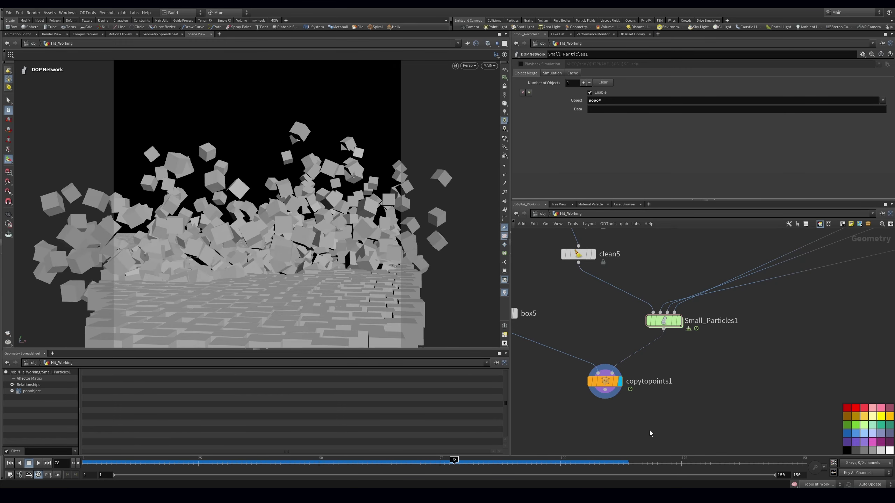
Insert a reference copy of retime2 between Small_Particles1 and copytopoints1 and play back the result
scroll(723, 374, down, 5)
scroll(768, 376, up, 4)
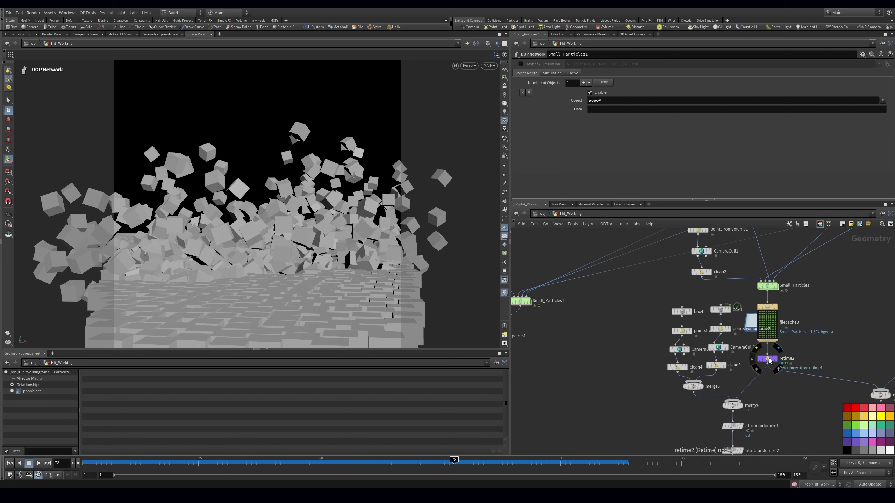
alt+drag(769, 359, 619, 326)
click(38, 463)
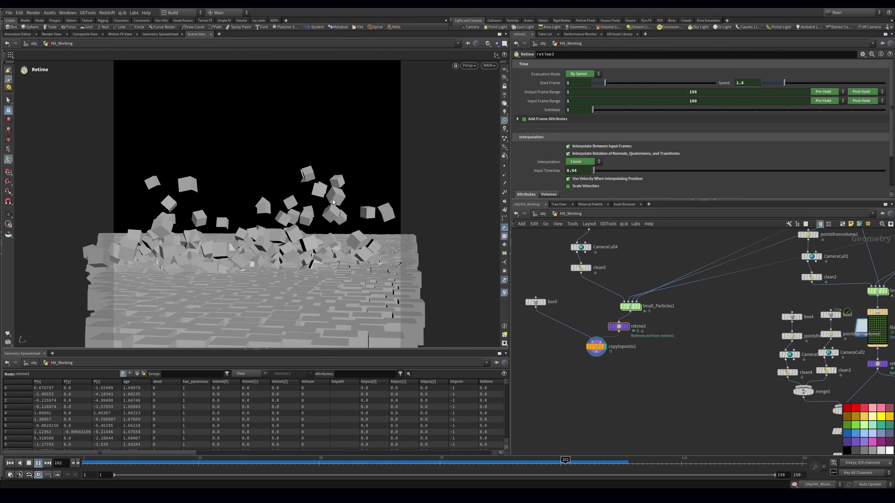
Return to the first frame, spread out copytopoints1 and retime3 in the network, and scrub the timeline to frame 124
key(ctrl+Up)
middle_drag(597, 340, 599, 405)
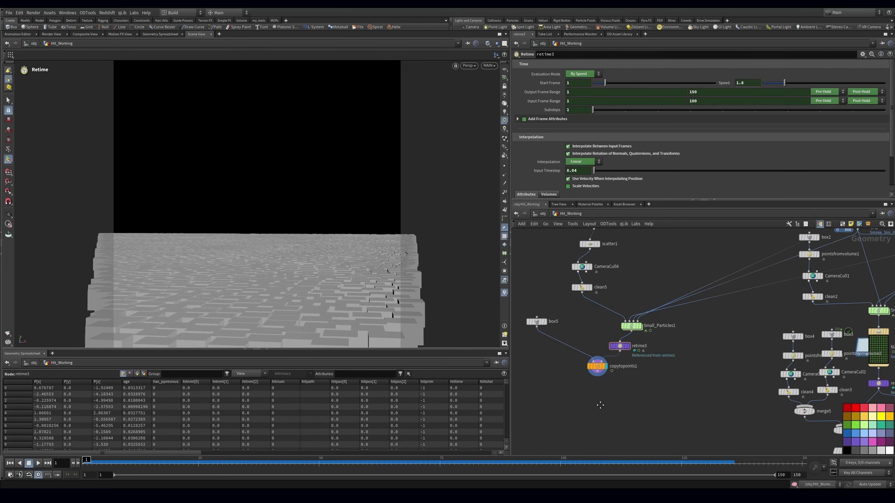
scroll(600, 405, up, 2)
drag(600, 407, 556, 416)
drag(628, 391, 637, 415)
drag(165, 469, 677, 462)
Review the settings of popspin1 and Hit1 inside Small_Particles1 and return to the Hit_Working network
double_click(643, 364)
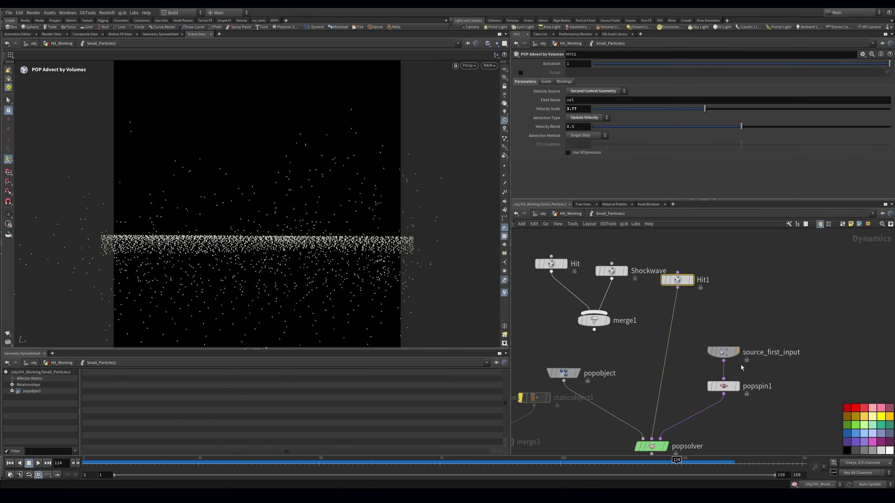
click(724, 386)
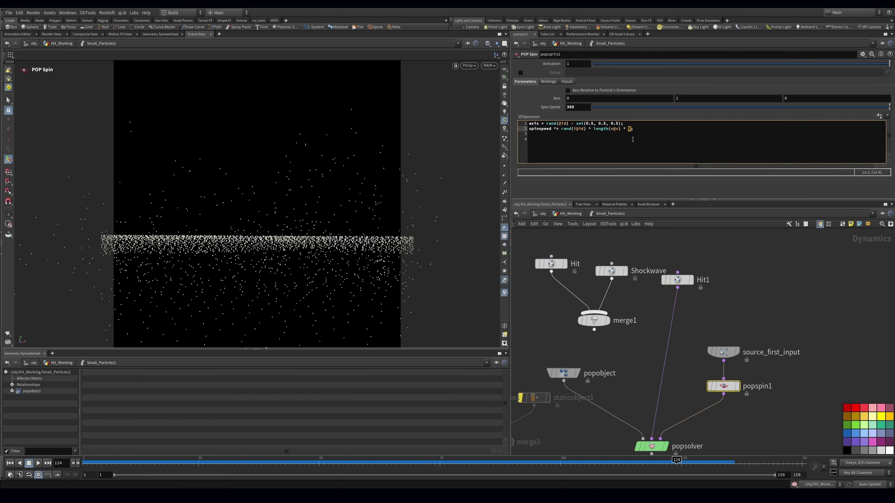
click(678, 280)
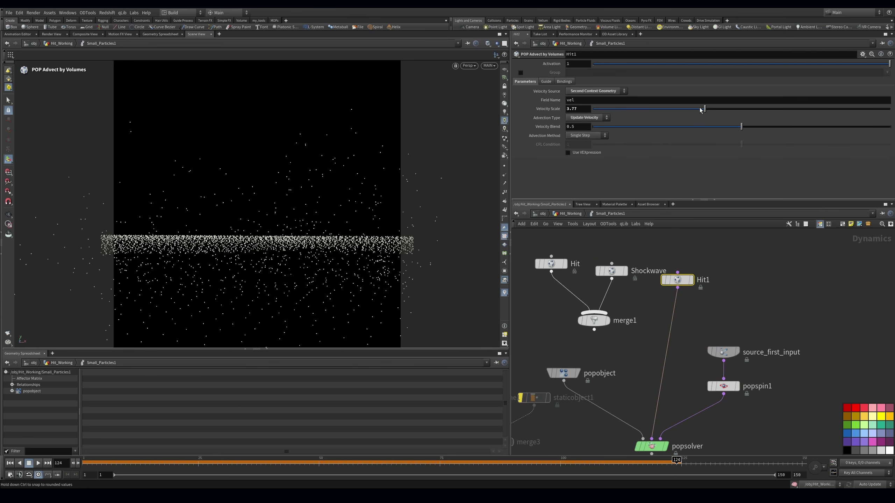
click(571, 214)
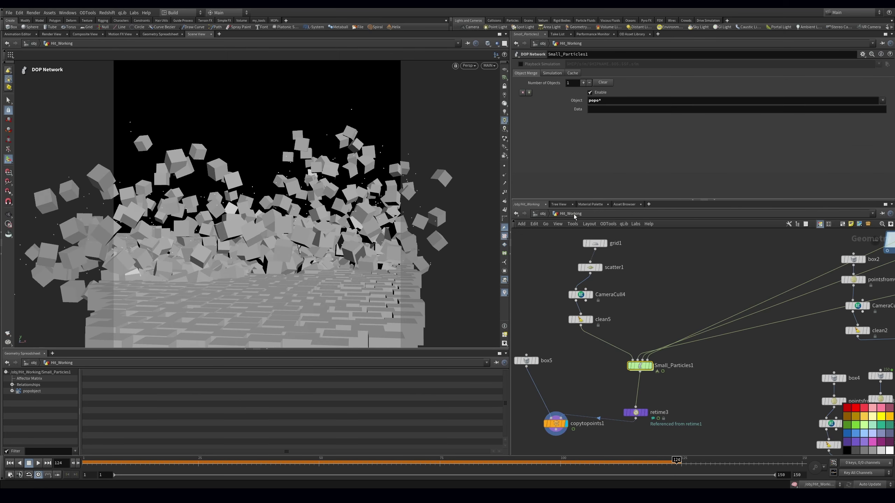
Save the scene and reposition copytopoints1 and retime3 below Small_Particles1
click(617, 347)
middle_drag(600, 367, 664, 303)
key(ctrl+s)
drag(614, 339, 604, 377)
click(695, 328)
drag(694, 328, 701, 317)
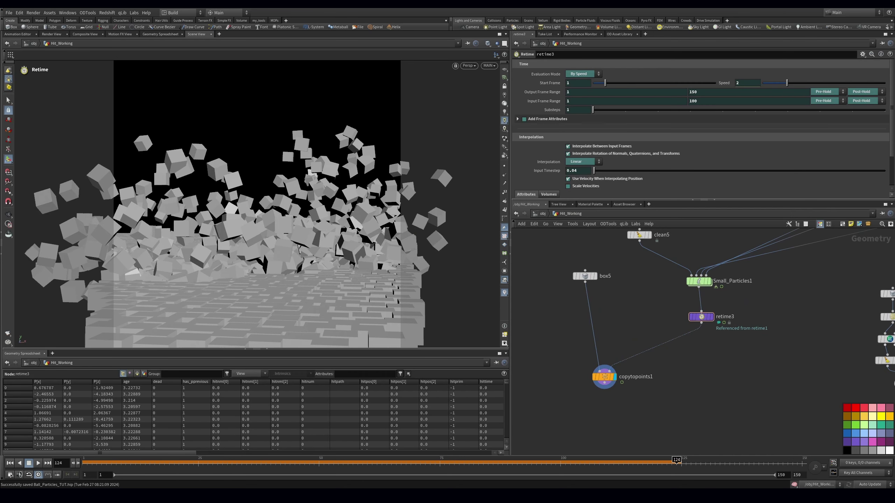
Move box5 farther from copytopoints1, display it and reset its Uniform Scale to 1
middle_drag(742, 312, 795, 339)
drag(662, 325, 584, 295)
drag(641, 306, 600, 275)
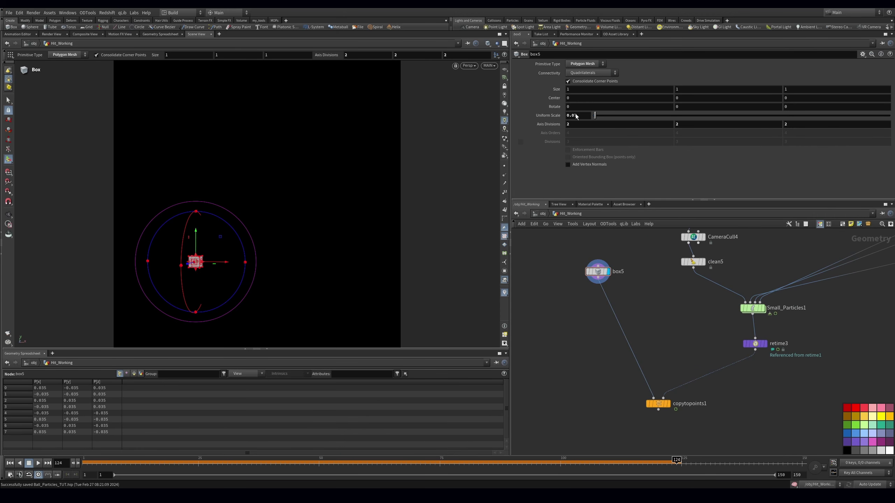
ctrl+middle_click(584, 114)
Insert an RBD Material Fracture node between box5 and copytopoints1 and display it
drag(597, 272, 608, 265)
key(Tab)
text(rbdmat)
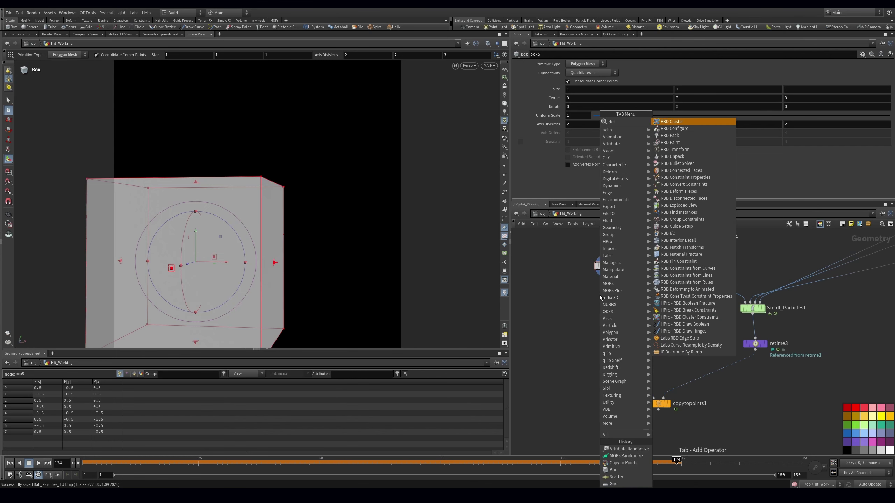
key(Return)
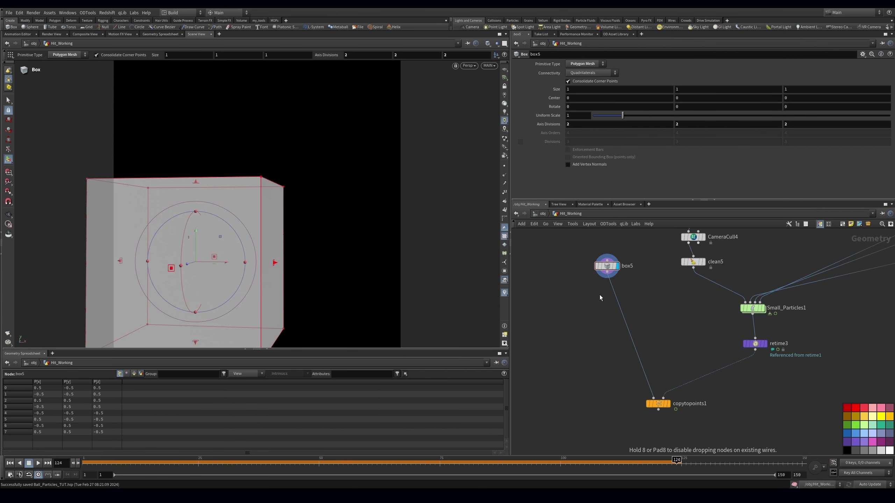
click(600, 295)
drag(600, 295, 618, 295)
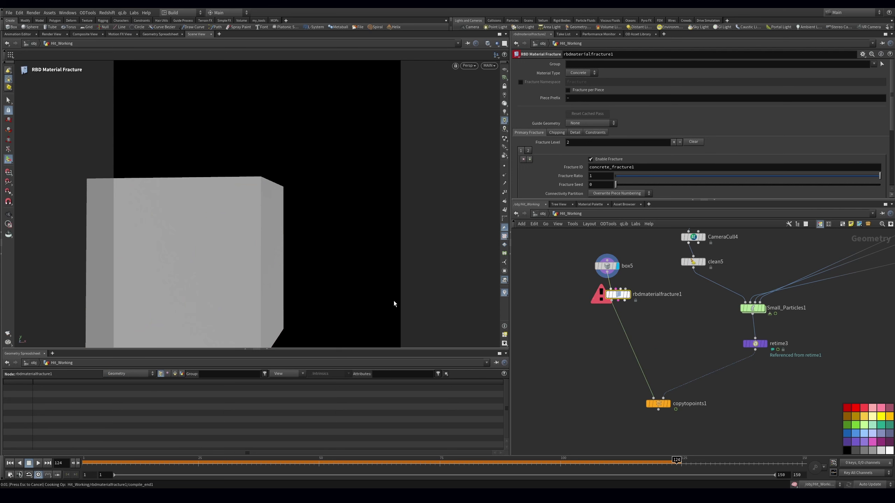
key(ctrl+s)
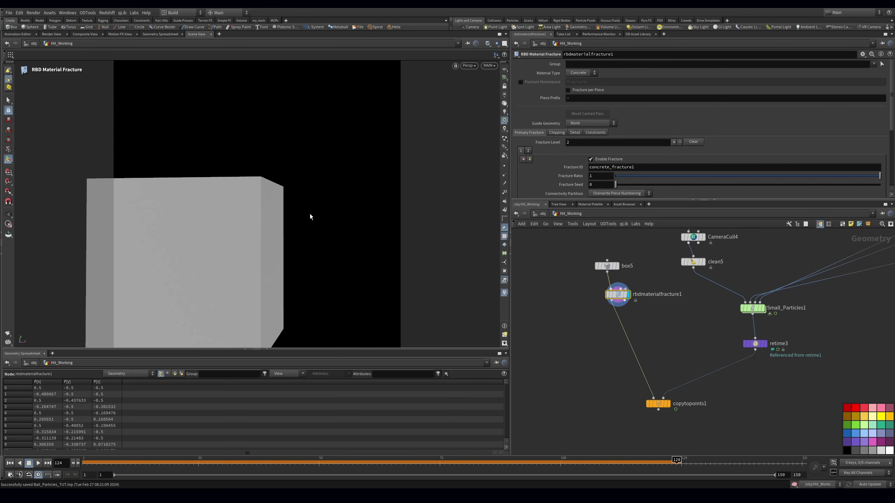
Branch an Exploded View node off rbdmaterialfracture1 and display the separated pieces
scroll(261, 212, up, 5)
key(Tab)
text(e)
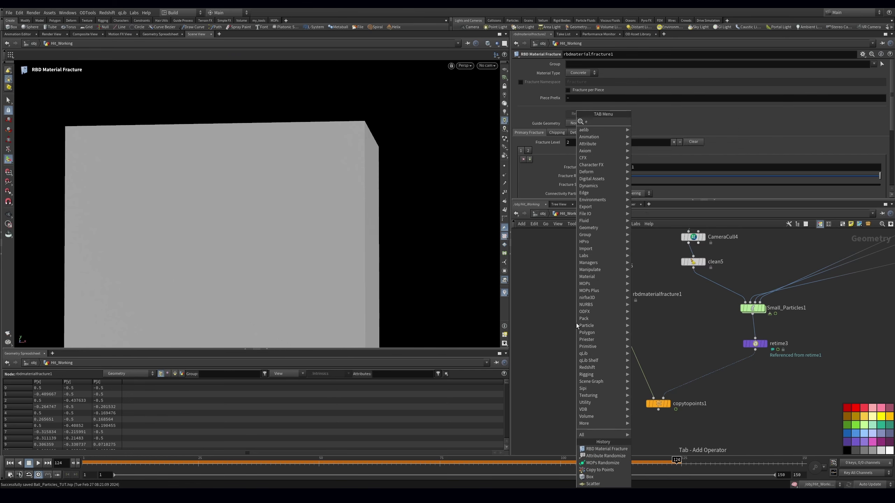
text(xploded)
key(Return)
click(576, 322)
drag(299, 216, 277, 215)
key(Return)
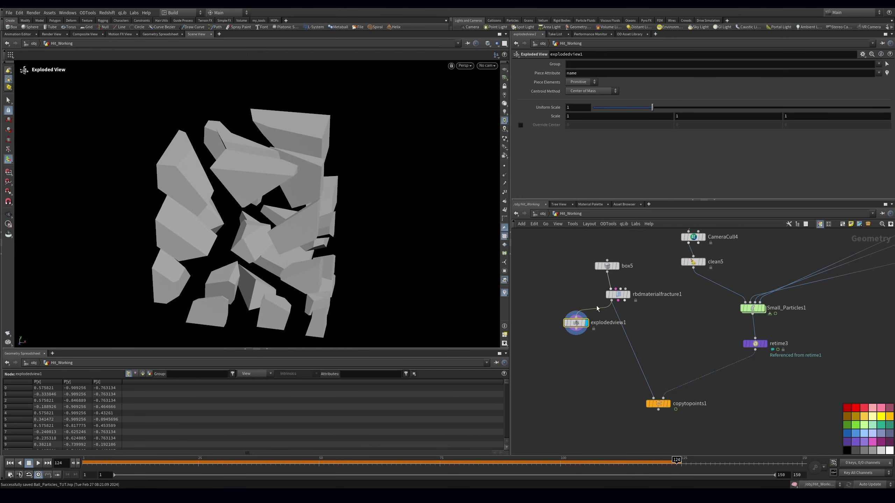
Examine the primitive and point attributes of rbdmaterialfracture1 in the geometry spreadsheet, including the name attribute
scroll(599, 303, up, 2)
middle_click(621, 297)
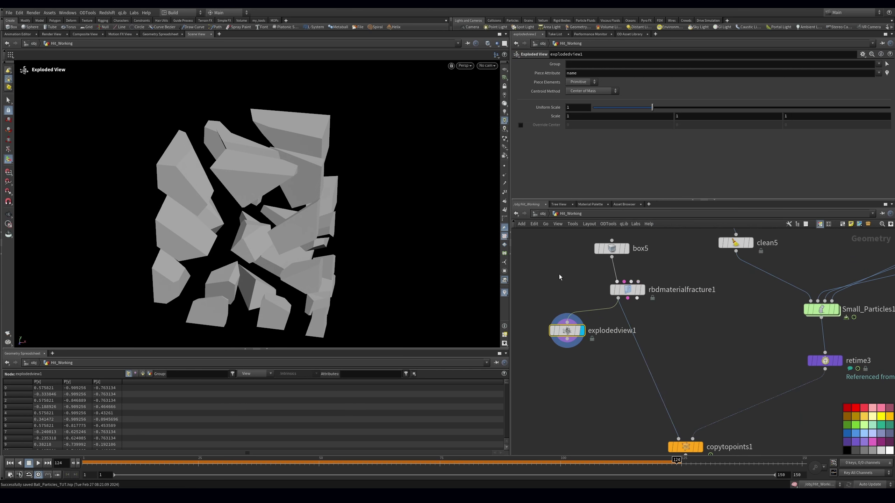
click(624, 289)
click(173, 375)
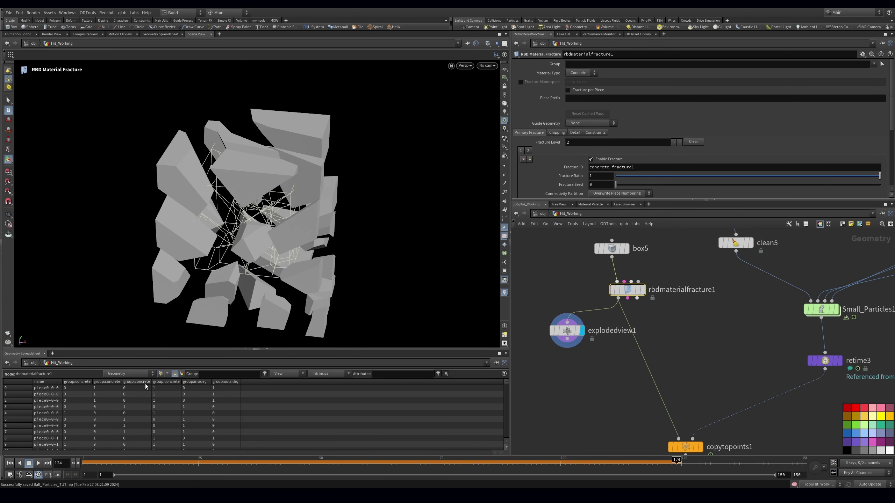
click(49, 382)
click(161, 374)
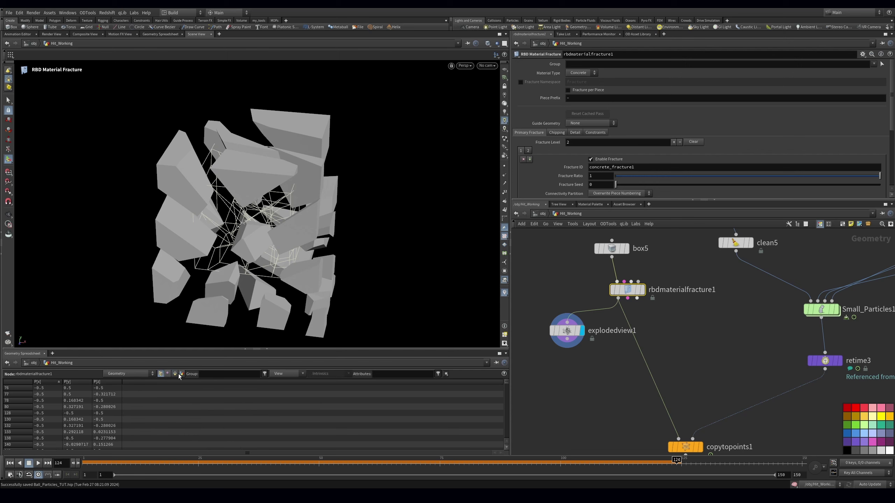
click(580, 331)
Add a Subdivide node after explodedview1 and display the rounded pieces
scroll(603, 359, up, 2)
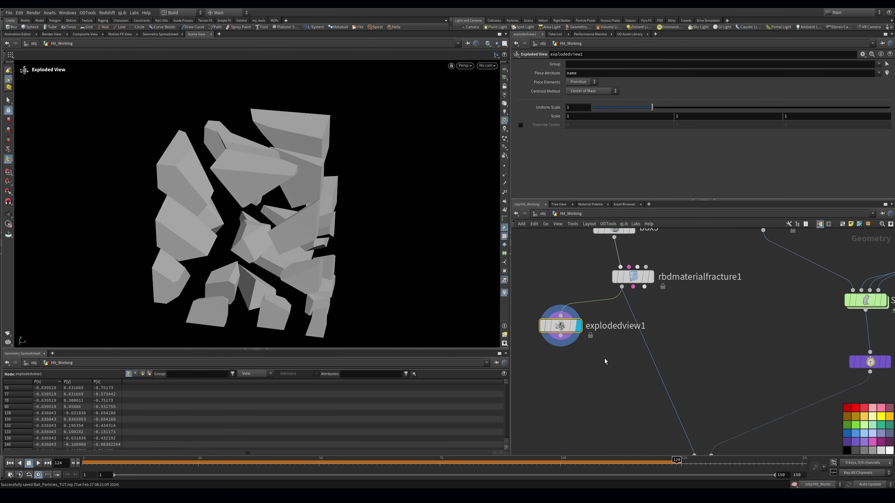
middle_drag(584, 365, 634, 343)
key(Tab)
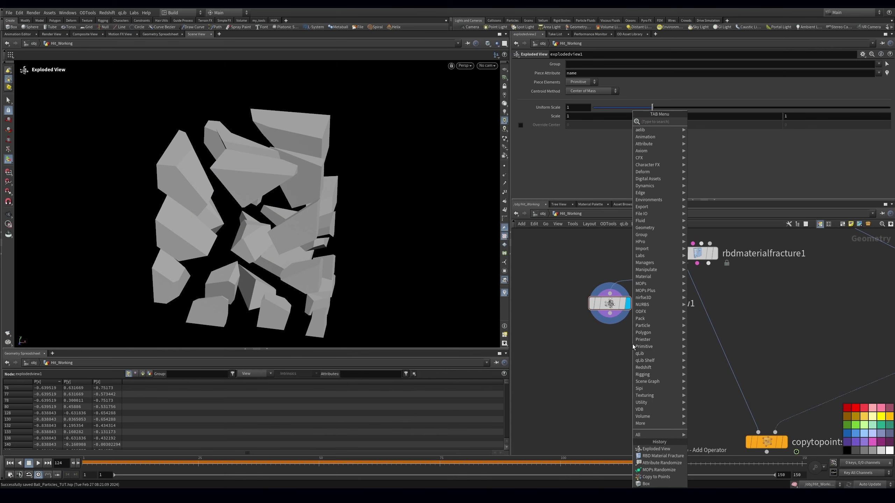
text(su)
key(Return)
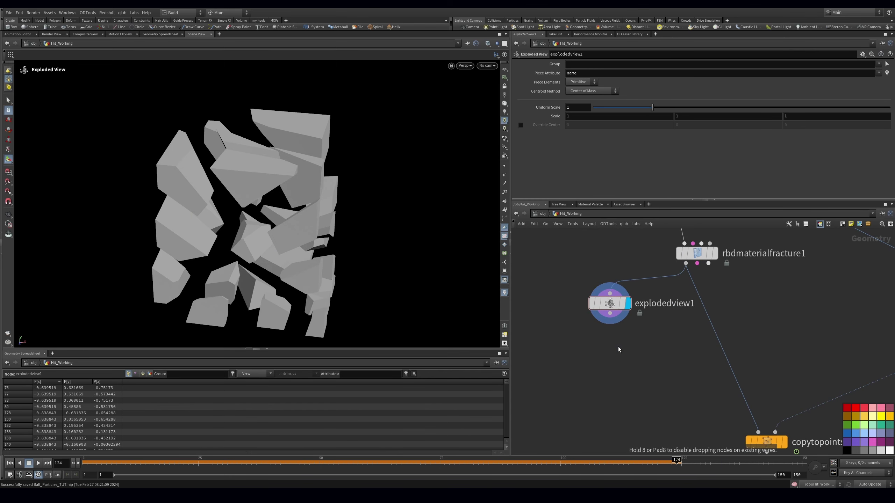
click(619, 348)
click(616, 349)
click(642, 360)
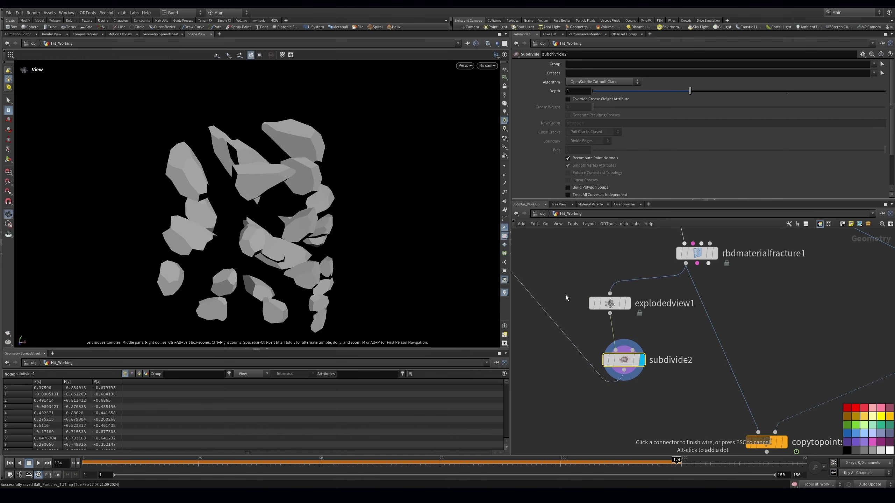
Compare the fractured pieces before and after subdivision by switching the display between explodedview1 and subdivide2 and orbiting around them
drag(255, 239, 301, 197)
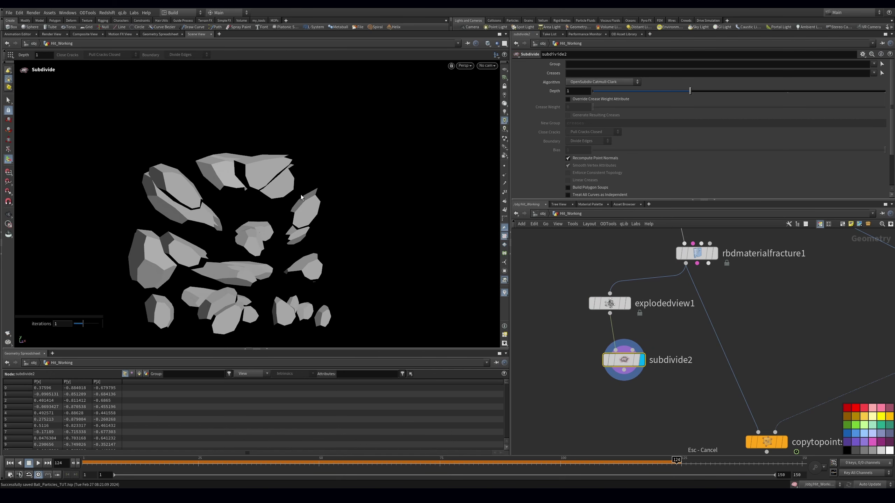
click(609, 303)
key(r)
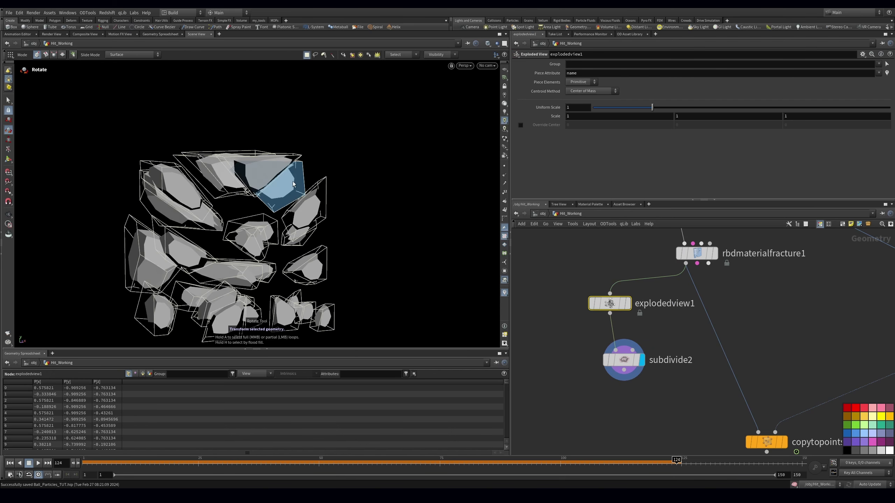
alt+drag(276, 189, 259, 176)
click(627, 303)
alt+drag(307, 198, 254, 191)
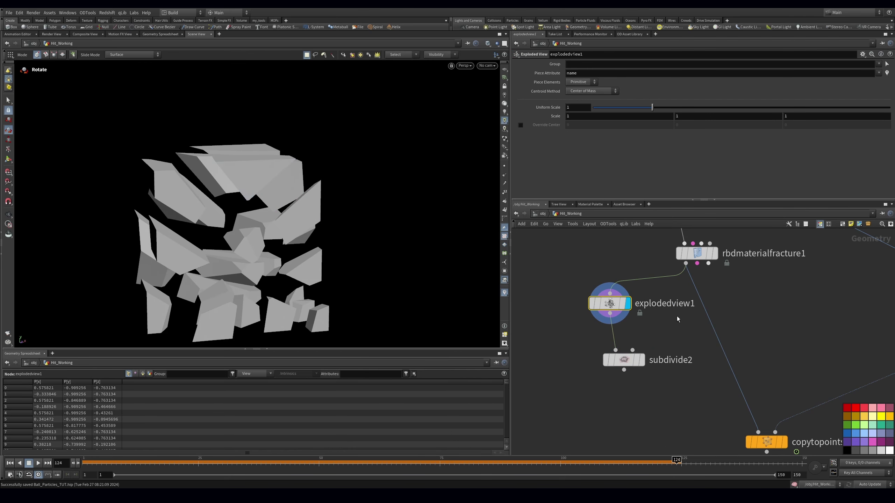
drag(602, 376, 603, 375)
key(r)
alt+drag(300, 208, 273, 222)
Add an Assemble node after subdivide2, feed subdivide2 directly from rbdmaterialfracture1 and display assemble1
middle_drag(672, 386, 677, 335)
scroll(677, 334, up, 2)
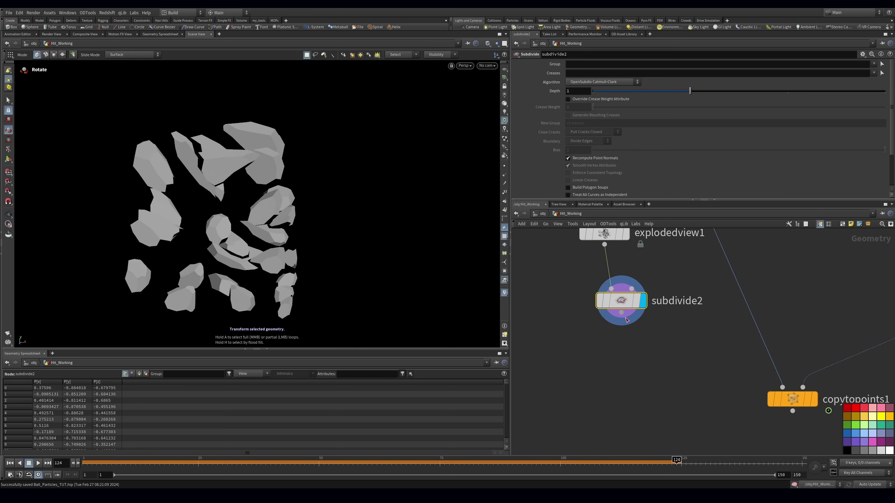
key(Tab)
text(assemble)
key(Return)
middle_drag(655, 265, 681, 308)
click(578, 313)
drag(691, 397, 672, 300)
click(668, 350)
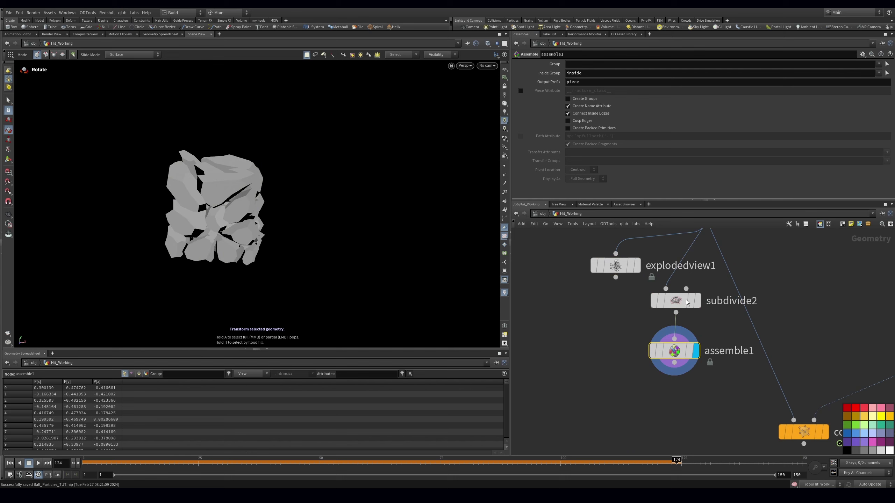
Enable Create Packed Primitives on assemble1, check its node info and add an Enumerate node below it
click(598, 128)
middle_click(683, 353)
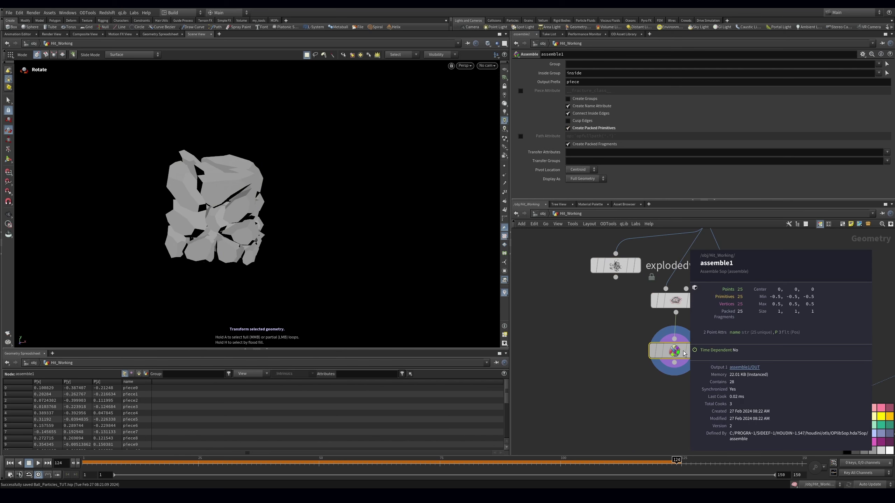
scroll(670, 385, down, 1)
key(Tab)
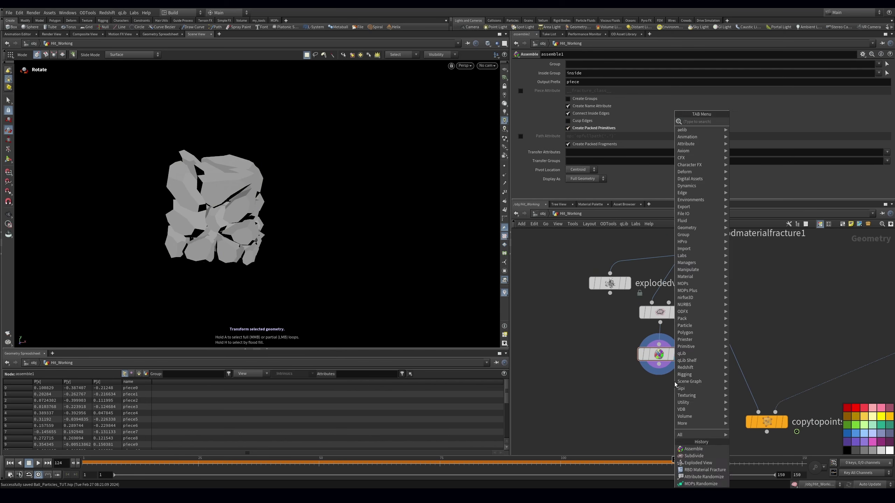
text(enum)
key(Return)
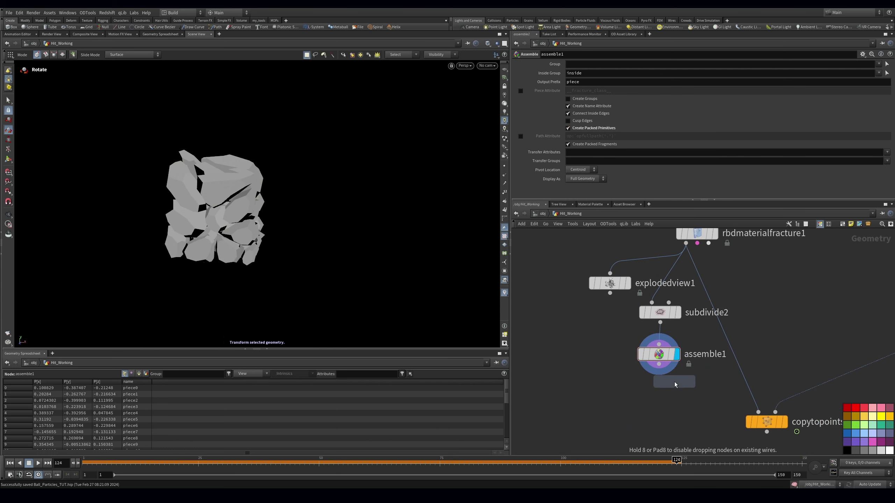
click(658, 395)
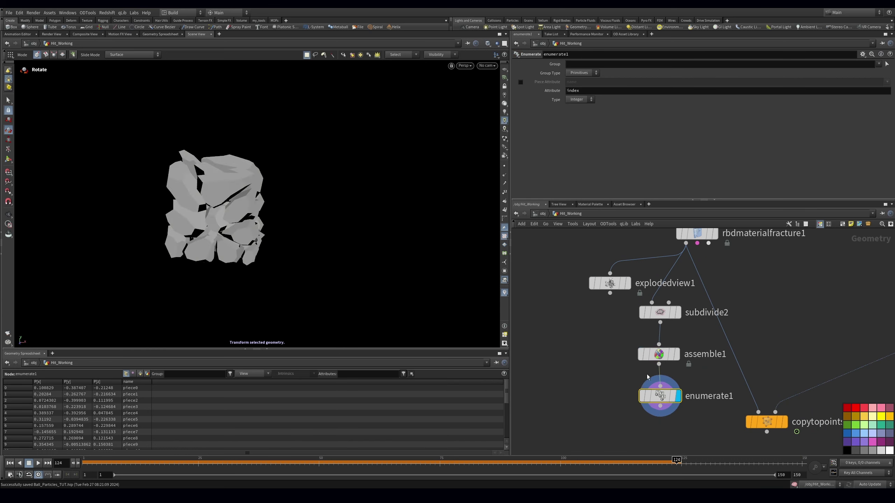
Set enumerate1's Group Type to Points and its Attribute to variant
click(583, 73)
click(577, 86)
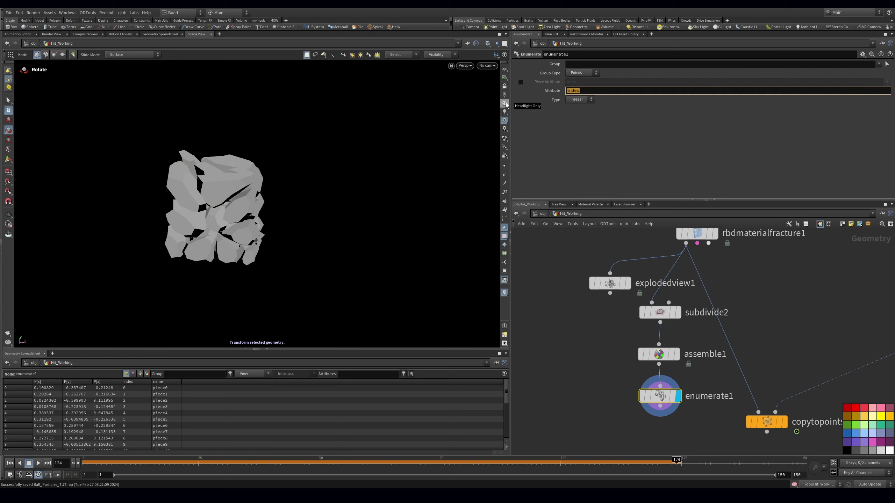
text(variant)
key(Return)
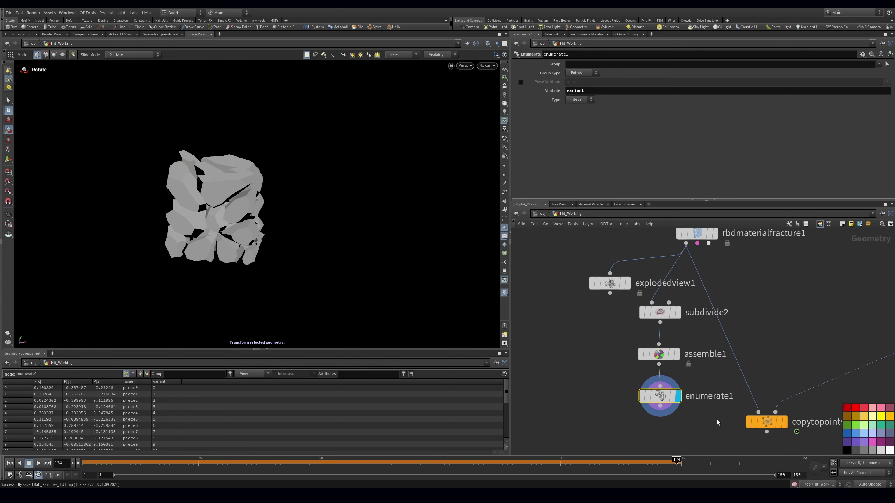
Add an Attribute Wrangle after enumerate1 with the VEXpression "v@P = set(0,0,0);" to center all pieces at the origin
middle_drag(717, 420, 714, 350)
key(Tab)
text(attp)
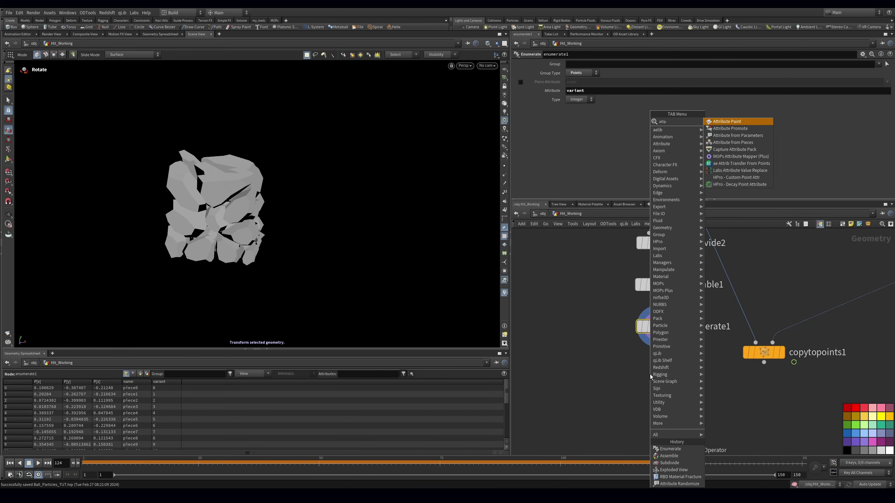
key(BackSpace)
text(wr)
key(Return)
click(650, 374)
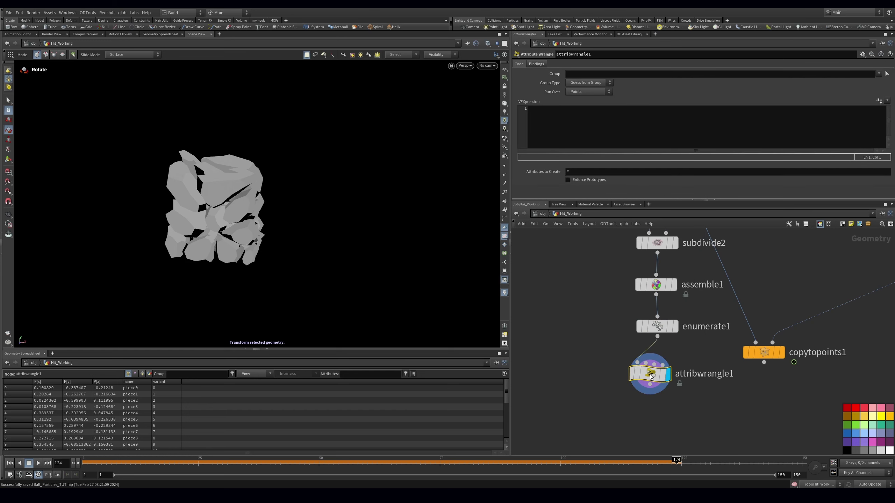
click(623, 112)
text(v@)
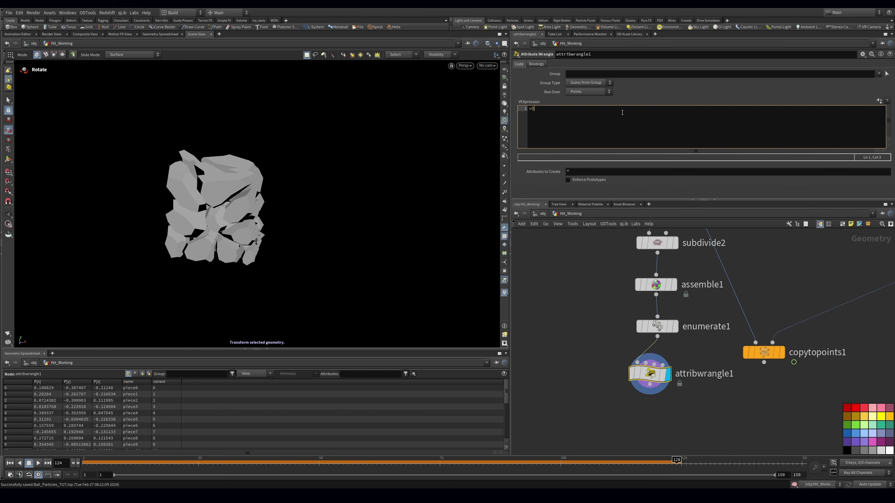
text(P = set(*)
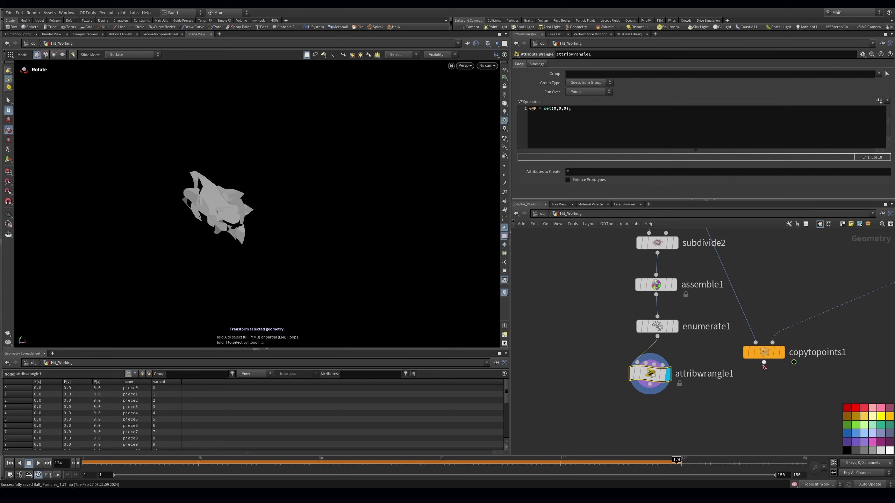
Add an Attribute from Pieces node between retime3 and copytopoints1 and feed attribwrangle1 into its second input
scroll(701, 356, down, 3)
drag(739, 355, 740, 403)
middle_drag(761, 369, 716, 335)
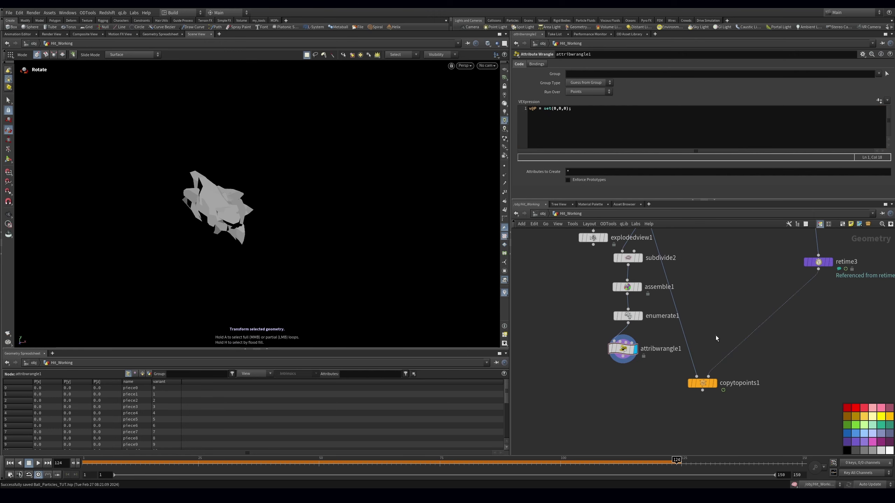
key(Tab)
text(att from)
key(Down)
key(Down)
key(Down)
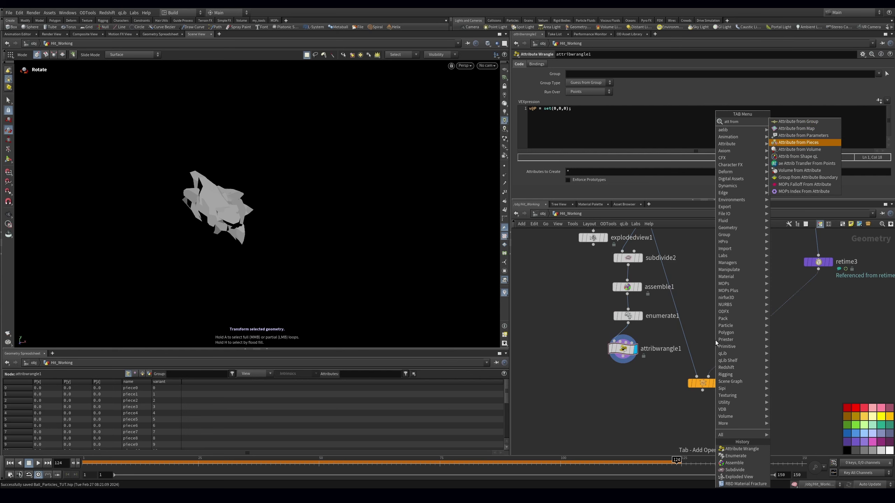
key(Return)
click(766, 321)
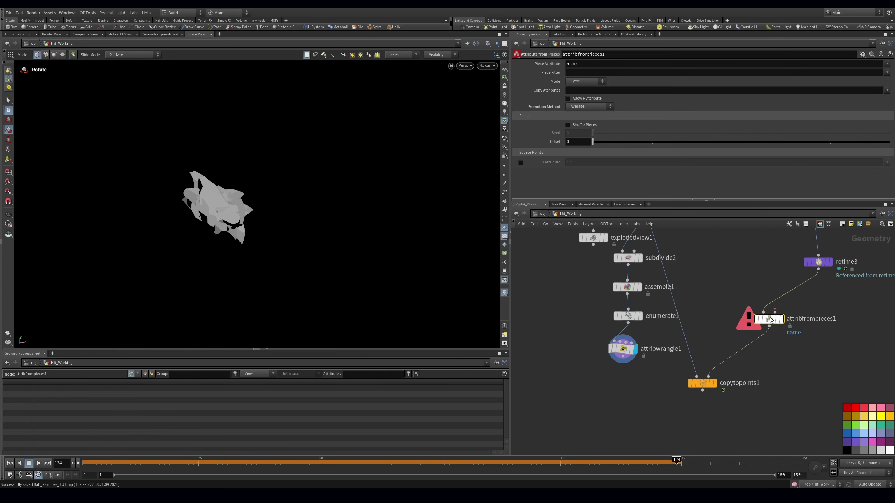
drag(767, 319, 625, 361)
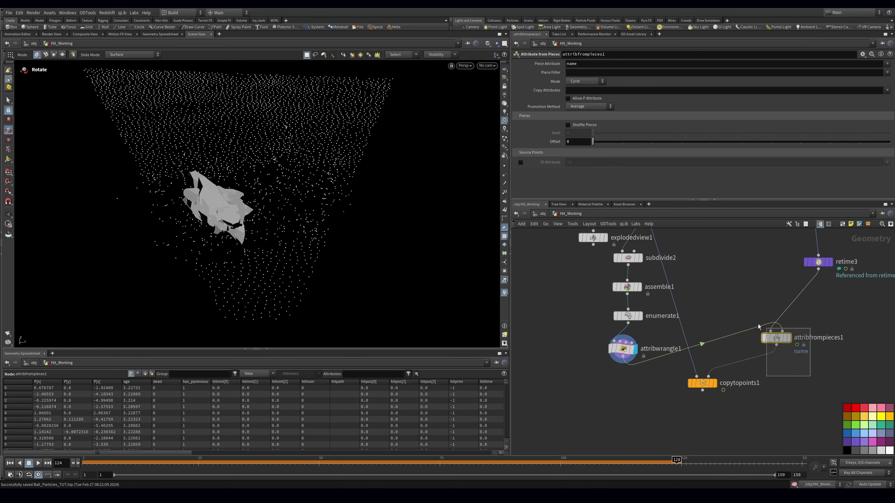
Set attribfrompieces1's Piece Attribute to variant and its Mode to Random
drag(776, 337, 785, 349)
double_click(571, 63)
text(variant)
key(Return)
click(587, 82)
click(581, 99)
middle_drag(715, 381, 689, 336)
drag(690, 336, 690, 364)
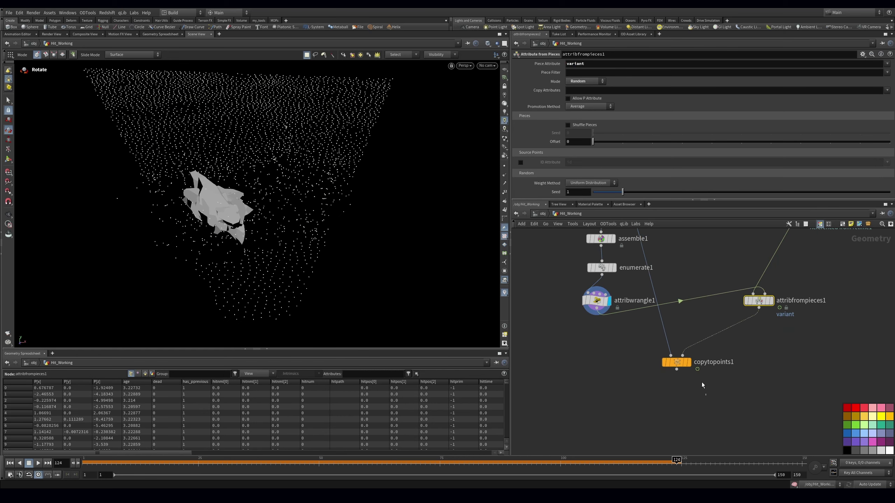
Enable copytopoints1's Piece Attribute as variant, feed attribwrangle1 into its first input and display the copies across the timeline
click(520, 91)
text(variant)
key(Return)
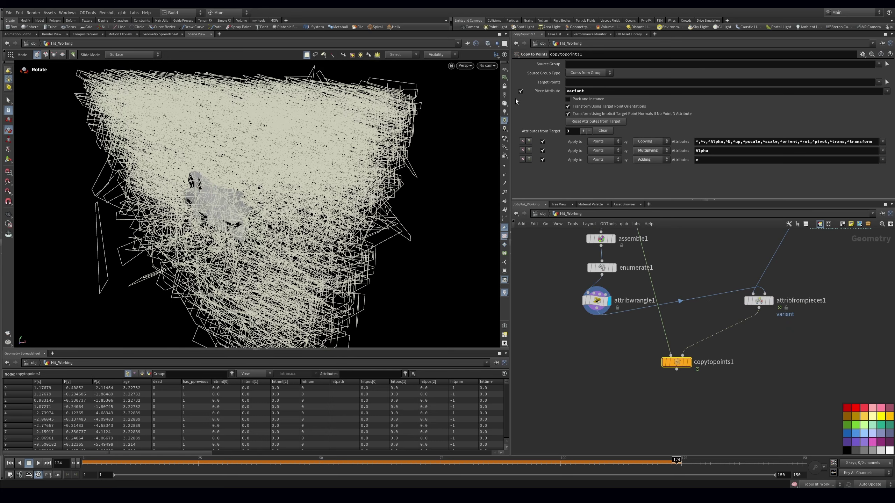
drag(597, 315, 671, 356)
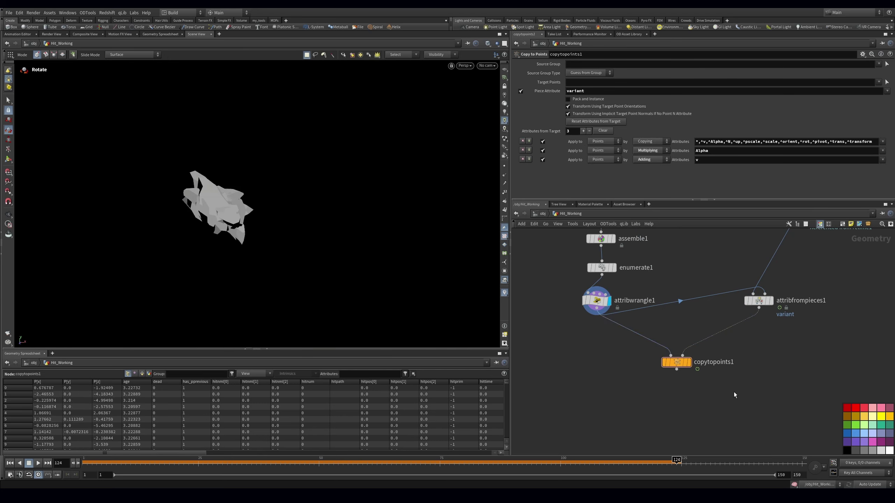
key(Escape)
drag(352, 197, 282, 244)
drag(122, 468, 280, 468)
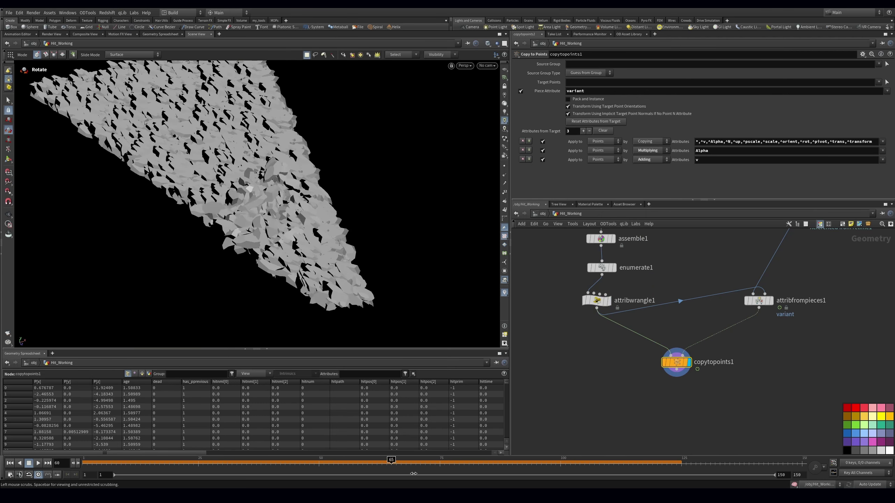
Insert an Attribute Randomize node between attribfrompieces1 and copytopoints1, with its Attribute Name set to pscale
drag(676, 362, 674, 409)
drag(763, 307, 763, 323)
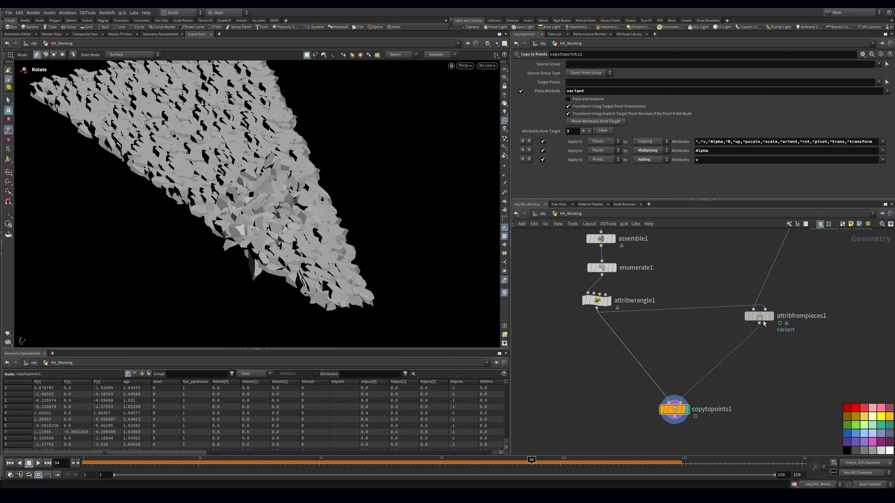
key(Tab)
text(att ra)
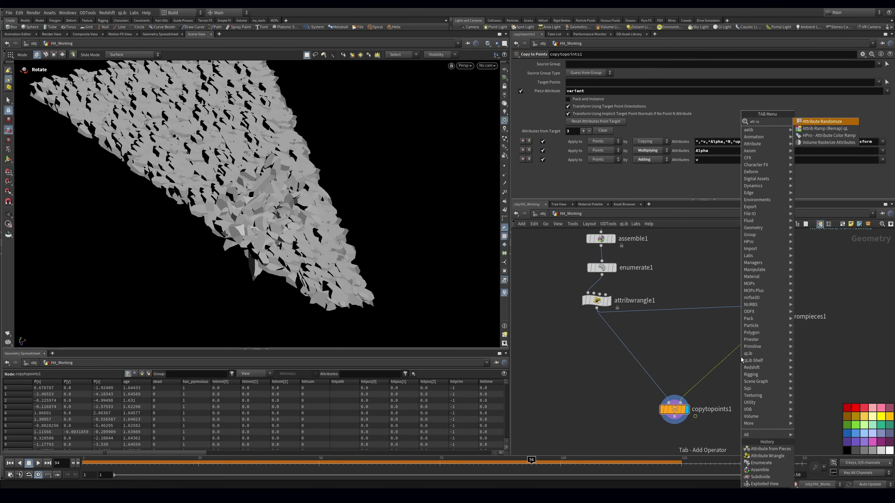
key(Return)
click(741, 357)
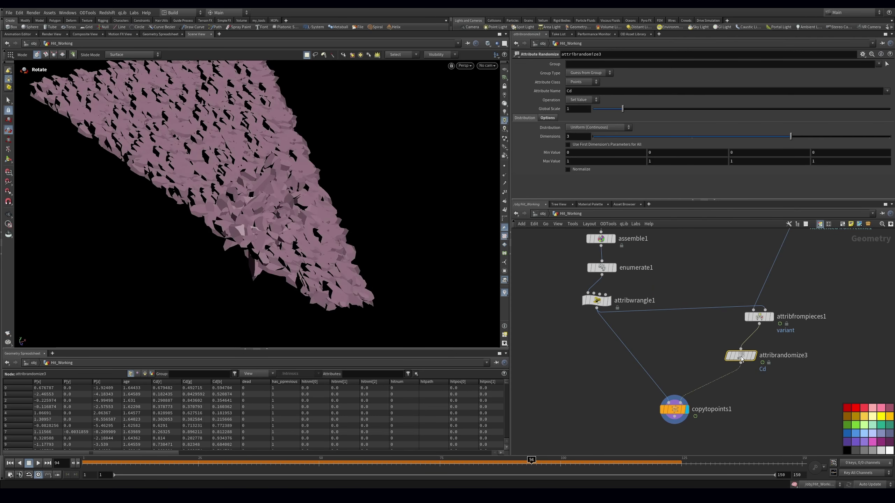
text(pscale)
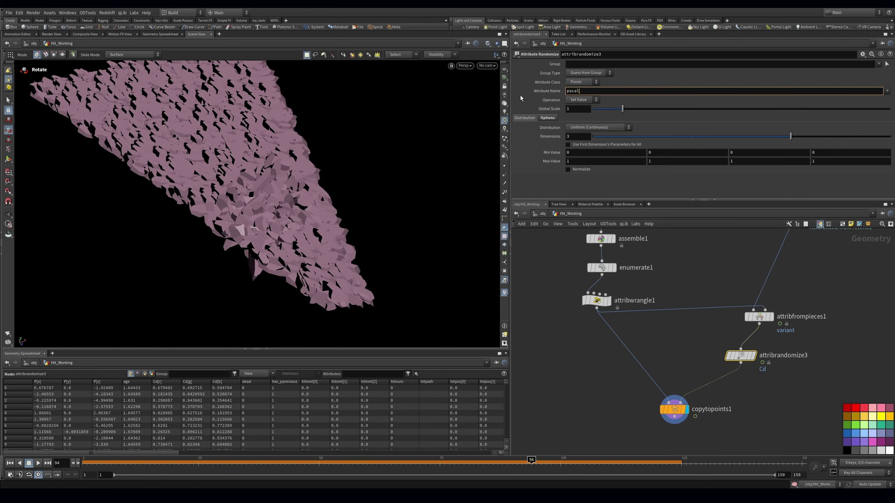
key(Return)
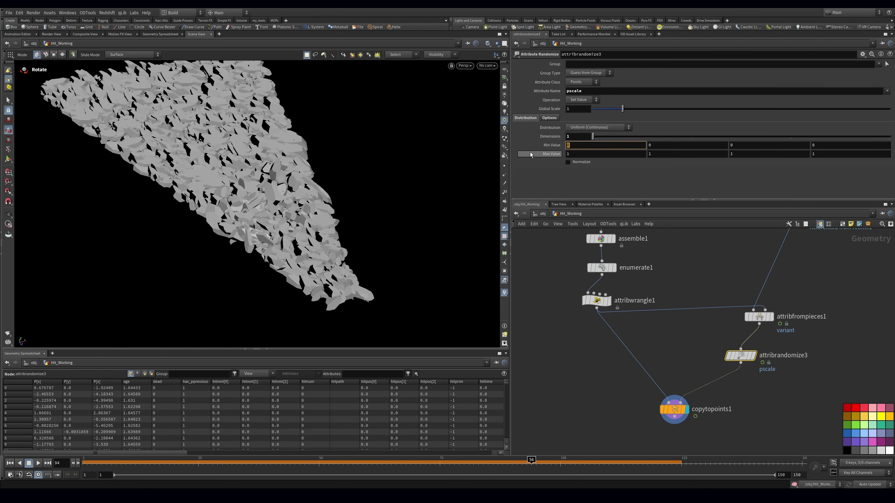
Set attribrandomize3's Min Value to 0.4 and Global Scale to 0.1, and check the debris size through the MAIN camera
text(0.4)
key(Return)
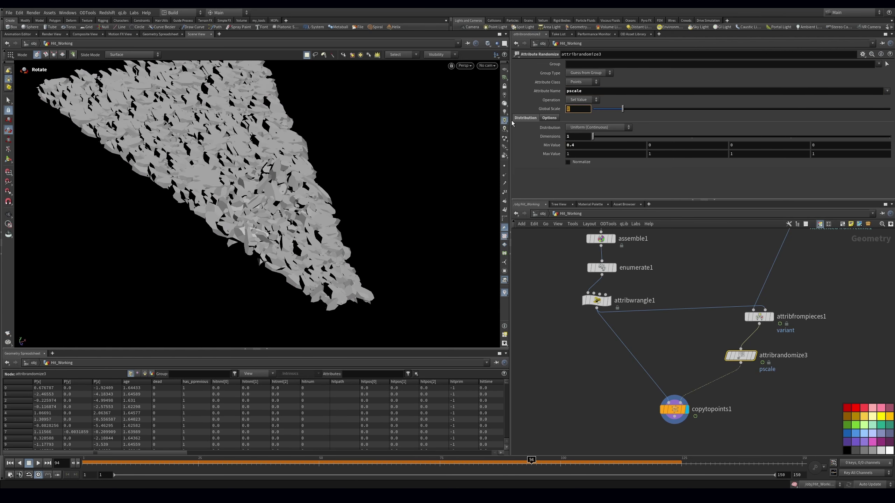
click(488, 66)
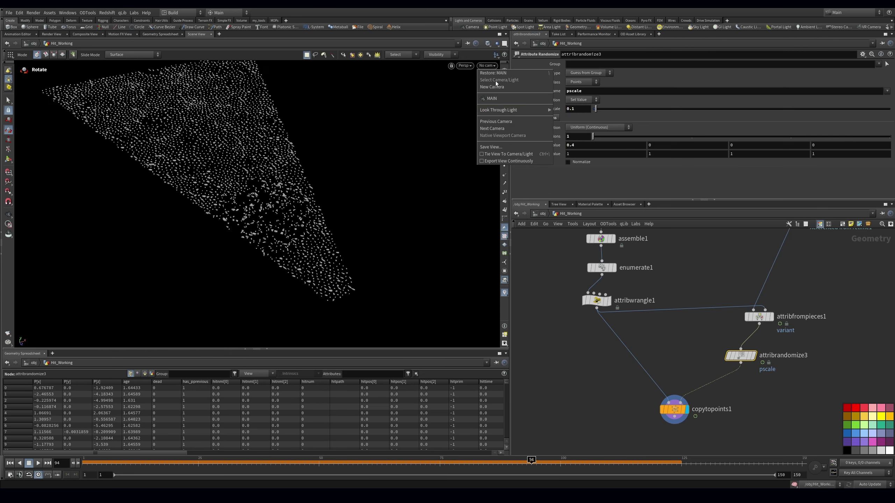
click(497, 98)
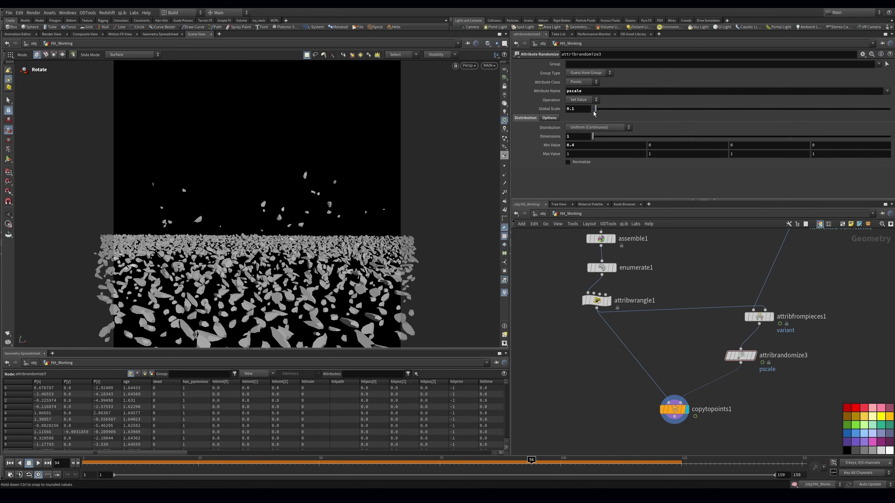
drag(88, 464, 266, 464)
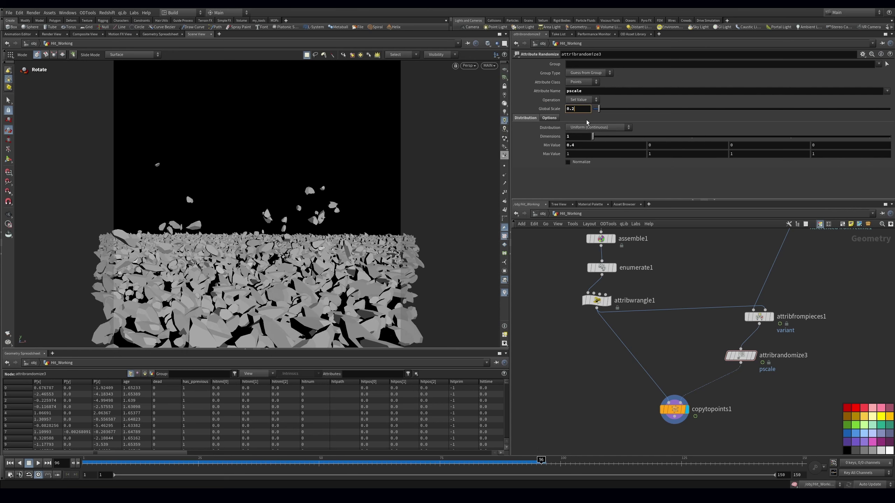
Move merge4 lower in the network, connect copytopoints1 to it, display the merged result and save the scene
scroll(771, 416, down, 6)
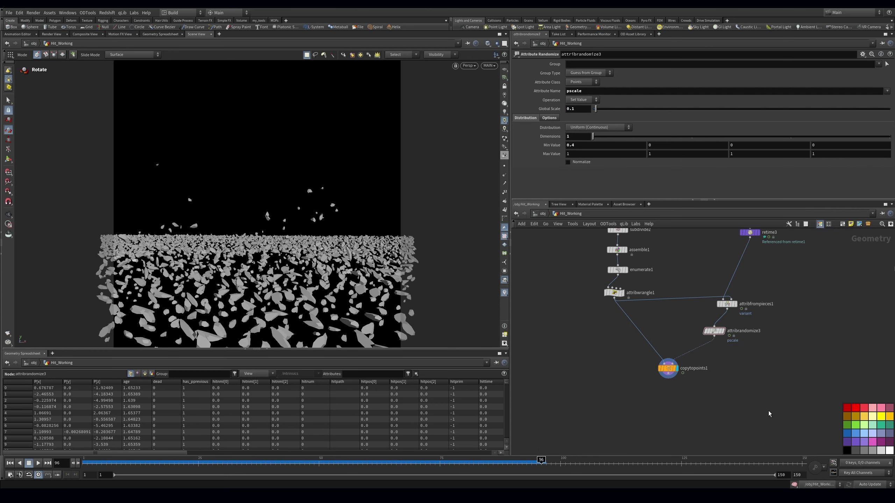
middle_drag(718, 339, 707, 347)
middle_drag(865, 310, 819, 309)
drag(836, 282, 837, 365)
key(ctrl+s)
click(834, 367)
drag(759, 401, 659, 390)
key(r)
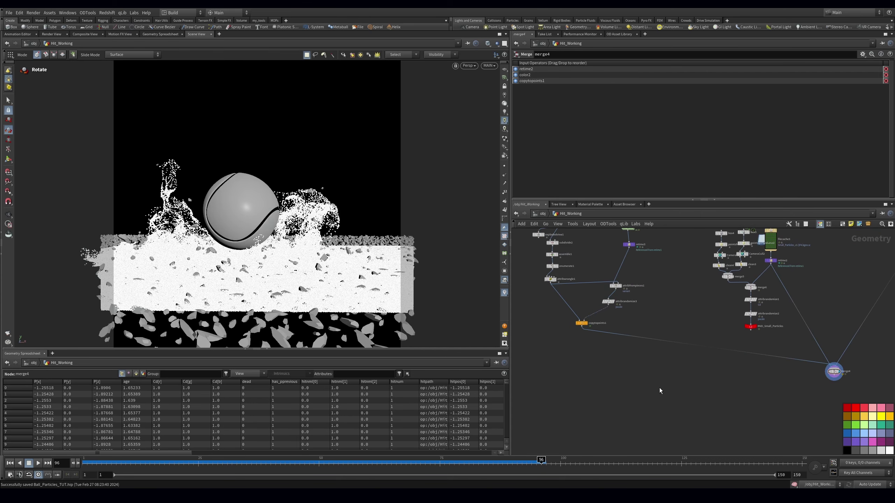
Replace retime2 with merge6 as the first input of merge4
middle_drag(755, 343, 741, 355)
scroll(755, 292, up, 3)
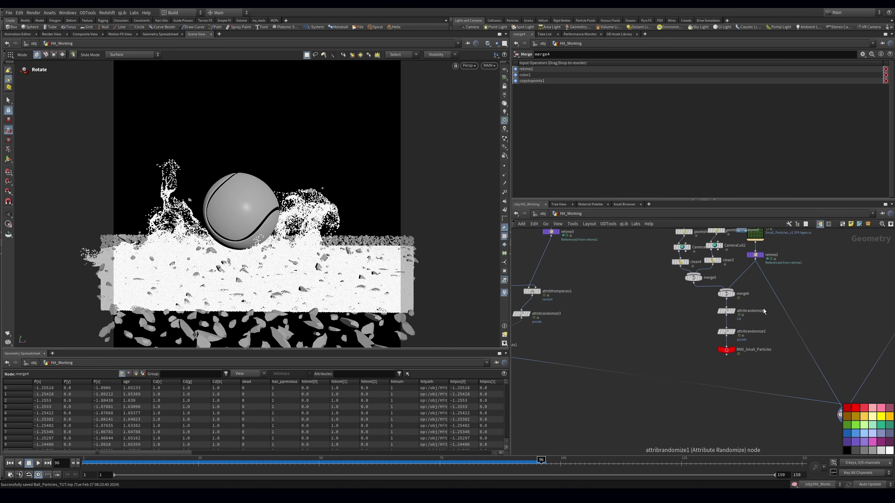
drag(769, 286, 726, 298)
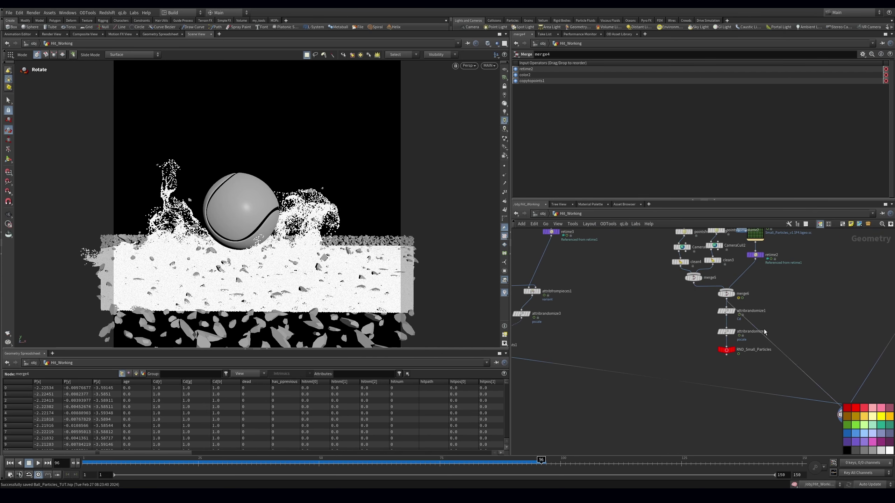
middle_drag(636, 318, 640, 301)
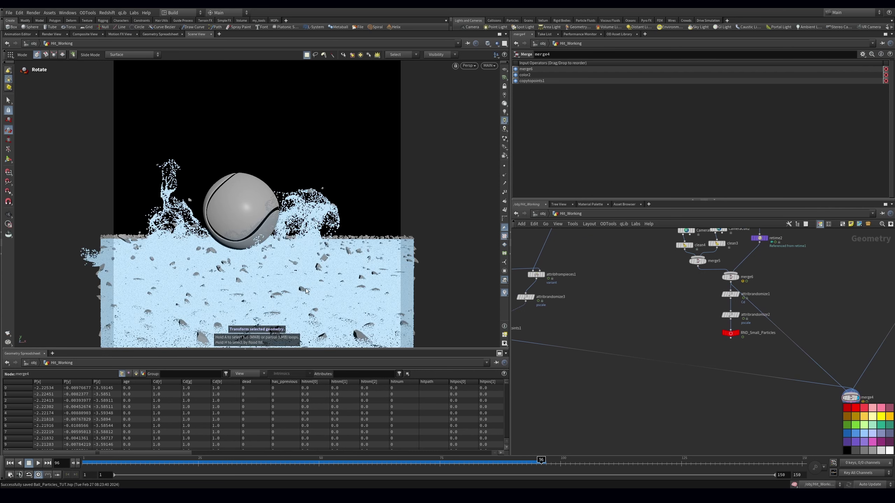
Scrub the timeline up to frame 106 to review the merged ball, small particles and debris through the camera
middle_drag(514, 355, 577, 364)
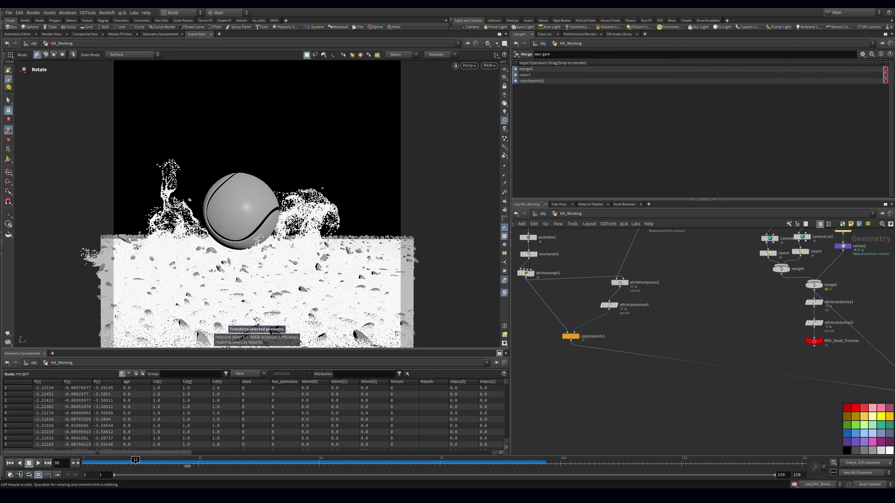
drag(188, 466, 252, 464)
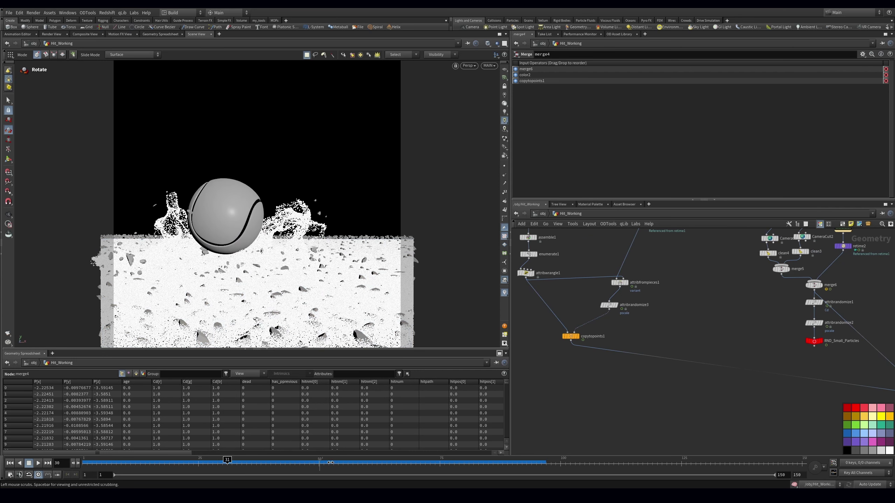
drag(331, 434, 415, 468)
drag(482, 470, 500, 464)
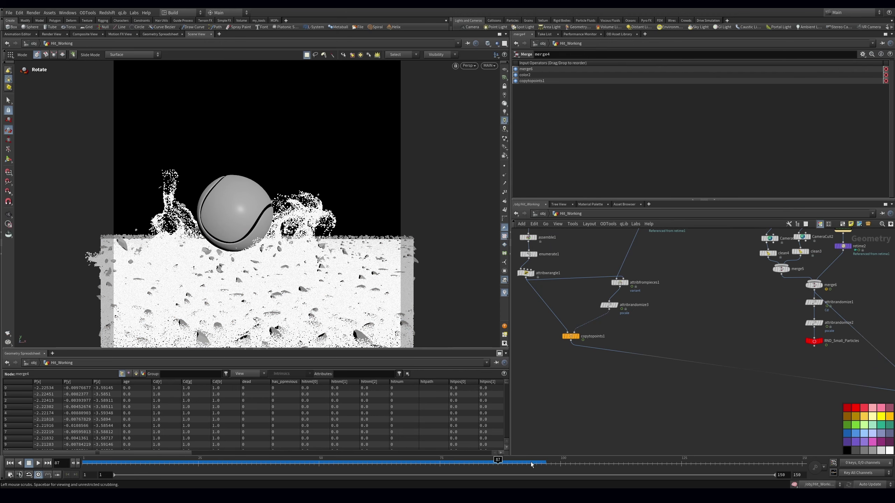
click(542, 464)
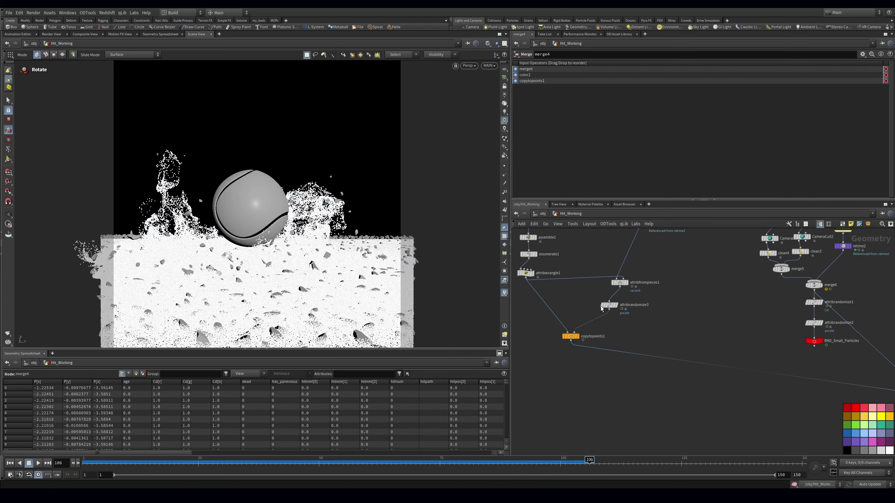
Save the scene and move attribfrompieces1 slightly lower, closer to attribrandomize3
scroll(665, 341, down, 2)
scroll(664, 345, up, 3)
scroll(663, 352, down, 6)
key(ctrl+s)
scroll(662, 358, up, 1)
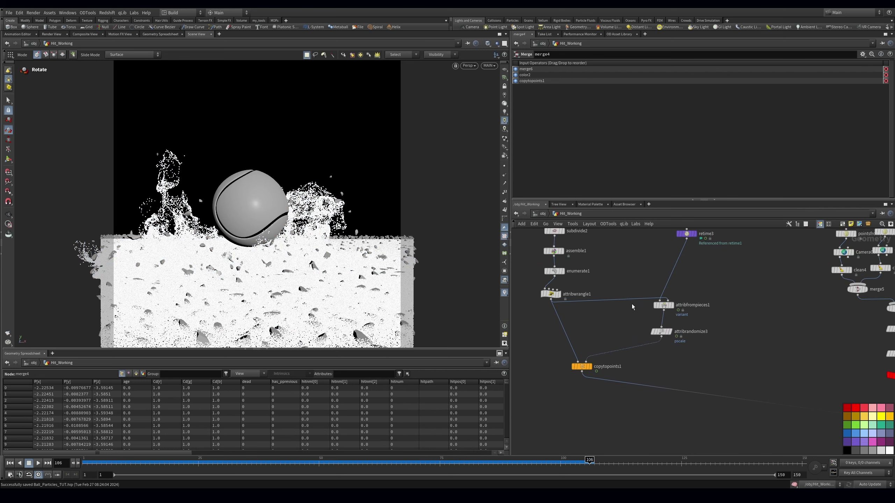
scroll(655, 338, up, 2)
drag(667, 354, 670, 363)
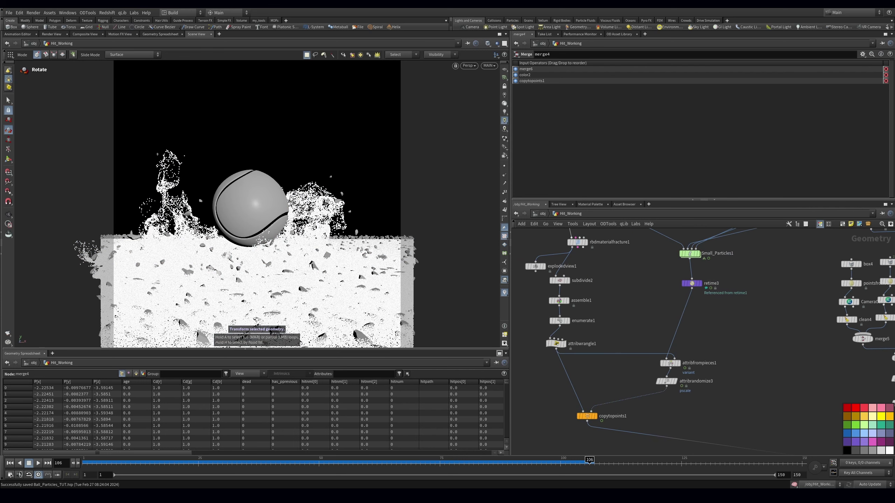
Display Small_Particles1, set scatter1's Force Total Count to 20000, save the scene and return to the first frame
middle_drag(634, 292, 643, 356)
click(699, 317)
click(709, 318)
middle_drag(602, 295, 567, 323)
key(ctrl+s)
middle_drag(656, 282, 662, 343)
click(629, 326)
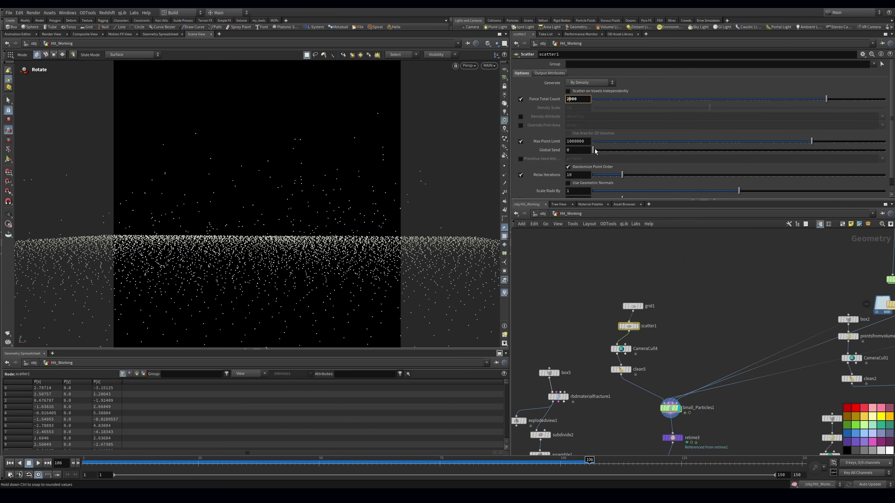
middle_drag(684, 346, 661, 293)
key(ctrl+s)
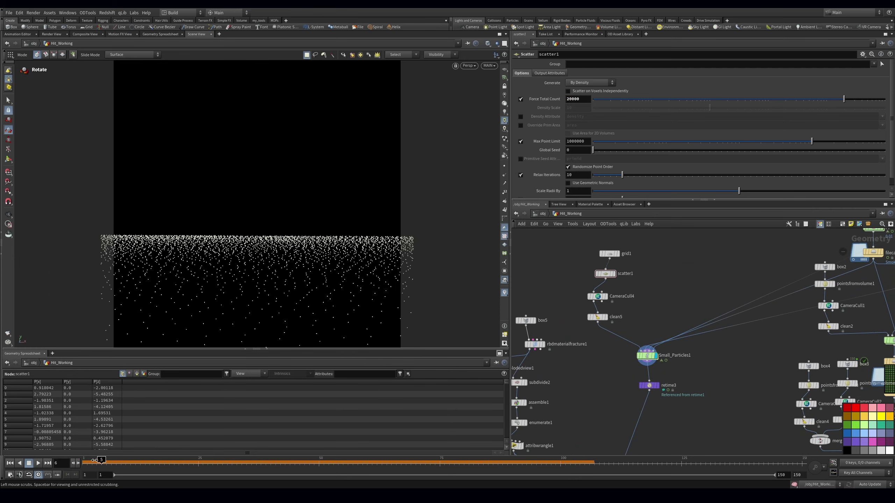
key(ctrl+Up)
Copy filecache3 in between Small_Particles1 and retime3 and set the copy's Base Name to Big_Particles
click(647, 355)
middle_drag(649, 391, 583, 378)
alt+drag(830, 352, 577, 365)
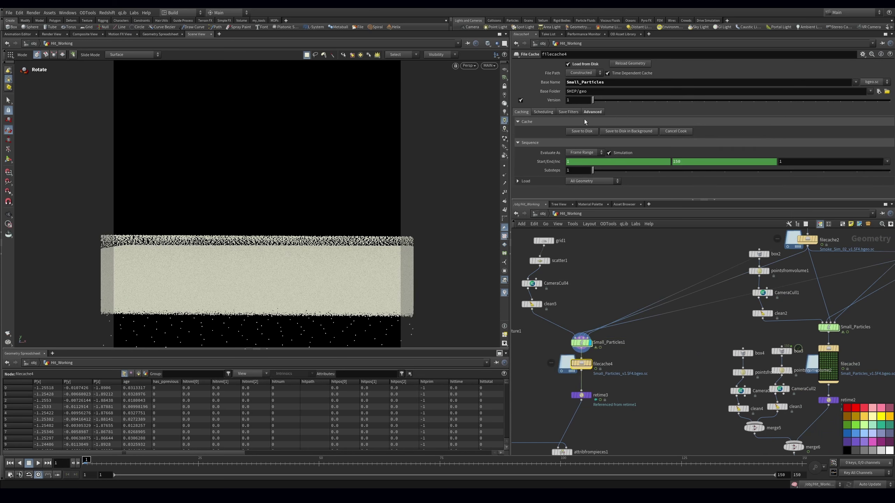
double_click(579, 80)
text(Big)
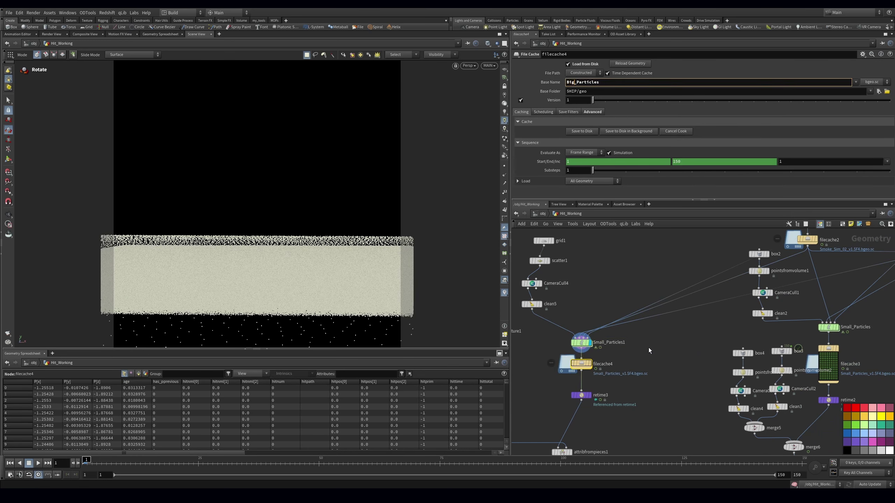
click(649, 348)
Inside the Small_Particles1 DOP network, set the popsolver's substeps to 3 and return to the Hit_Working level
scroll(567, 347, up, 5)
double_click(595, 335)
middle_drag(524, 388, 648, 347)
drag(553, 341, 650, 422)
click(645, 356)
click(776, 405)
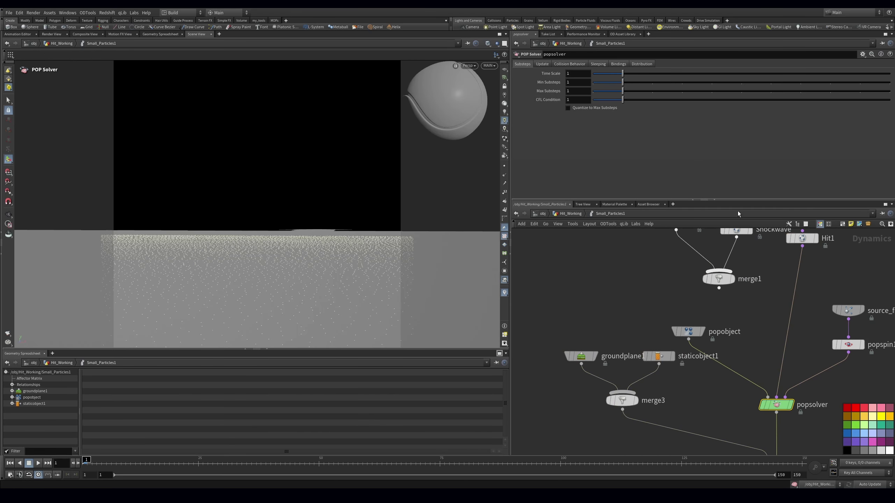
text(3)
key(Return)
click(575, 214)
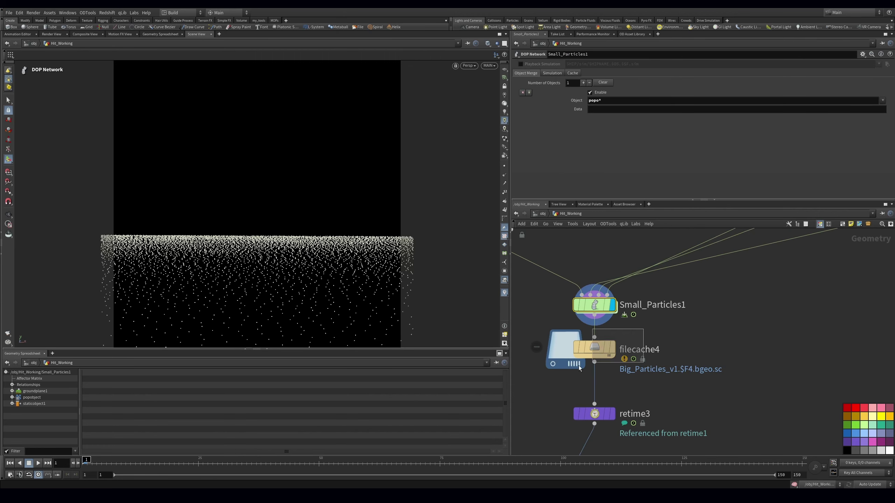
Select filecache4, save the scene and space out the nodes around filecache4 and retime3
click(592, 346)
key(ctrl+s)
drag(634, 336, 635, 374)
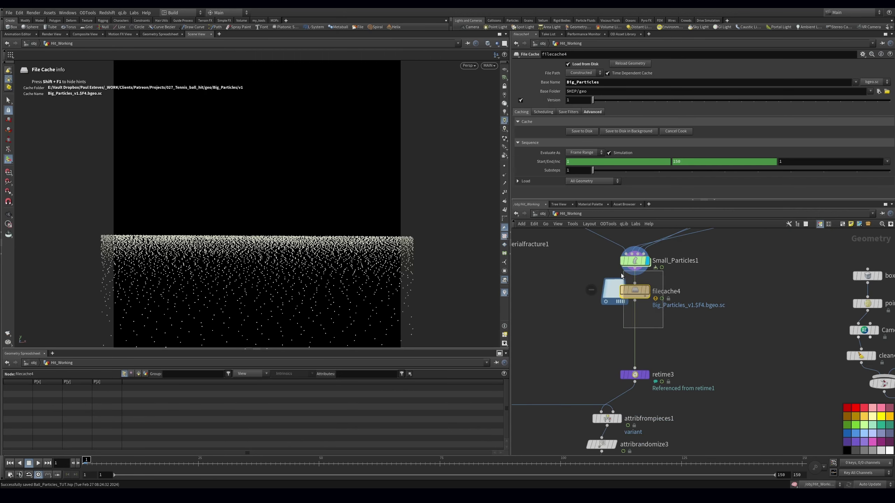
Save filecache4 to disk in the background and display merge4 to check the debris around the ball's impact
click(623, 134)
click(620, 154)
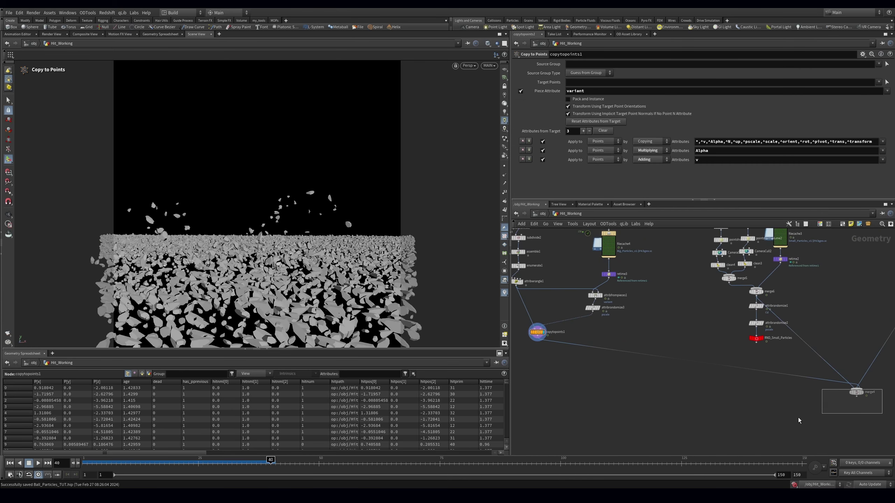
drag(799, 421, 797, 422)
key(r)
middle_drag(764, 415, 693, 414)
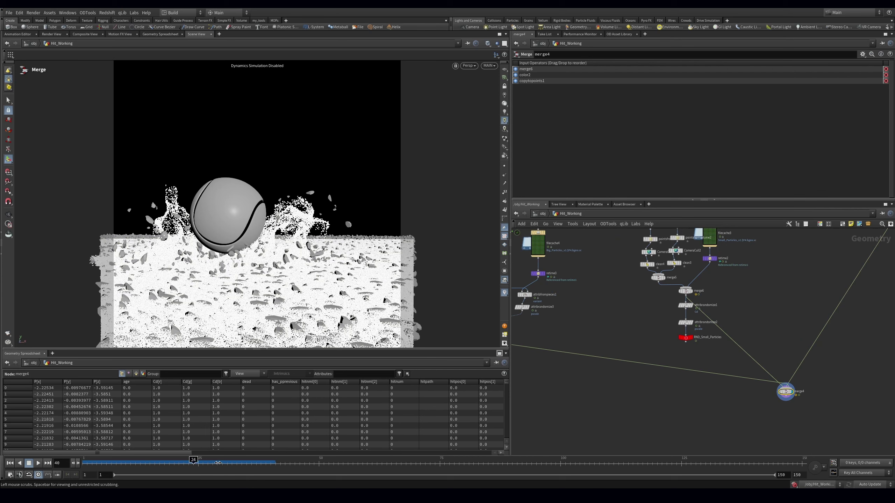
drag(265, 461, 268, 461)
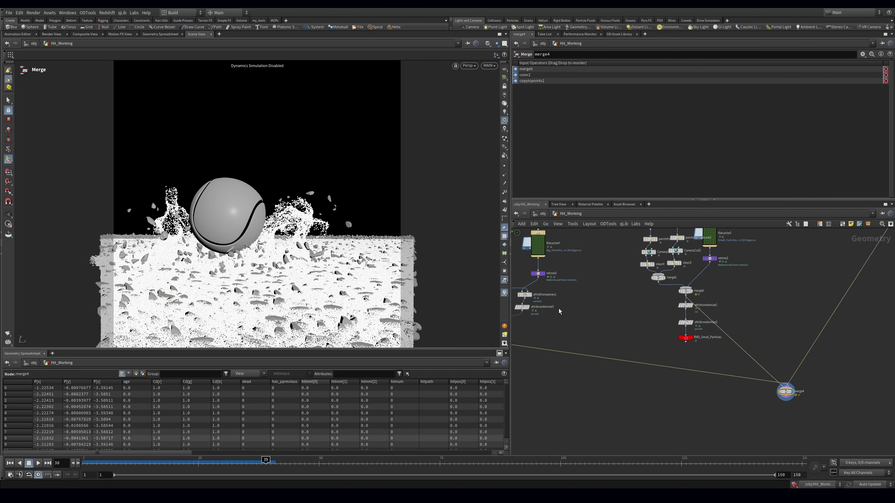
Inspect copytopoints1's debris on the first frame outside the camera, redisplay merge4 and save the scene
scroll(585, 336, up, 3)
middle_drag(586, 336, 658, 343)
click(620, 317)
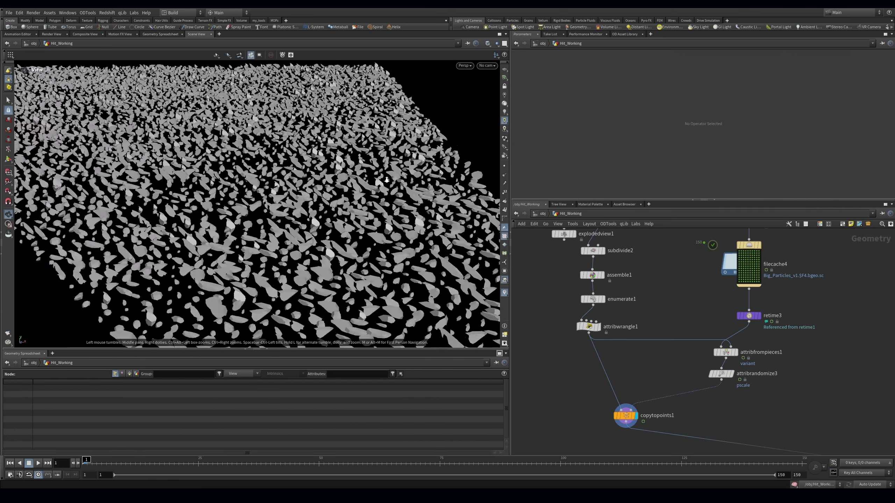
drag(317, 282, 310, 255)
scroll(325, 259, down, 5)
scroll(728, 320, down, 3)
middle_drag(824, 381, 678, 306)
middle_drag(791, 395, 602, 381)
drag(681, 387, 756, 352)
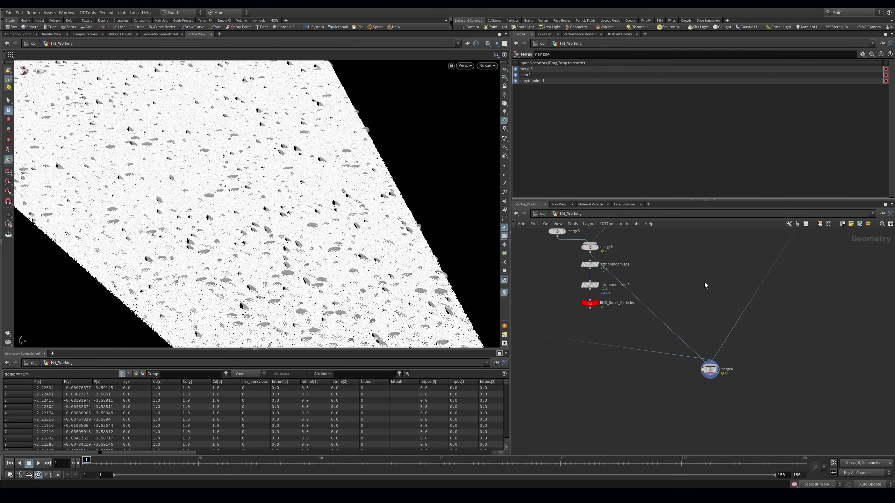
key(ctrl+s)
Route Ball_Animation's wire to Small_Particles1 through a dot, and rearrange the burst source nodes and Ball_Animation, moving the latter higher
scroll(705, 283, down, 6)
scroll(693, 341, up, 4)
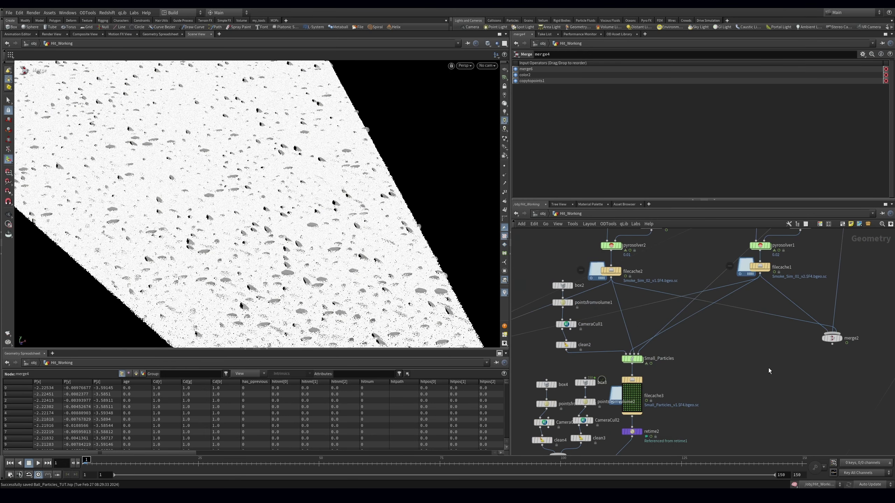
scroll(768, 363, down, 3)
middle_drag(764, 355, 751, 380)
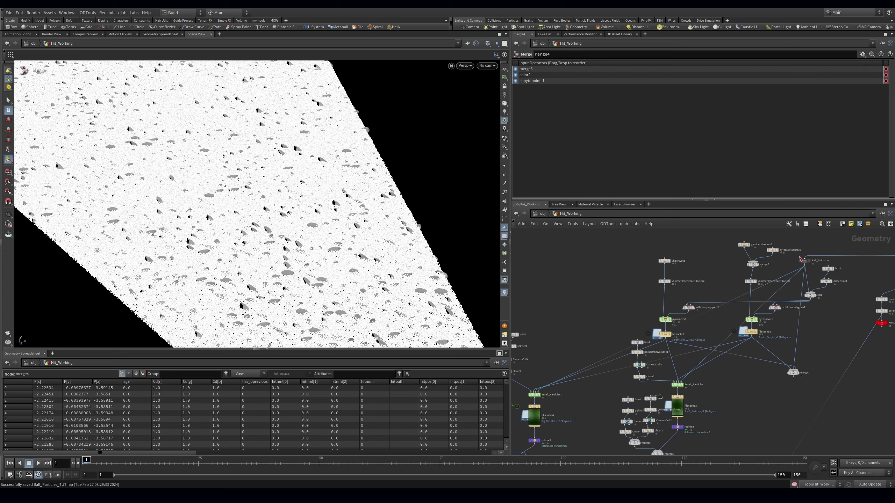
drag(736, 296, 593, 252)
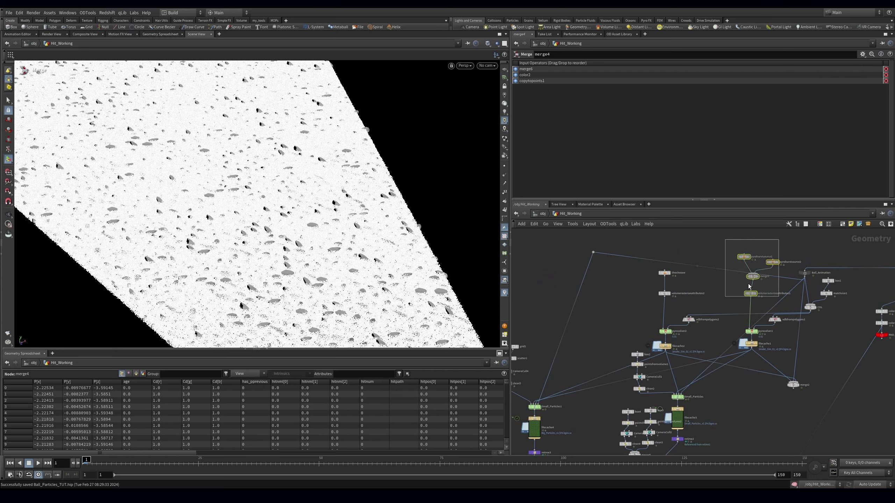
drag(754, 295, 745, 299)
middle_drag(745, 299, 722, 371)
drag(782, 345, 774, 288)
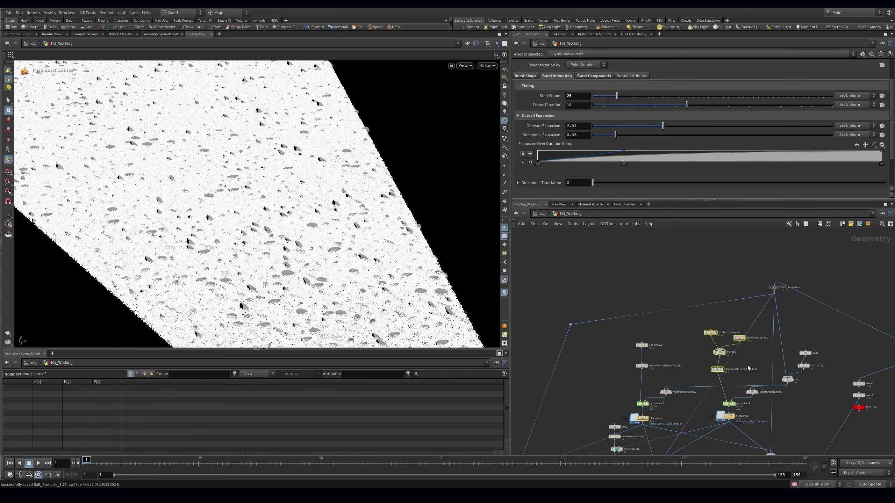
Route the wire from Ball_Animation to Small_Particles through a new dot between the two smoke branches
middle_drag(747, 365, 755, 302)
click(767, 297)
alt+drag(765, 254, 692, 250)
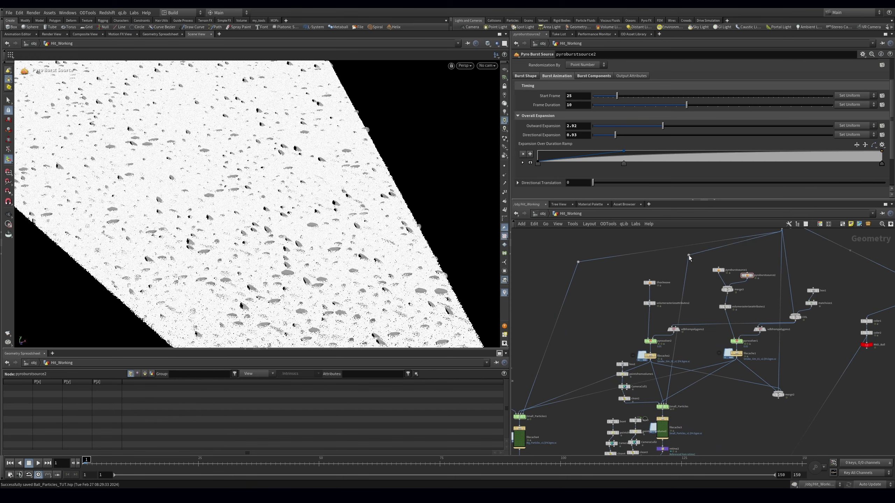
Make a reference copy of retime2 beside Small_Particles, connect filecache2 to it and display it
scroll(699, 364, up, 4)
key(Tab)
key(Escape)
key(Tab)
key(Escape)
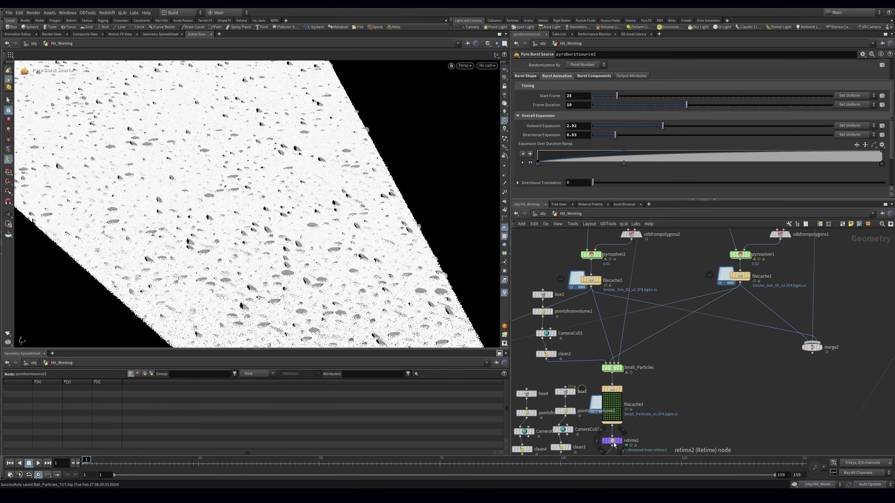
alt+drag(614, 442, 687, 389)
drag(581, 281, 694, 368)
Set the volume Blend Mode of retime4 to Advected
scroll(545, 142, down, 2)
click(548, 153)
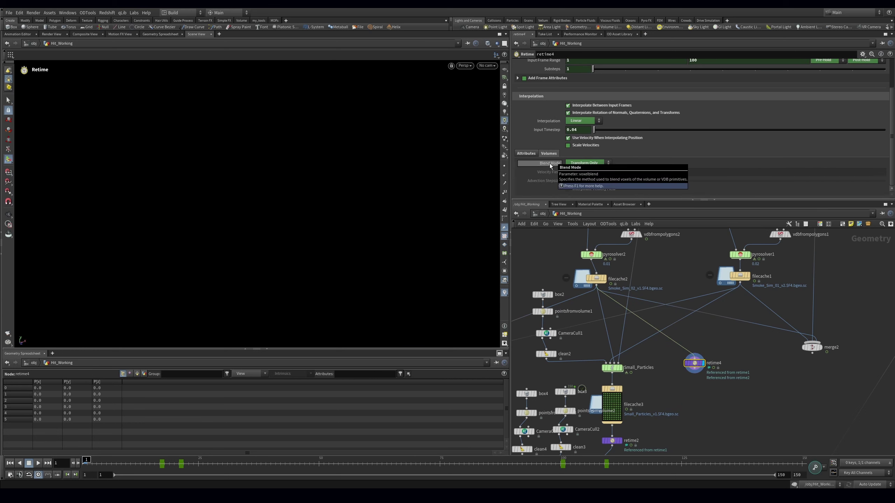
click(530, 154)
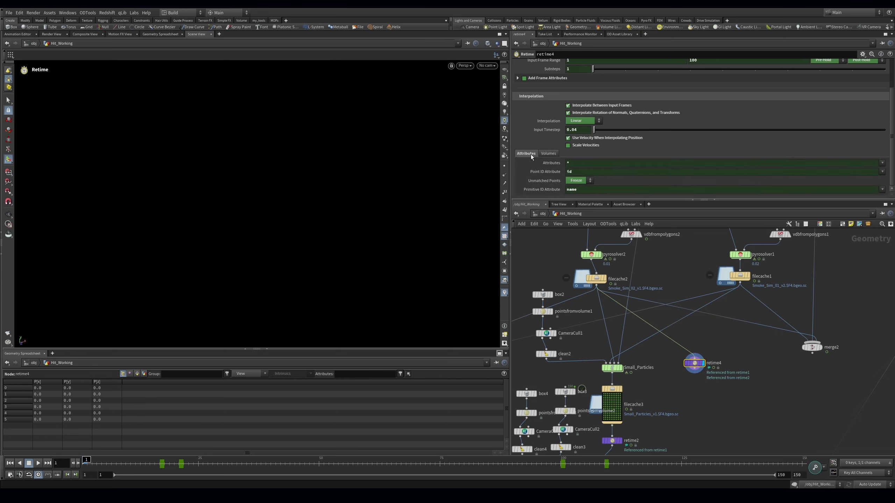
click(548, 153)
click(587, 163)
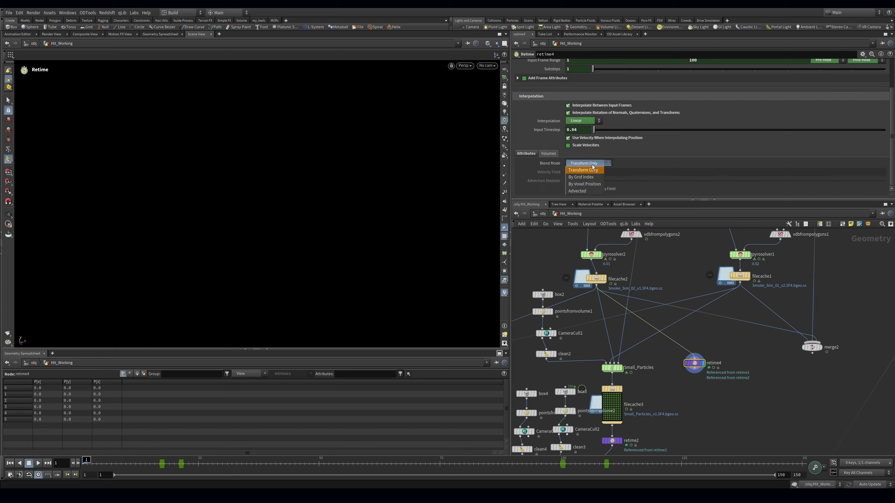
click(580, 191)
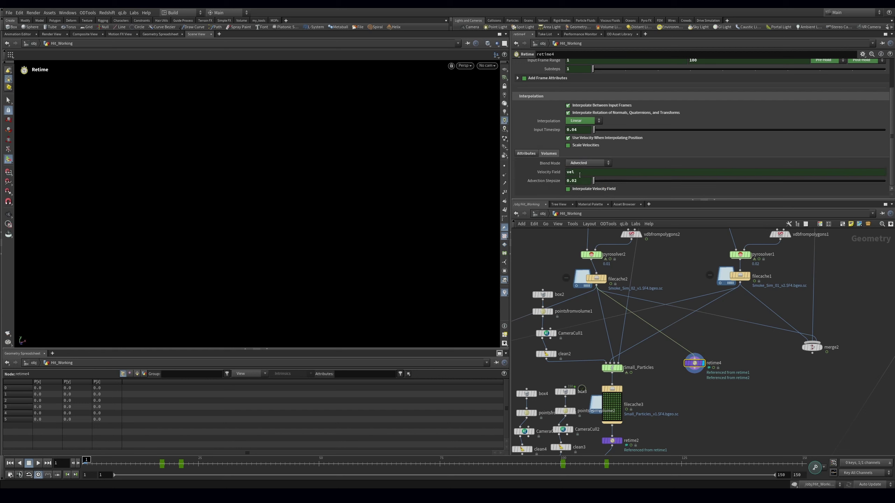
Scrub the timeline to frame 64 to check the retimed shockwave smoke
middle_drag(721, 382, 721, 382)
drag(122, 463, 155, 463)
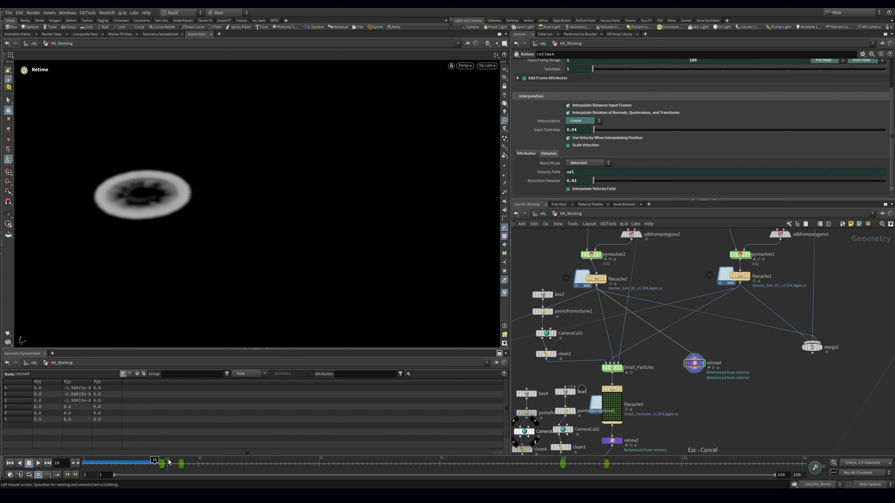
drag(166, 463, 387, 461)
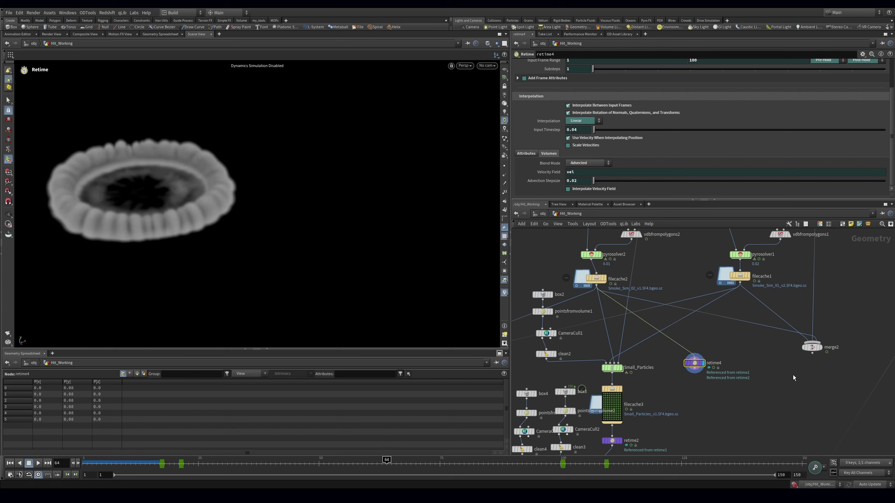
Make a reference copy of retime4 under filecache1, connect and display it, and reposition retime4
click(694, 368)
key(Escape)
alt+drag(694, 363, 740, 282)
drag(698, 368, 680, 375)
Add a null below retime4 and name it RND_Smoke_Hit
key(Tab)
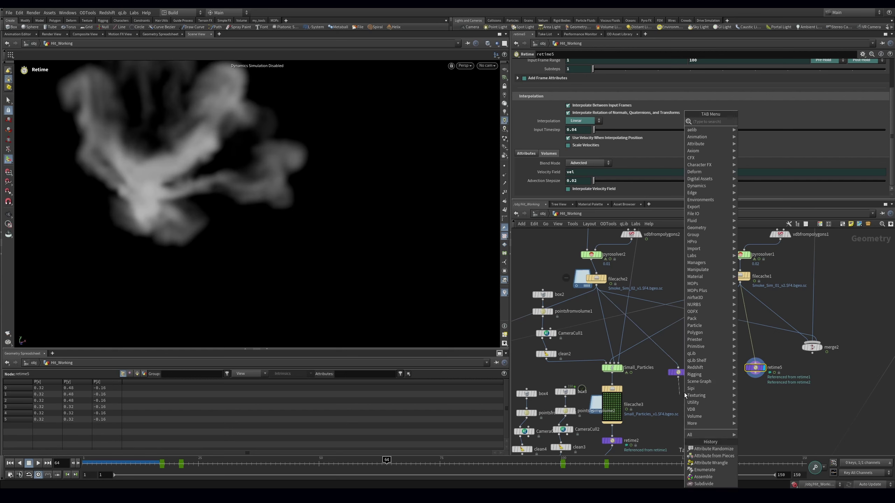
text(mull)
key(Return)
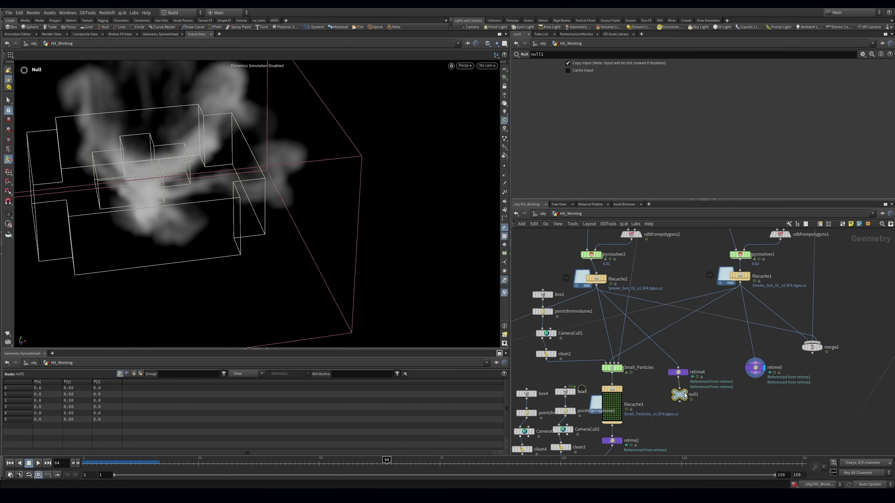
scroll(684, 393, up, 5)
double_click(701, 396)
double_click(728, 397)
text(RND_)
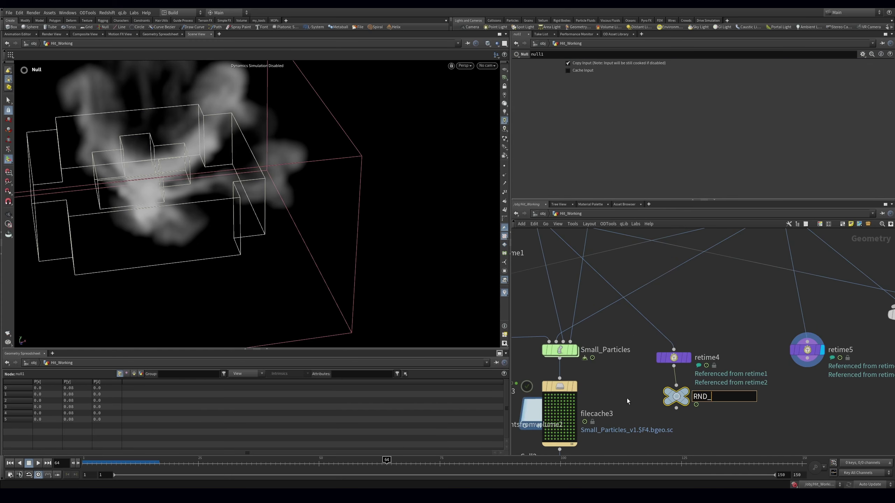
text(Smoke_Hit)
key(Return)
Rename the null below retime4 to RND_Smoke_Shockwave
double_click(733, 397)
key(BackSpace)
key(BackSpace)
key(BackSpace)
text(Shoc)
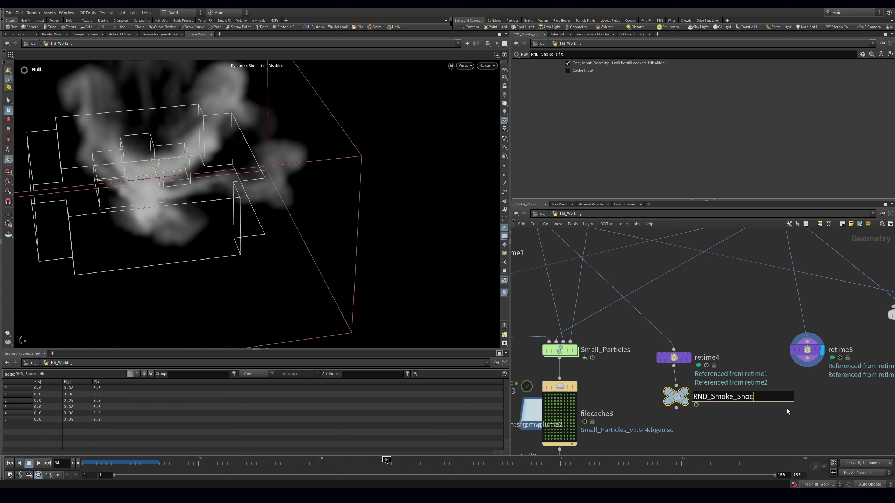
text(kwave)
key(Return)
Color the RND_Smoke_Shockwave null red and give it the same node shape as the other render nulls
key(c)
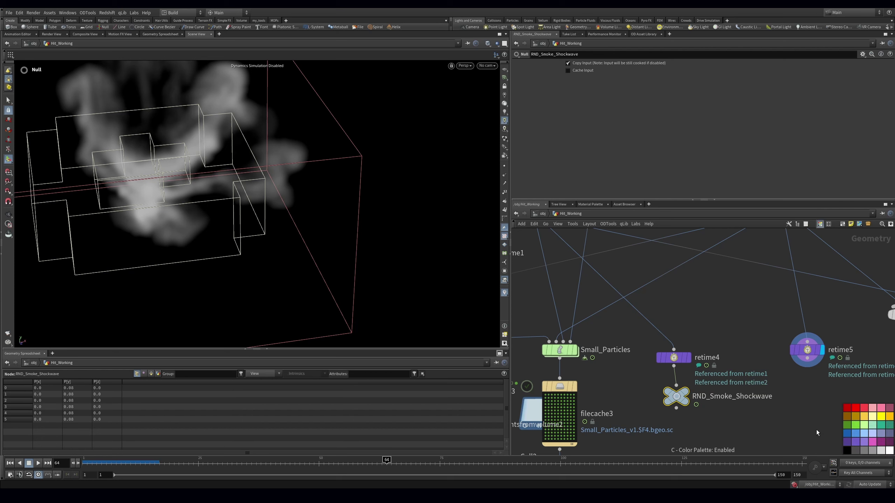
click(847, 407)
key(z)
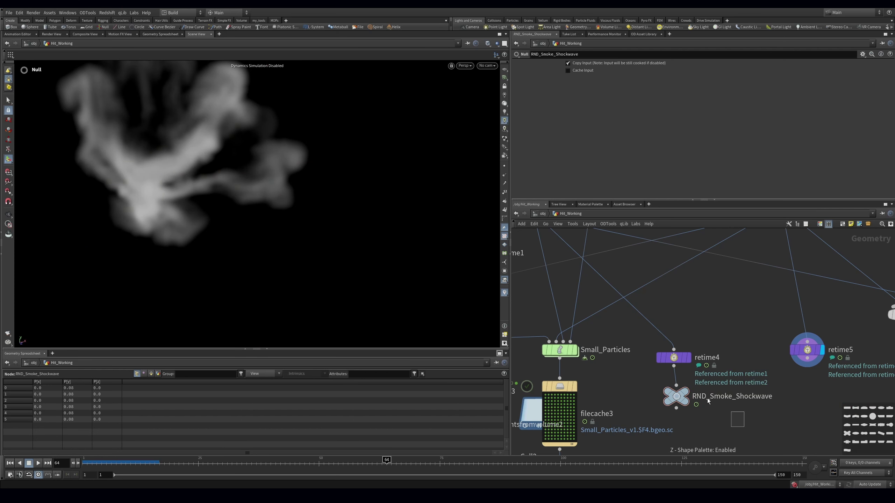
click(709, 401)
click(847, 418)
key(c)
click(855, 408)
Copy the red null below retime5, connect it, rename it RND_Smoke_Hit and save the scene
key(ctrl+c)
key(ctrl+v)
drag(810, 389, 807, 359)
middle_drag(862, 395, 724, 370)
click(740, 379)
drag(741, 379, 837, 381)
text(Hit)
key(Return)
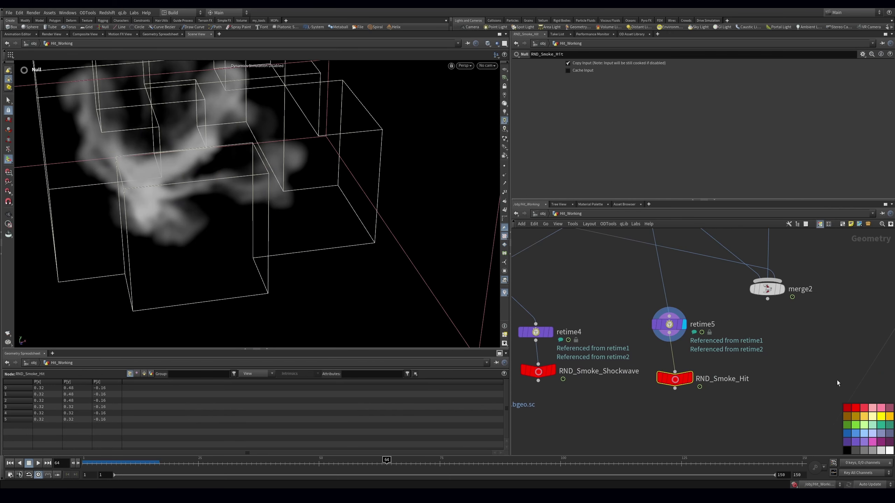
scroll(837, 380, down, 4)
key(ctrl+s)
Copy the RND_Small_Particles null next to copytopoints1 and connect it to copytopoints1's output
middle_drag(799, 379, 761, 310)
scroll(696, 301, down, 5)
middle_drag(669, 346, 706, 320)
middle_drag(629, 369, 739, 367)
alt+drag(770, 355, 624, 364)
scroll(631, 363, up, 1)
click(617, 353)
click(627, 363)
scroll(588, 370, up, 4)
drag(607, 309, 675, 337)
middle_click(653, 324)
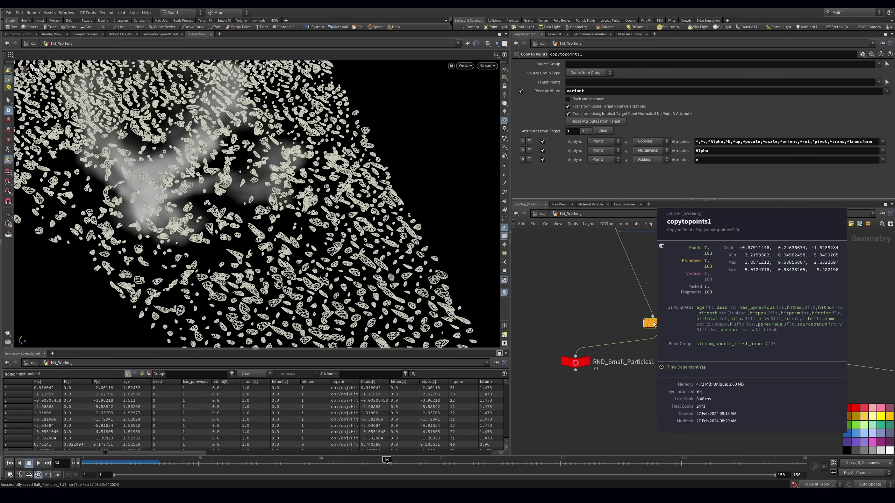
Rename the null under copytopoints1 to RND_Rocks and save the scene
double_click(614, 362)
text(RND_Rocks)
key(Return)
scroll(675, 370, down, 5)
key(ctrl+s)
scroll(648, 391, down, 5)
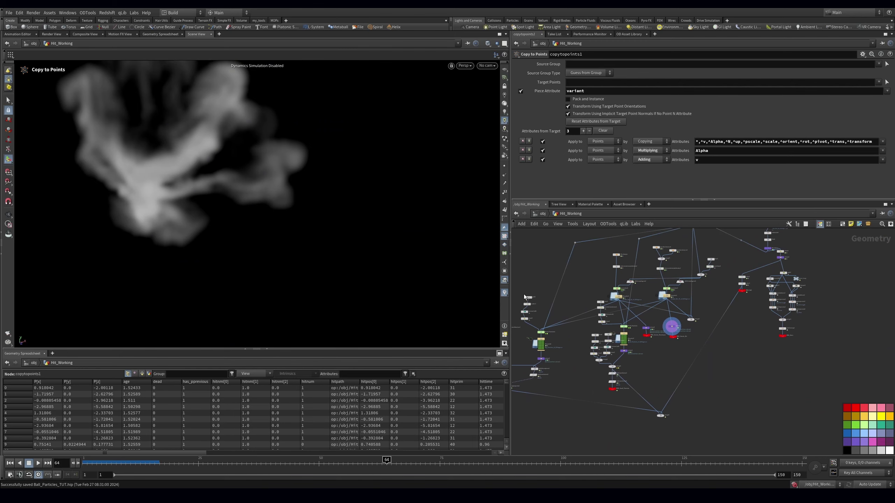
Display merge4, look through the main camera and scrub to frame 55 to review the combined effect
drag(638, 422, 633, 424)
key(r)
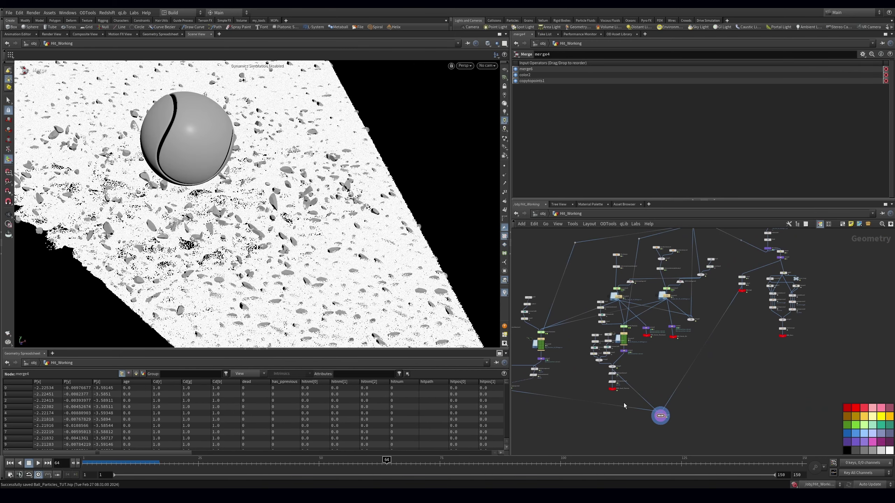
click(487, 66)
click(496, 102)
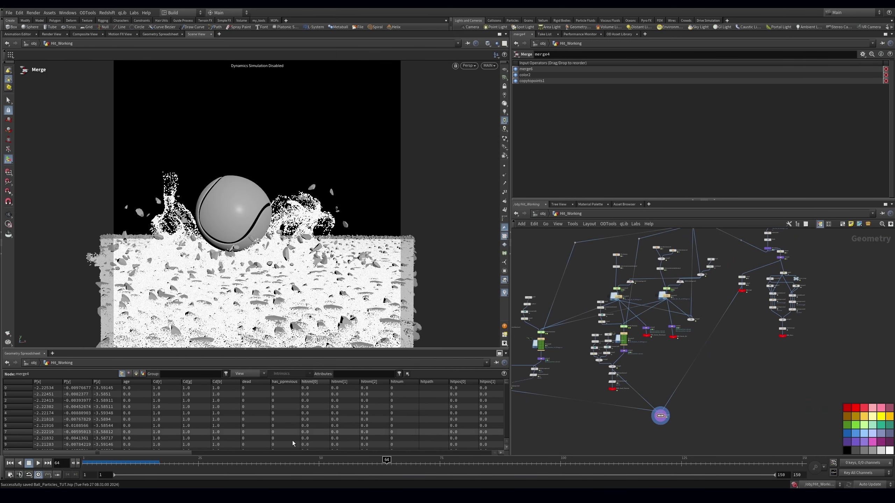
drag(342, 467, 419, 466)
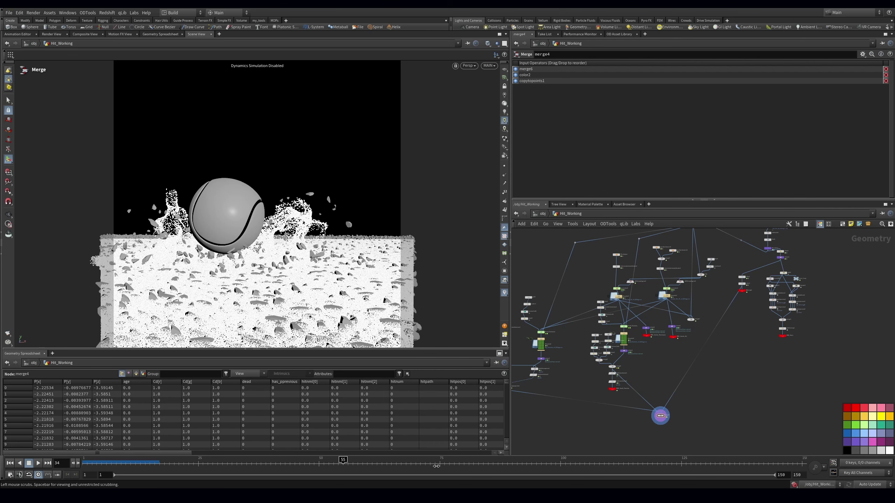
Move the pyrosolver2 smoke branch, down to filecache2, further up in the network away from the particle nodes
scroll(588, 366, up, 5)
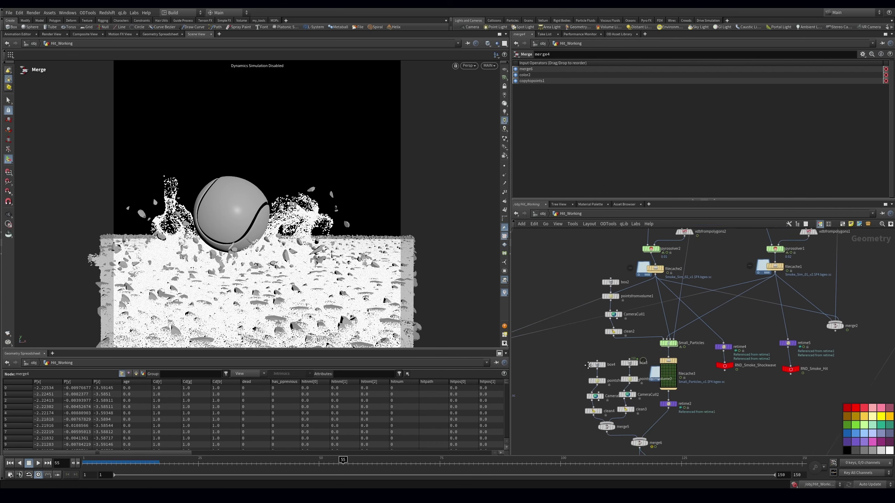
middle_drag(588, 366, 614, 306)
click(656, 304)
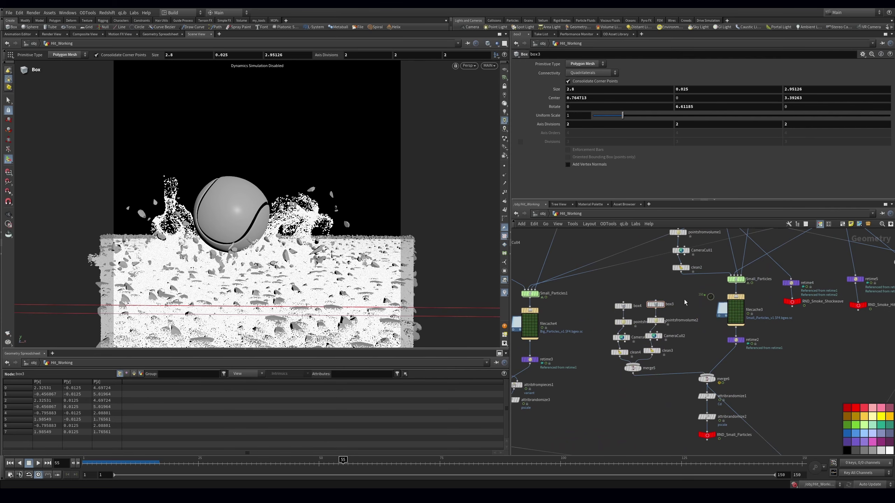
scroll(684, 302, up, 2)
middle_drag(684, 302, 689, 380)
middle_drag(635, 290, 639, 353)
scroll(639, 353, down, 2)
scroll(651, 316, down, 2)
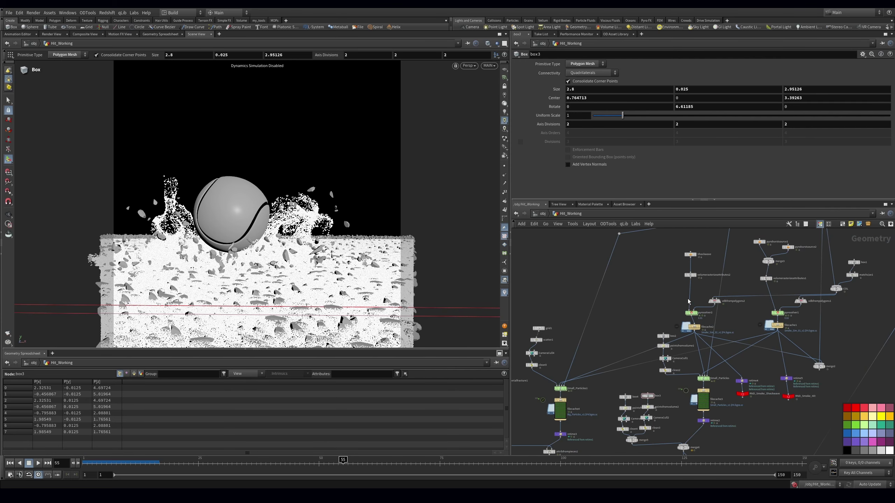
middle_drag(660, 258, 666, 290)
drag(672, 279, 700, 363)
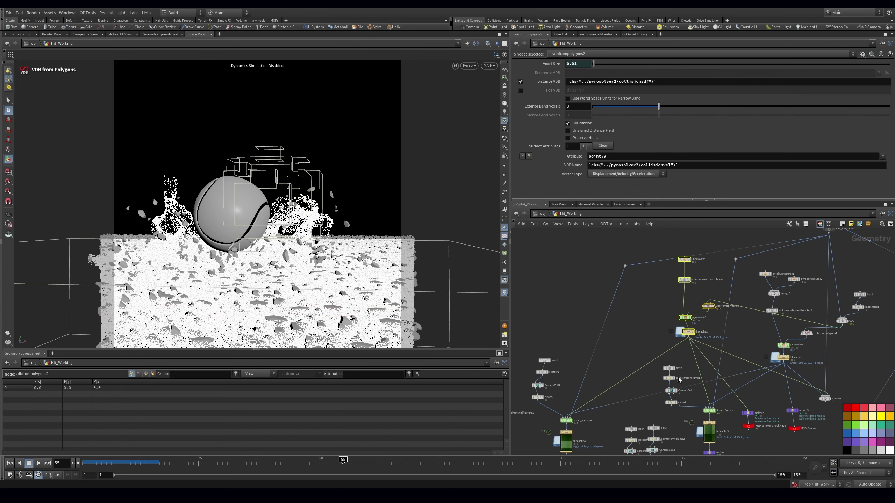
Route filecache1's wire to Small_Particles1 through a new dot above box2
scroll(684, 367, up, 3)
scroll(683, 367, down, 3)
alt+drag(697, 379, 677, 352)
middle_drag(646, 398, 618, 346)
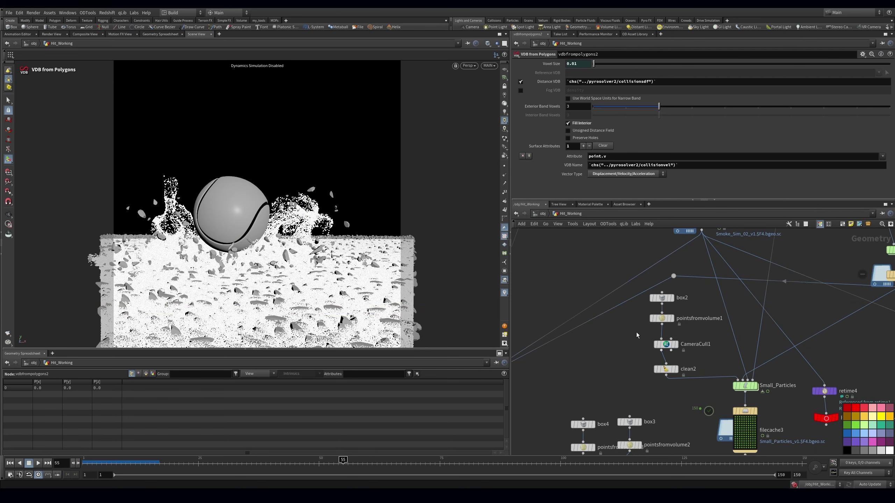
Set pointsfromvolume1's point separation to 0.003 and inspect the point counts there and at the displayed CameraCull1
click(670, 318)
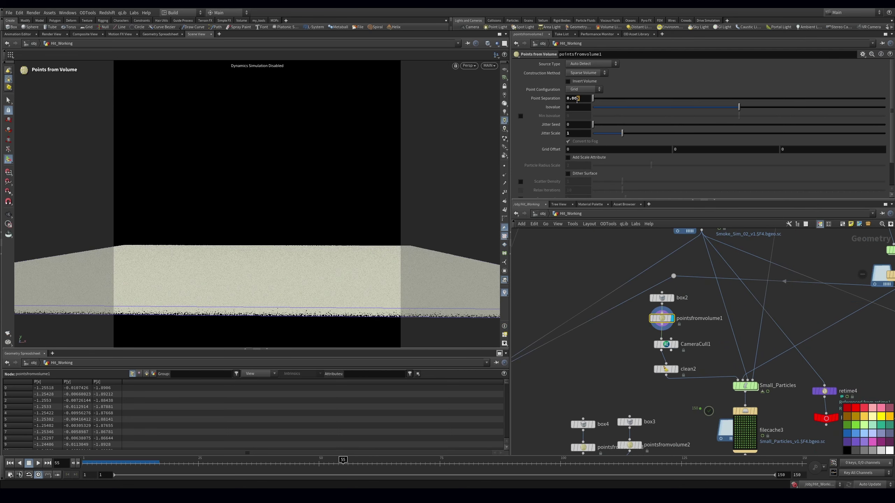
middle_click(663, 321)
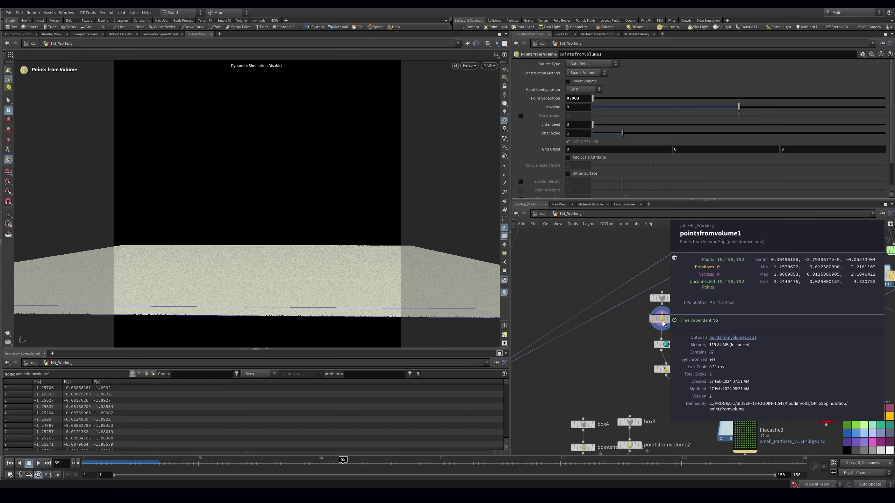
click(664, 344)
click(673, 344)
middle_click(673, 346)
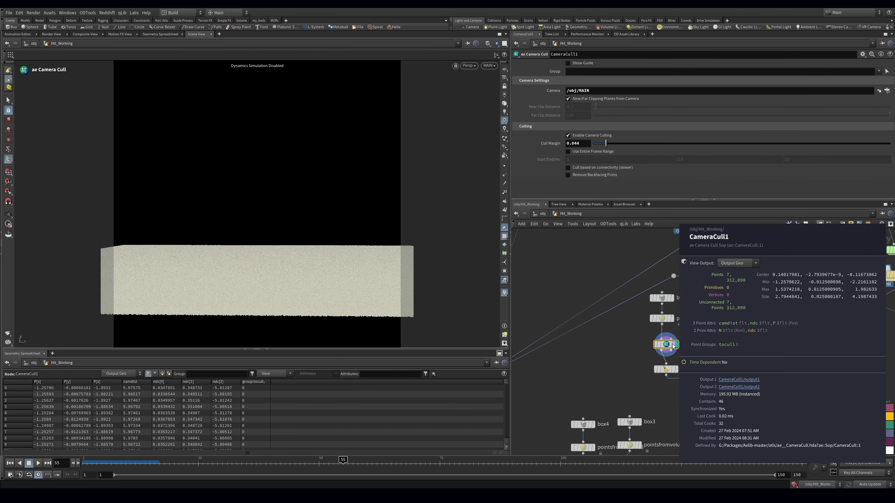
Set pointsfromvolume1's point separation to 0.0035, recheck CameraCull1's point count and select filecache3 below Small_Particles
middle_drag(622, 262, 591, 253)
click(640, 310)
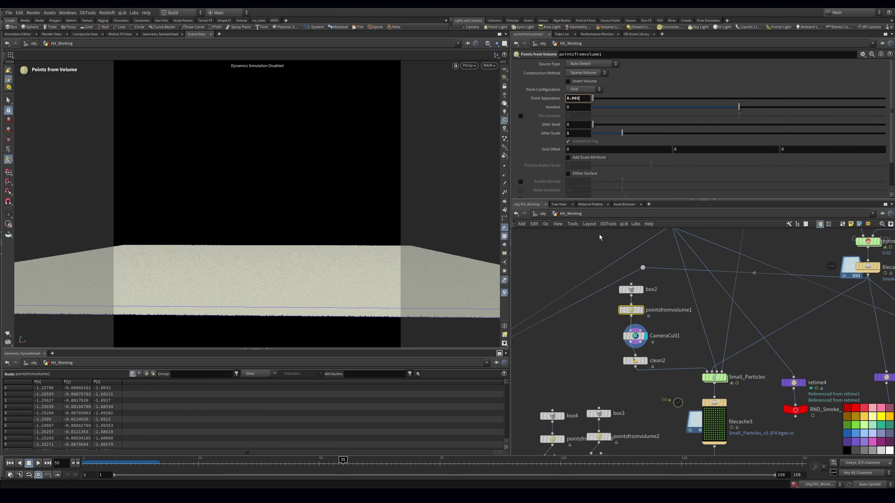
middle_click(634, 339)
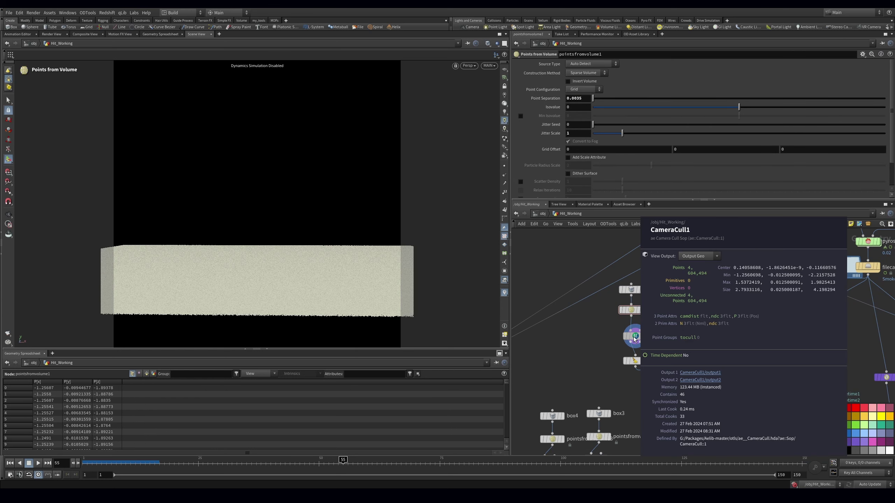
middle_drag(649, 384, 635, 336)
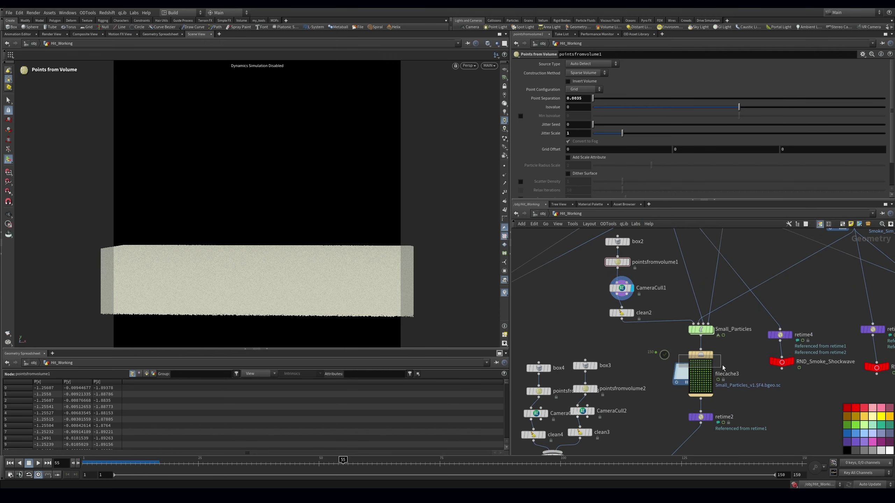
click(703, 369)
middle_drag(722, 365, 713, 335)
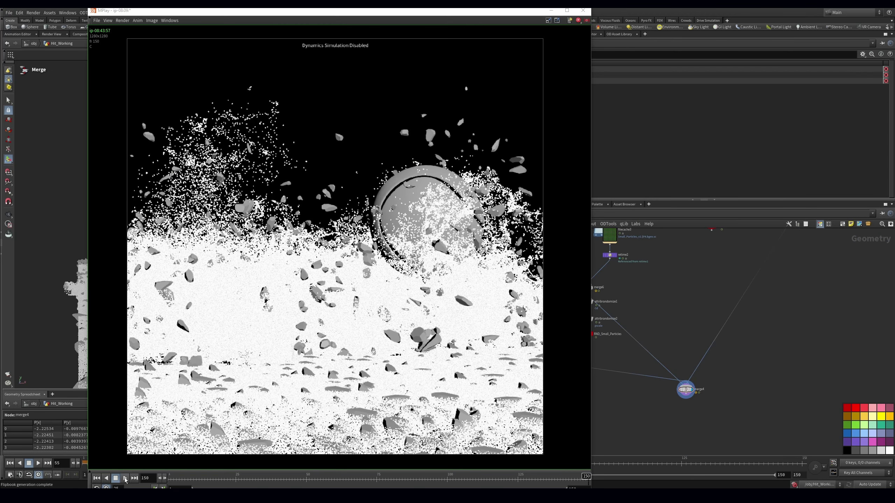
Switch to MPlay, play the flipbook of the merged effect and scrub to frame 117
click(125, 478)
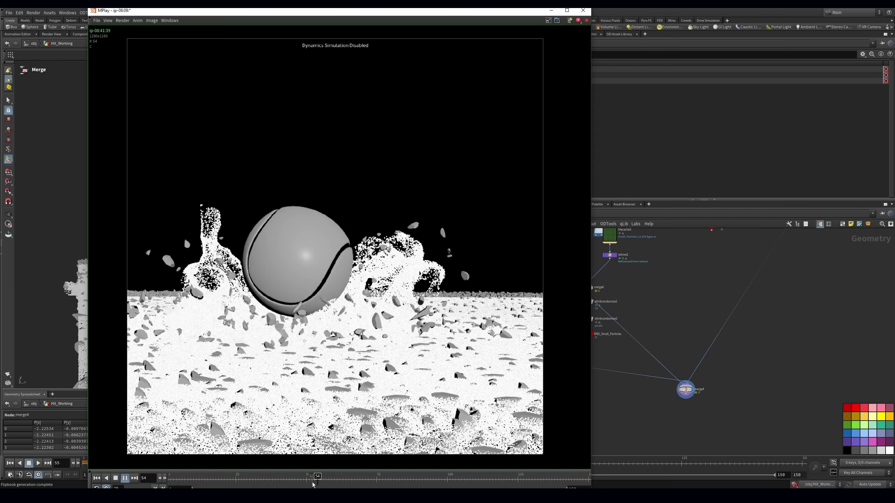
click(124, 482)
mouse_move(500, 481)
mouse_down()
mouse_move(462, 483)
mouse_move(516, 483)
mouse_move(434, 483)
mouse_move(495, 483)
mouse_up()
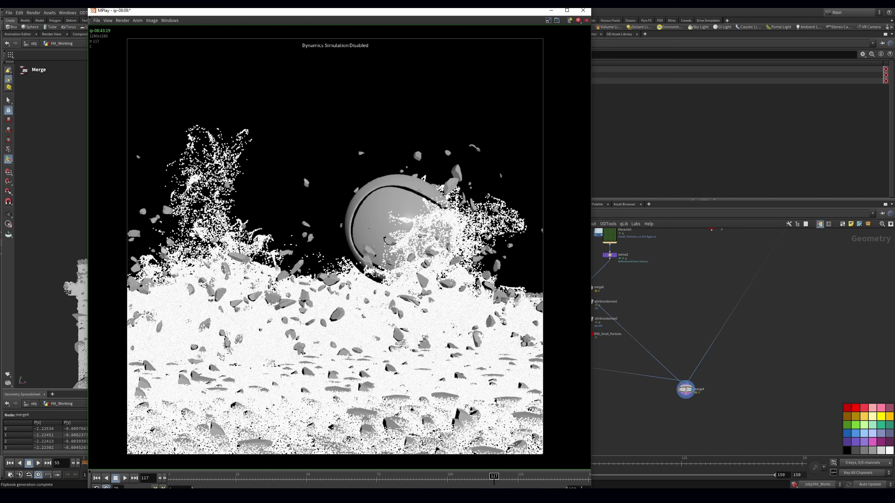
Set the flipbook's playback range to end at frame 115, replay it and scrub to frame 84 to review the impact
text(115)
key(Return)
drag(503, 483, 410, 483)
click(122, 480)
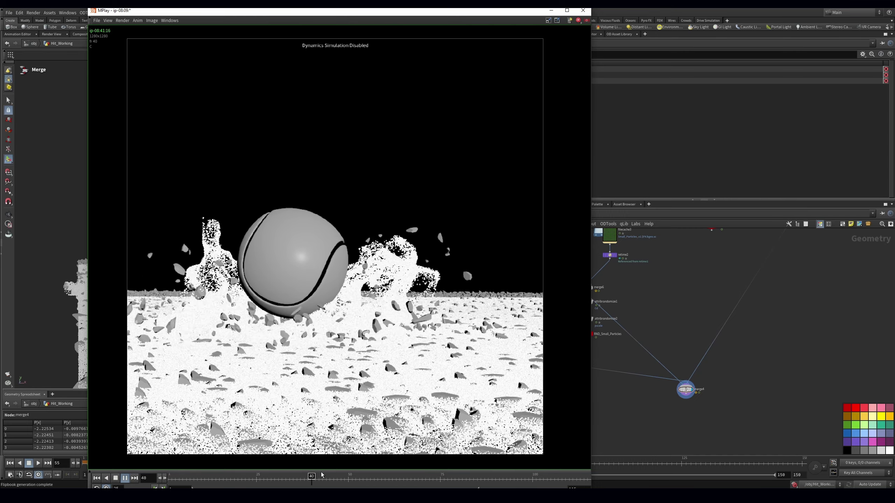
drag(385, 480, 561, 484)
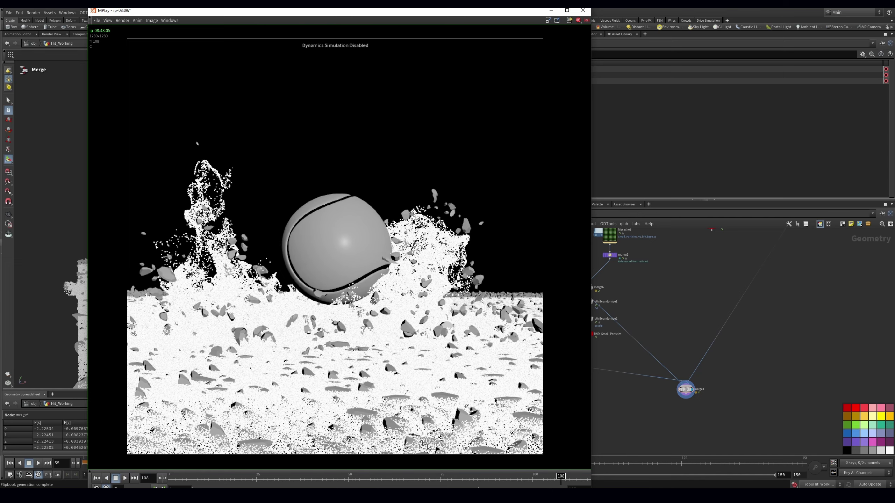
drag(506, 480, 472, 483)
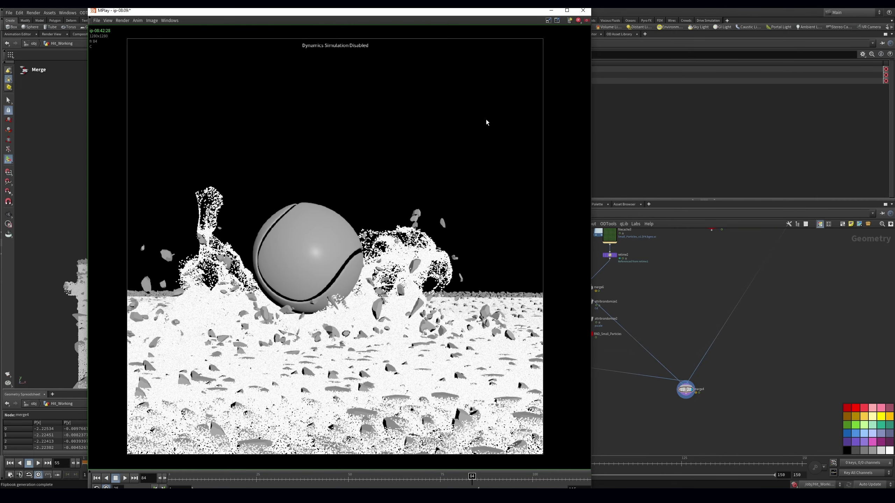